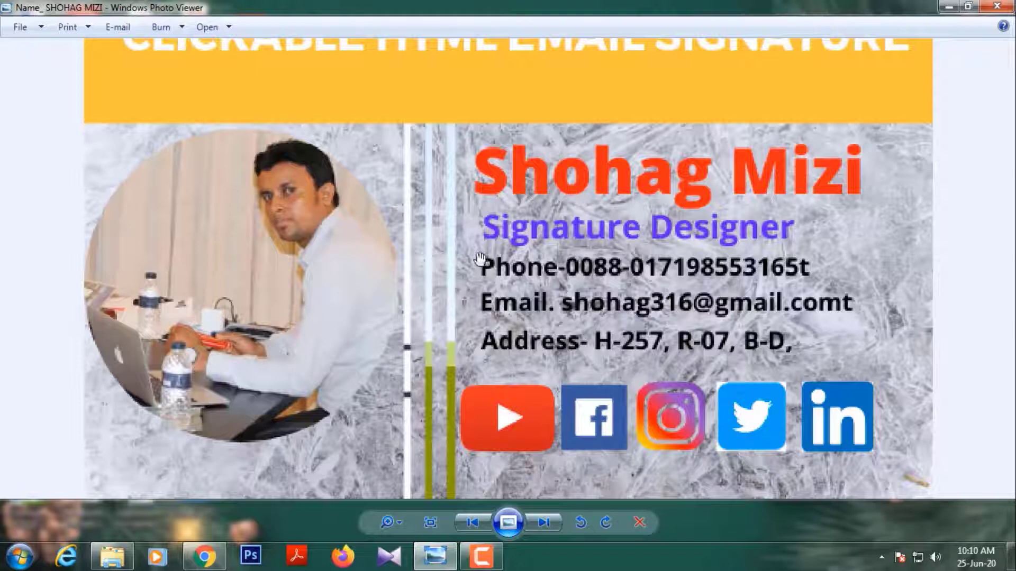
Step: View the finished sample signature image, minimize it, and switch to the Gmail inbox in Chrome
{"action": "scroll", "coordinate": [480, 259], "scroll_direction": "down", "scroll_amount": 2}
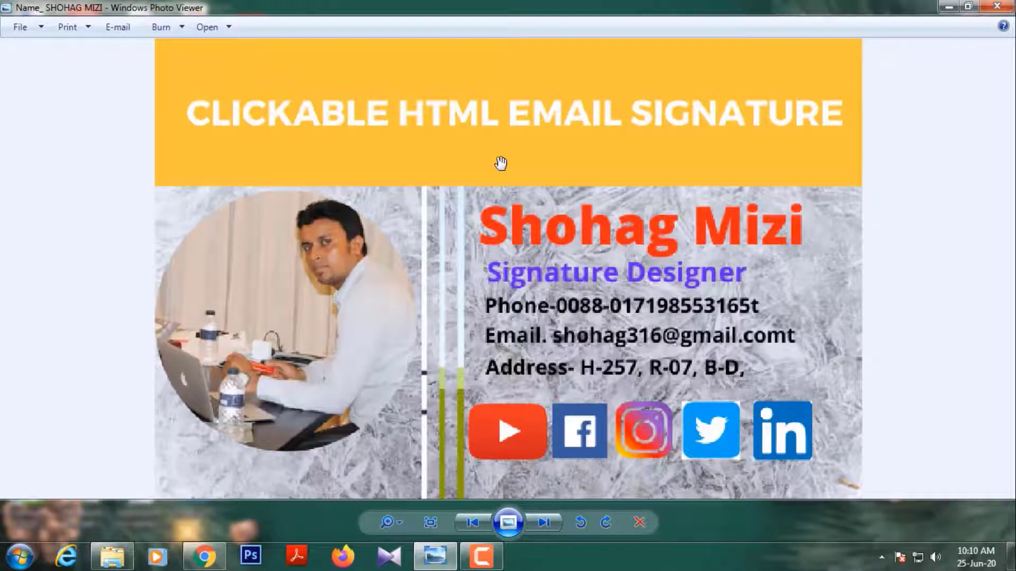
{"action": "left_click", "coordinate": [948, 6]}
{"action": "left_click", "coordinate": [204, 557]}
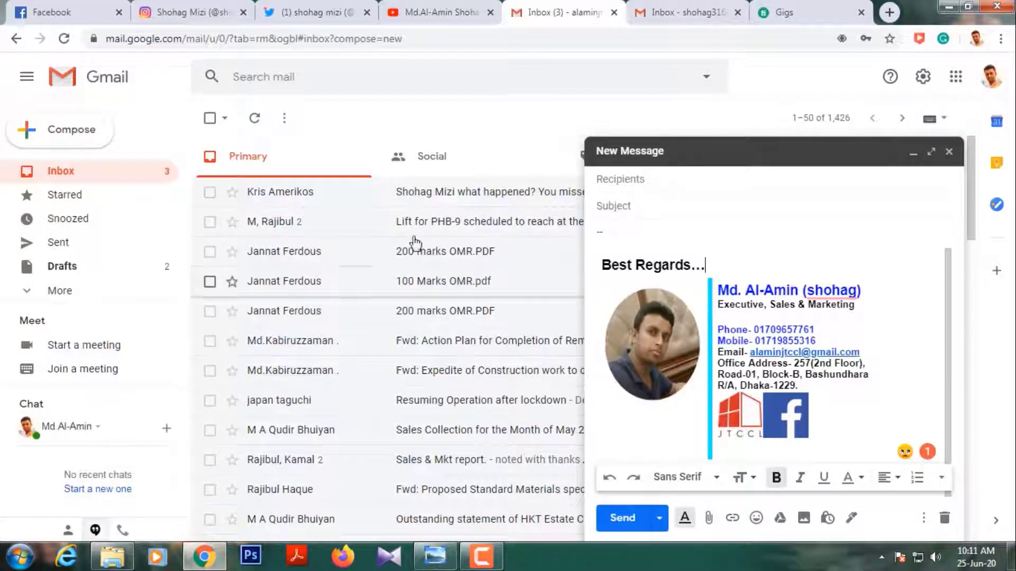
Step: Replace the open draft with a fresh message to view the existing email signature, and close it
{"action": "left_click", "coordinate": [949, 152]}
{"action": "left_click", "coordinate": [100, 133]}
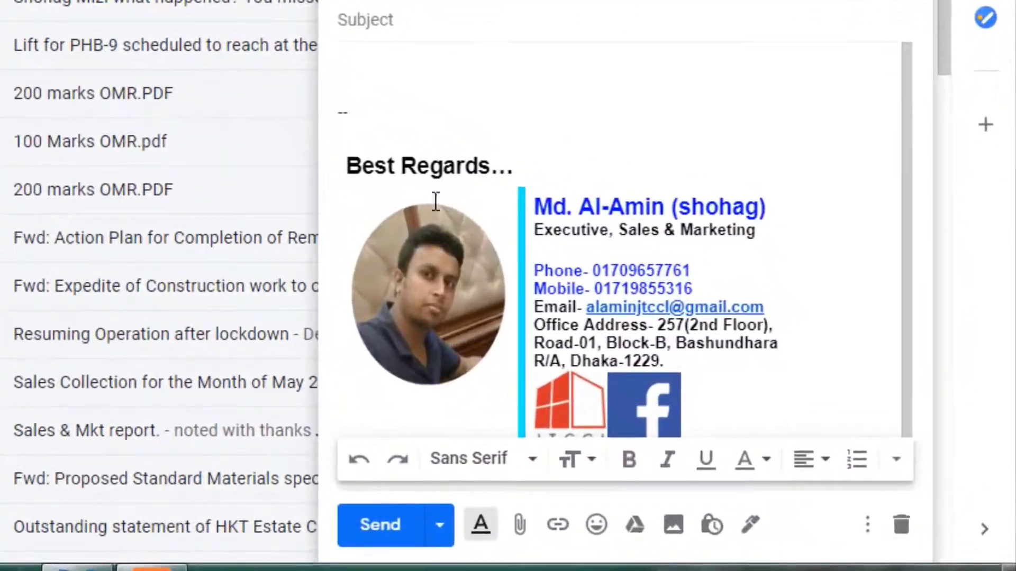
{"action": "scroll", "coordinate": [538, 279], "scroll_direction": "down", "scroll_amount": 1}
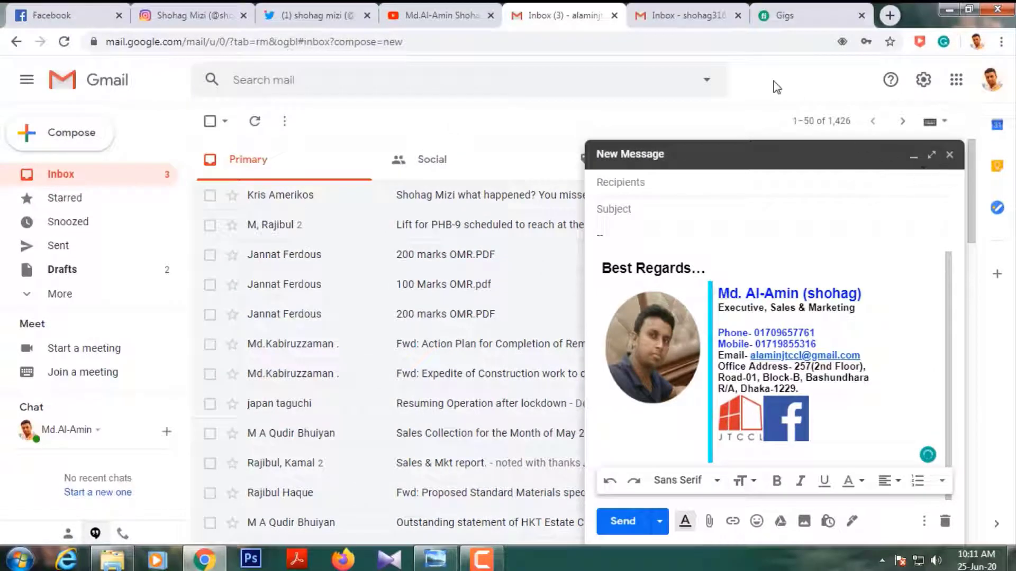
{"action": "left_click", "coordinate": [949, 156]}
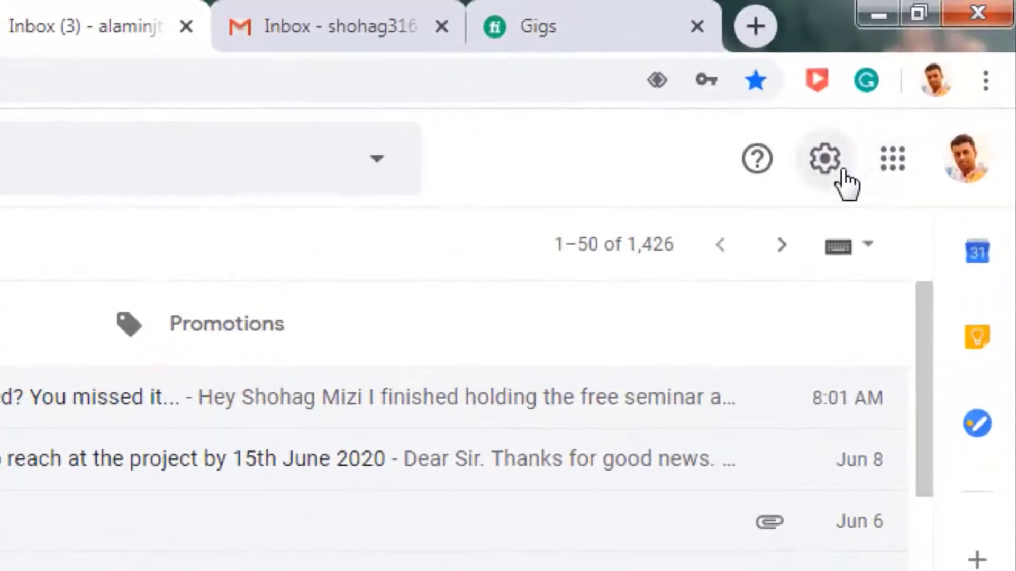
Step: Open Google Drive from Gmail and create a new blank Google Docs document
{"action": "left_click", "coordinate": [902, 169]}
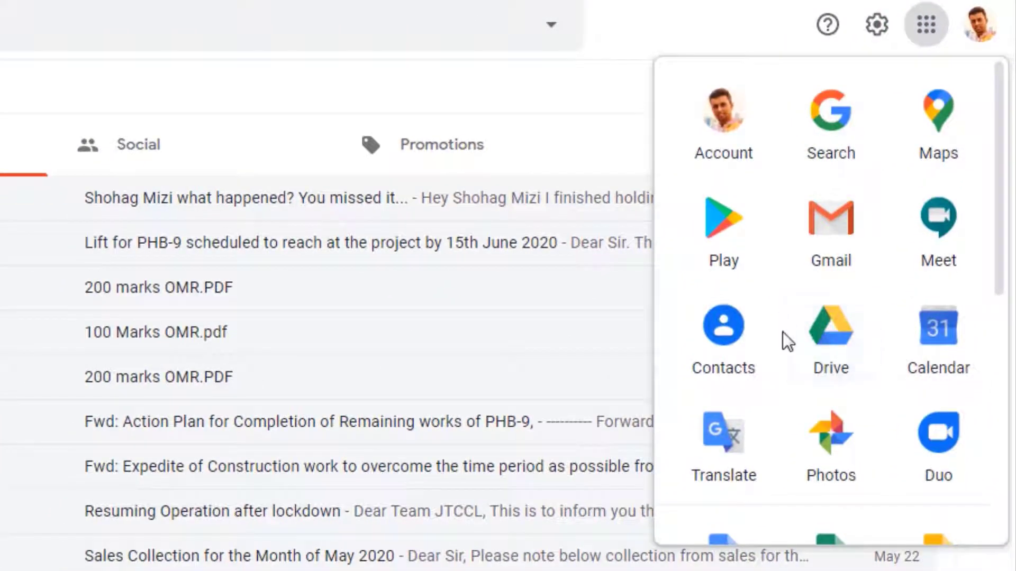
{"action": "left_click", "coordinate": [828, 355]}
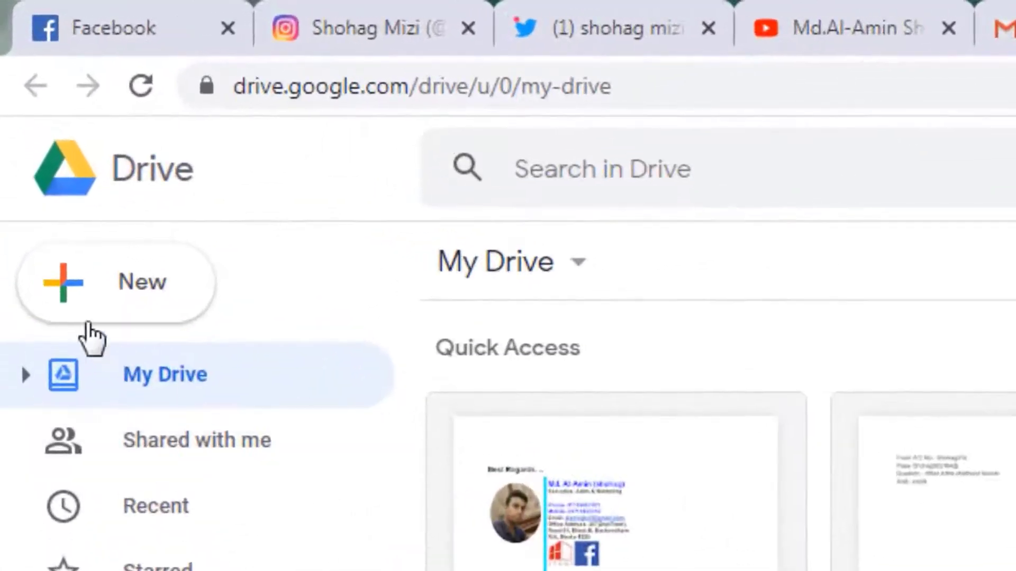
{"action": "left_click", "coordinate": [138, 297]}
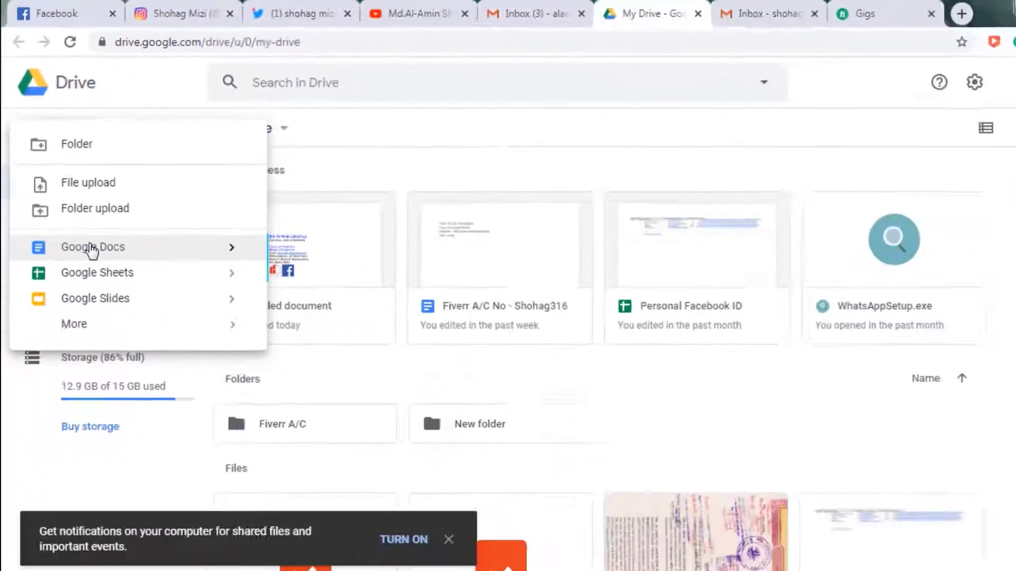
{"action": "left_click", "coordinate": [184, 506]}
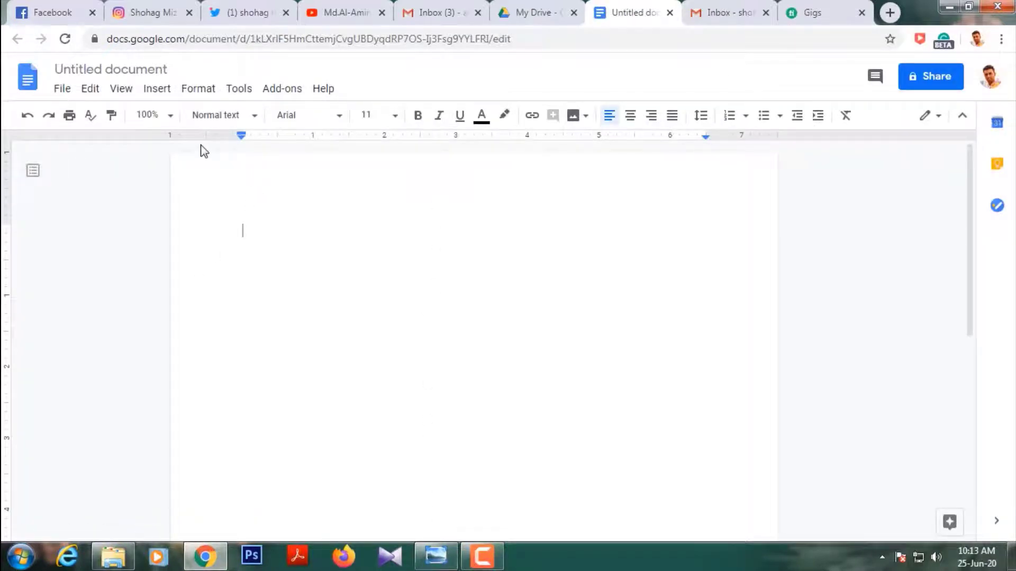
Step: Insert a 2 x 2 table into the blank document
{"action": "left_click", "coordinate": [160, 89]}
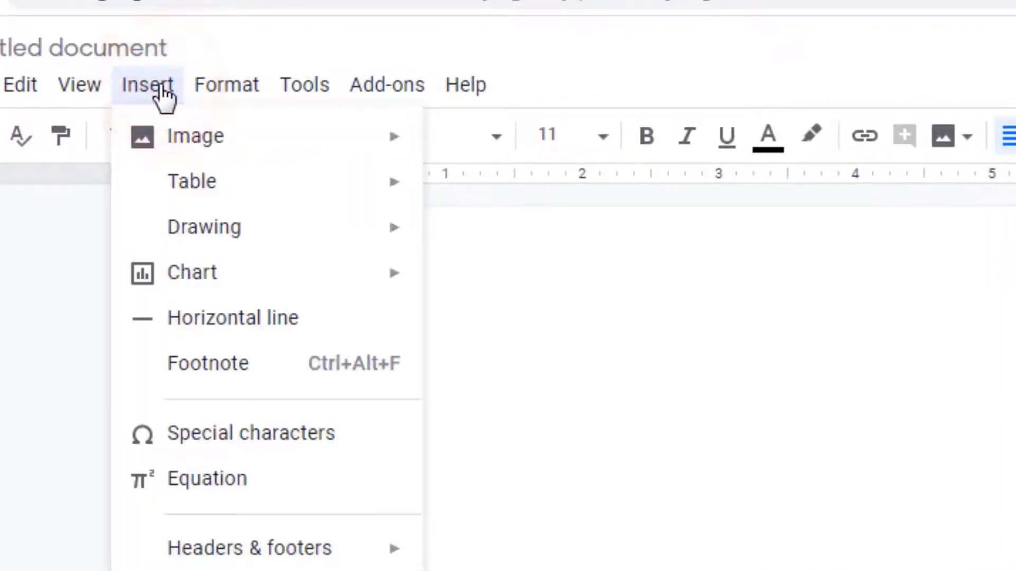
{"action": "mouse_move", "coordinate": [199, 190]}
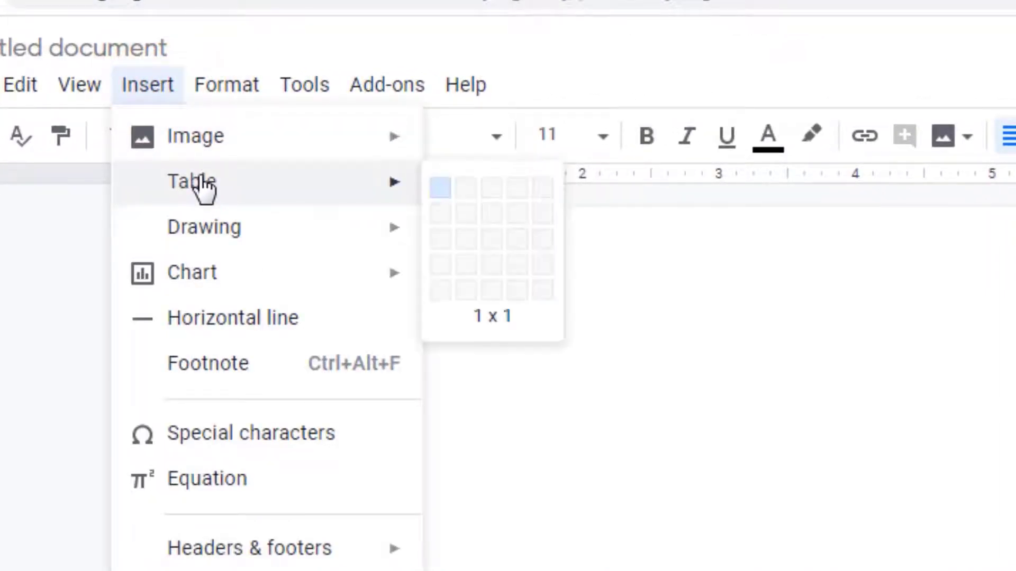
{"action": "left_click", "coordinate": [468, 214]}
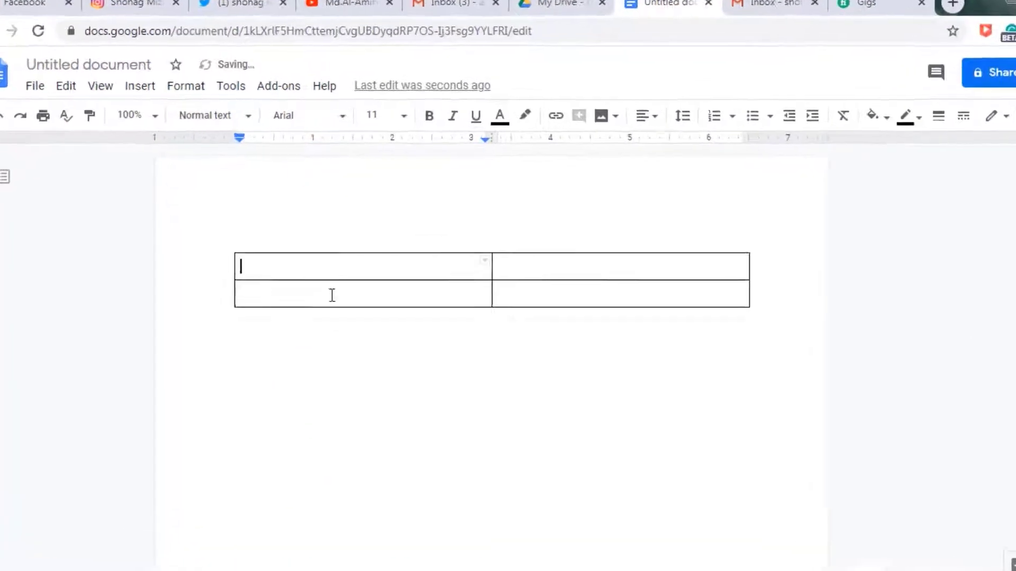
Step: Merge the two cells of the table's first row into one
{"action": "left_click_drag", "start_coordinate": [262, 312], "coordinate": [651, 312]}
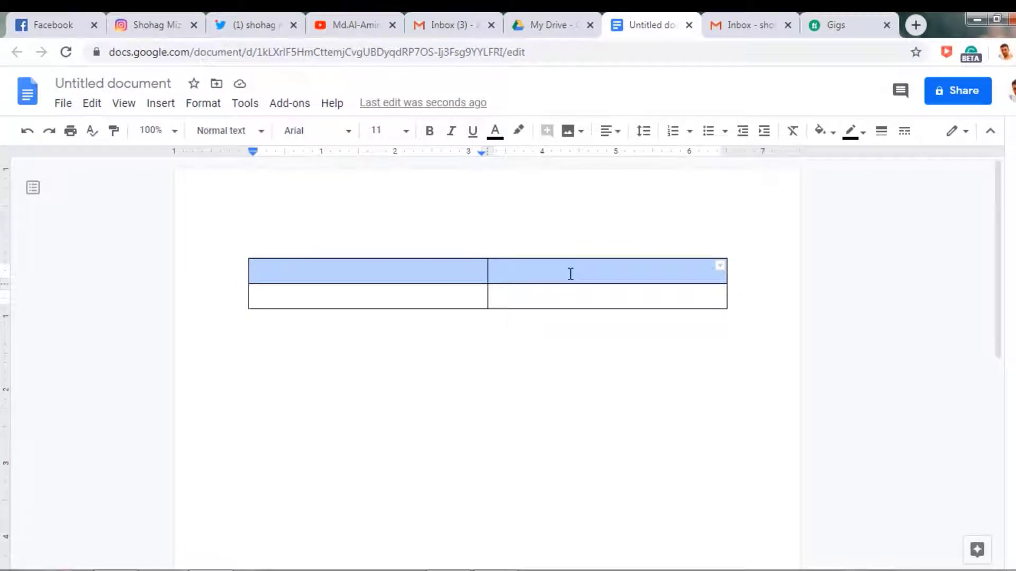
{"action": "right_click", "coordinate": [424, 272]}
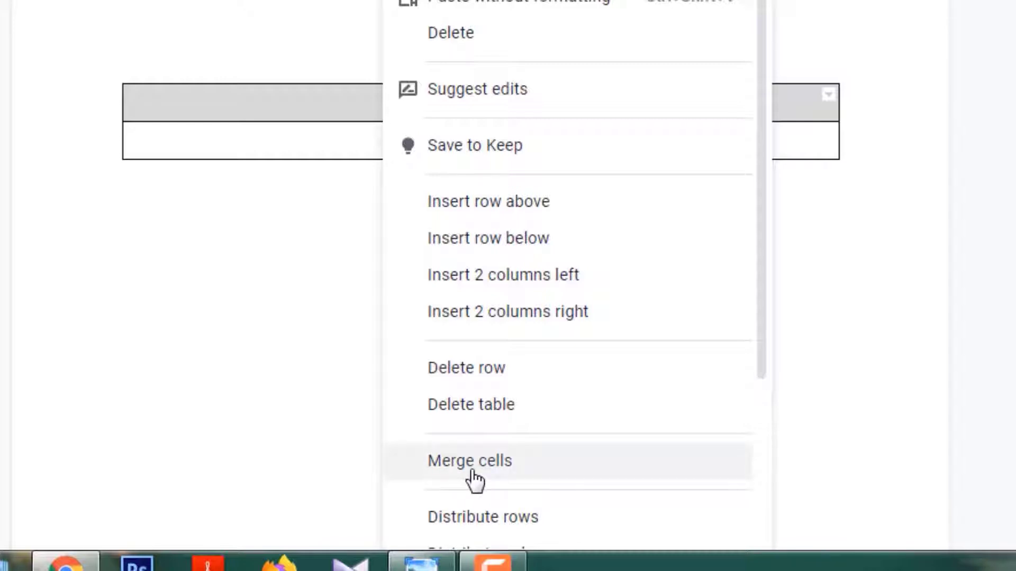
{"action": "left_click", "coordinate": [472, 462]}
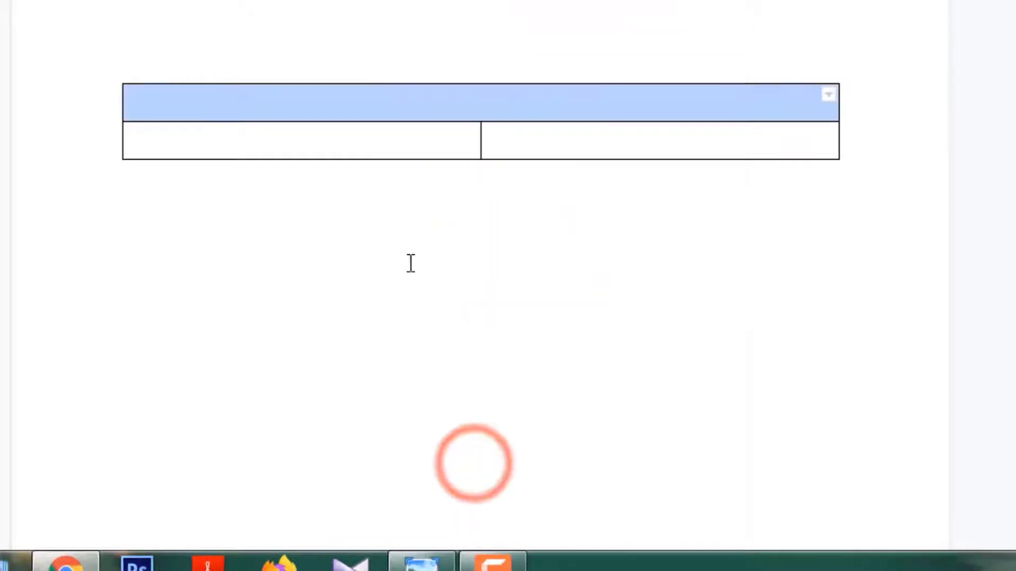
Step: Enter "Best Regards" in the merged top cell of the table
{"action": "left_click", "coordinate": [427, 102]}
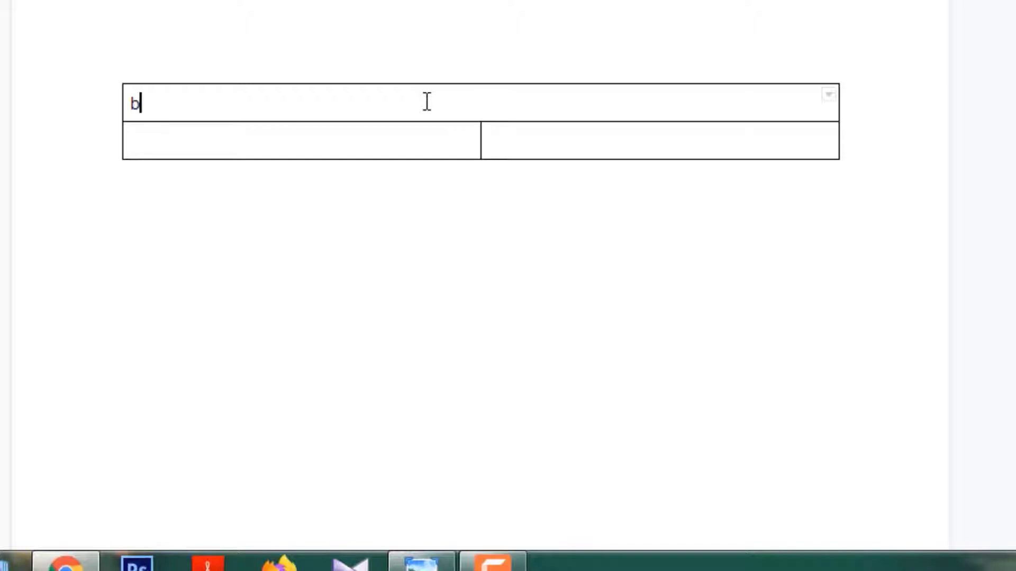
{"action": "type", "text": "best b"}
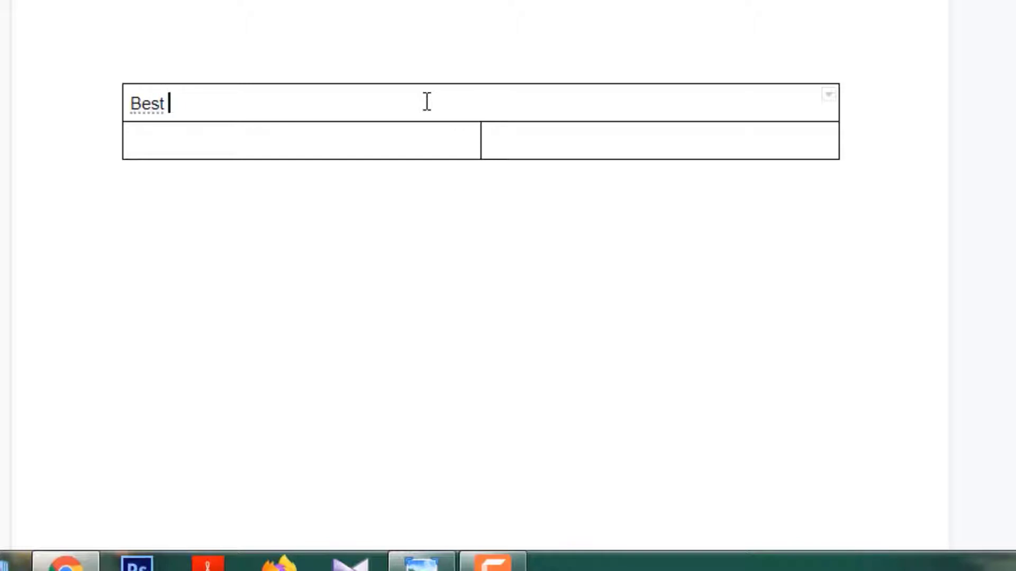
{"action": "type", "text": "egardsn"}
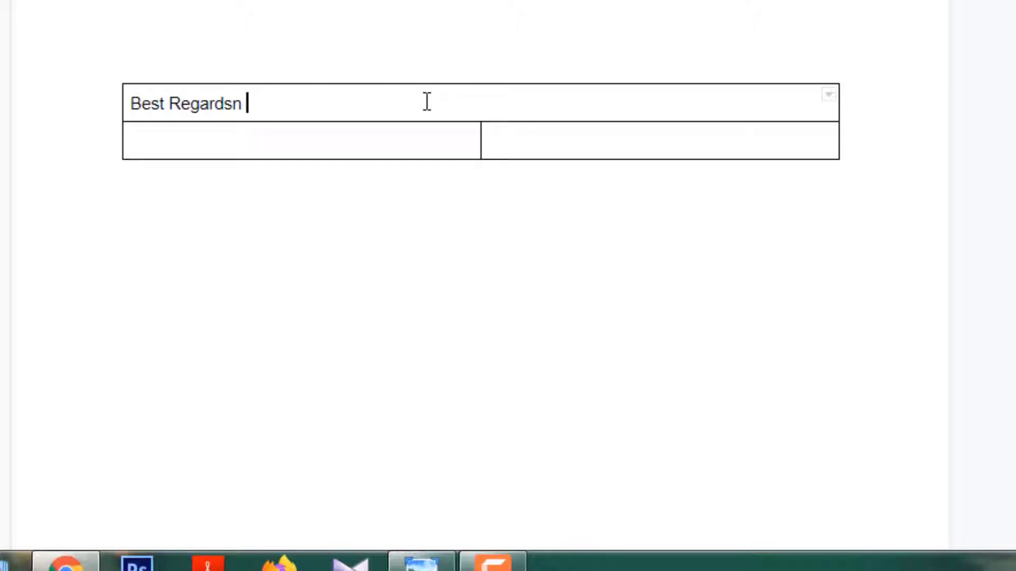
{"action": "key", "text": "BackSpace"}
Step: Format the "Best Regards" text as 18 pt, bold and blue, and append "..." to it
{"action": "left_click_drag", "start_coordinate": [247, 103], "coordinate": [132, 104]}
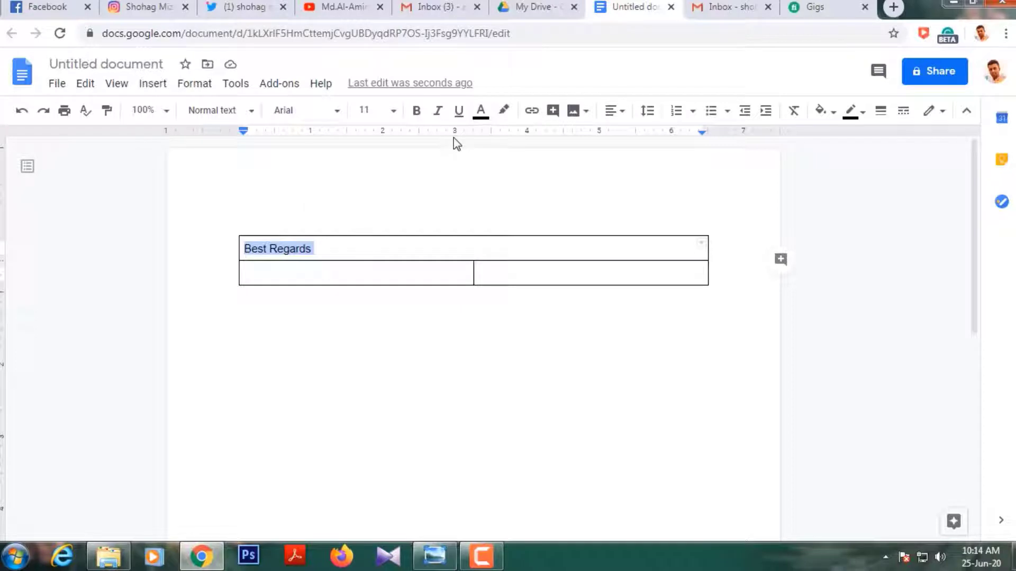
{"action": "left_click", "coordinate": [396, 113]}
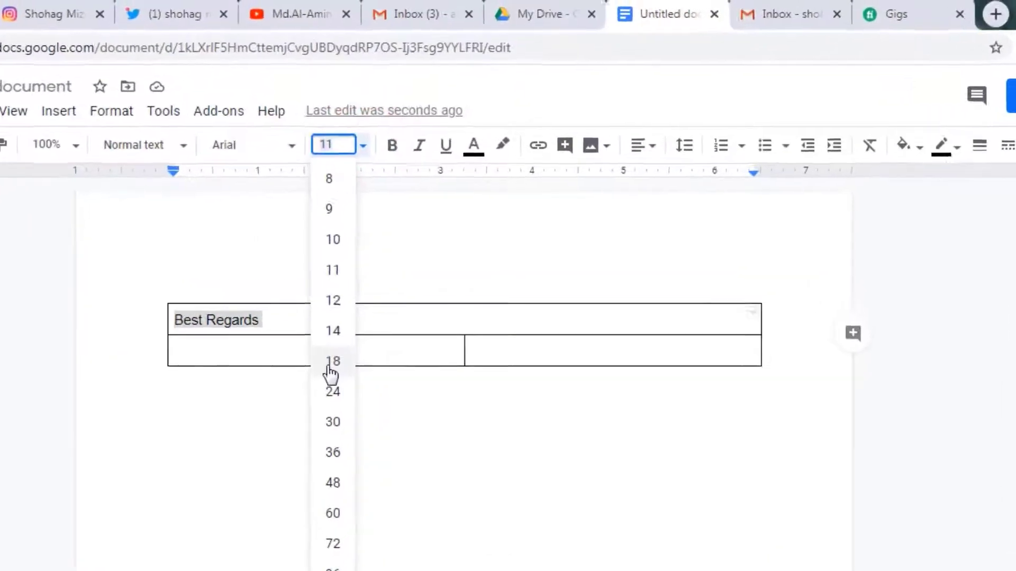
{"action": "left_click", "coordinate": [368, 280]}
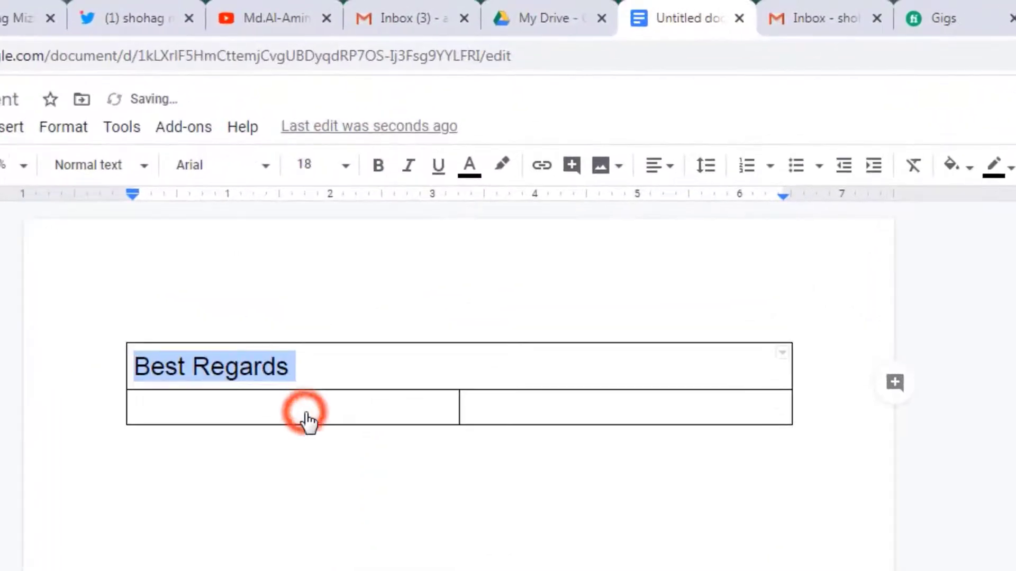
{"action": "left_click", "coordinate": [370, 172]}
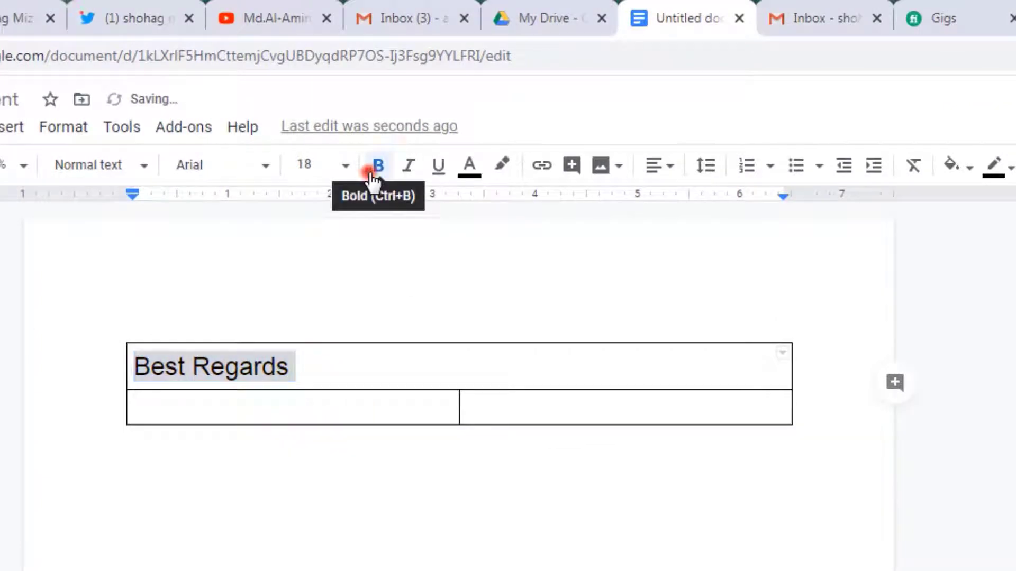
{"action": "left_click", "coordinate": [469, 174]}
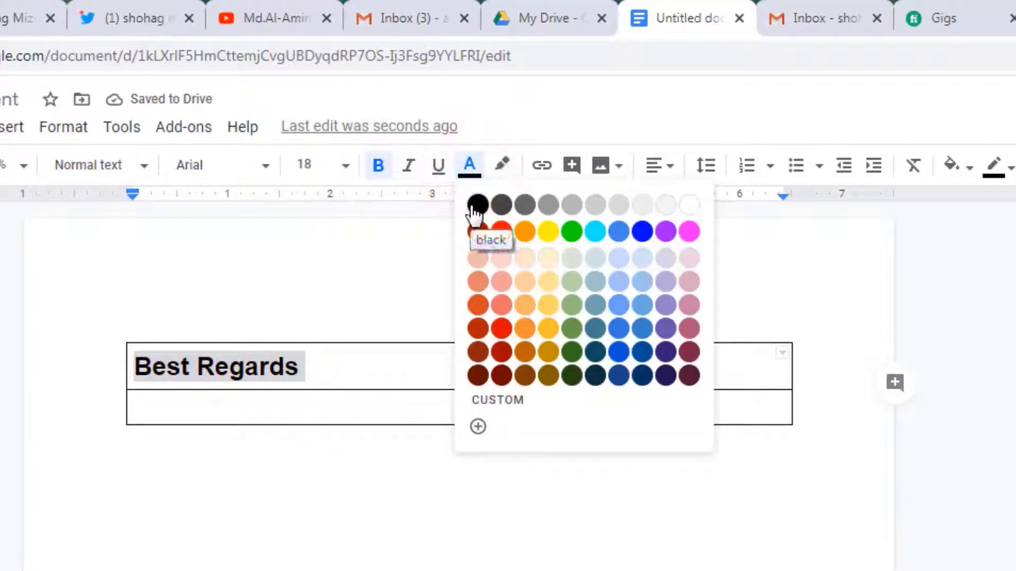
{"action": "left_click", "coordinate": [641, 232]}
{"action": "left_click", "coordinate": [297, 367]}
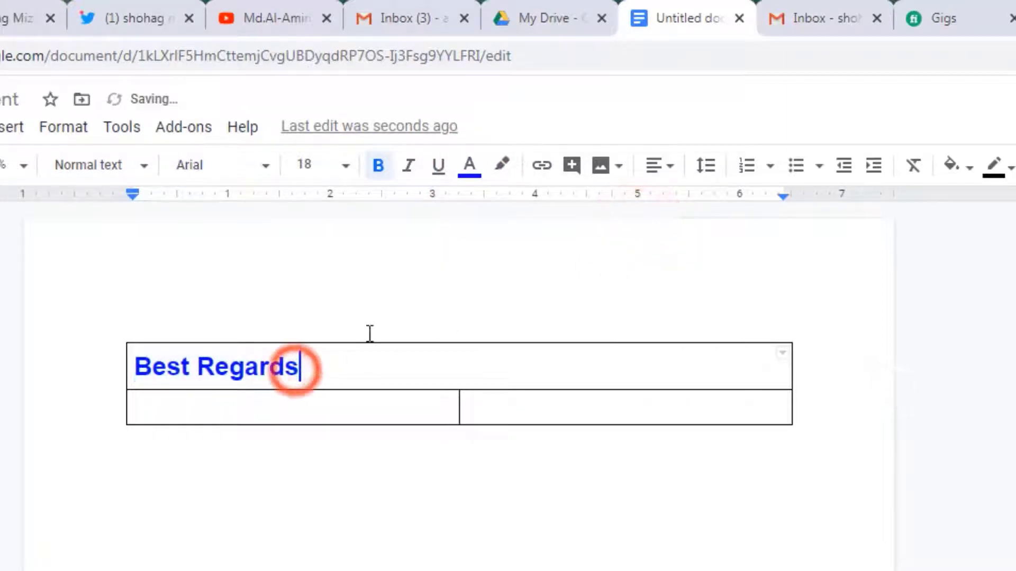
{"action": "type", "text": "..."}
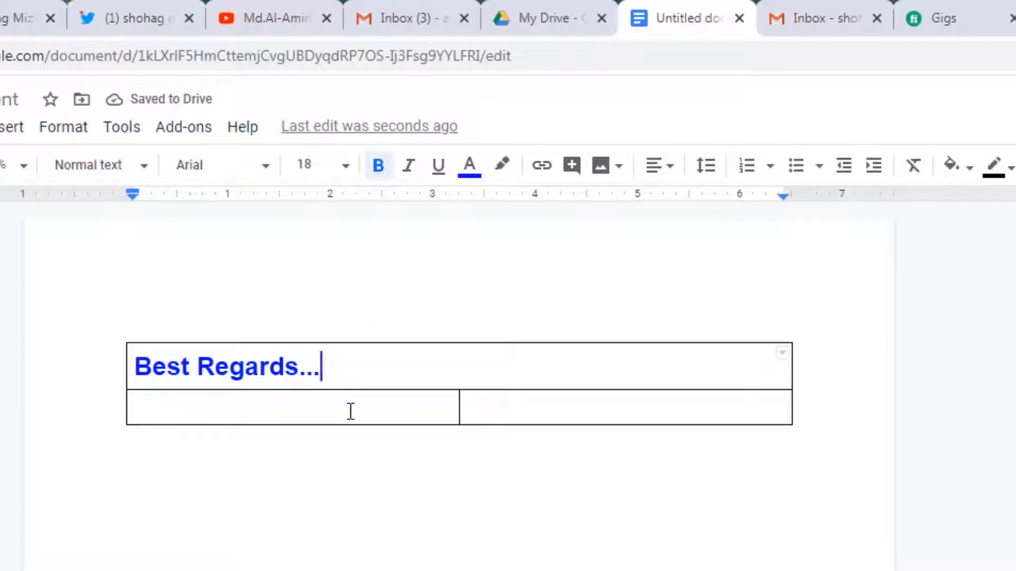
Step: Insert the image "Untitled design" from the computer's Desktop into the first cell of the table's second row
{"action": "left_click", "coordinate": [350, 412]}
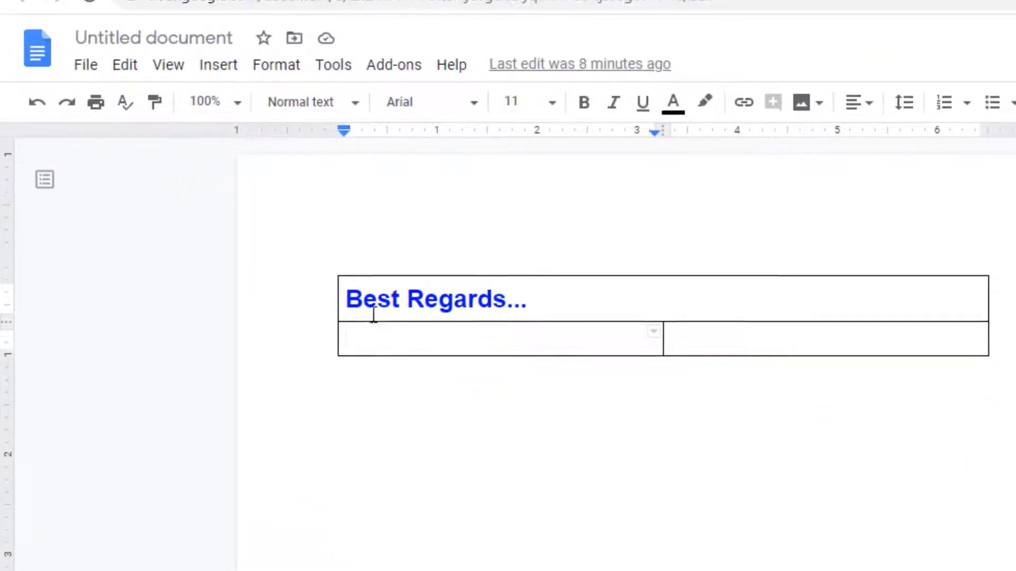
{"action": "left_click", "coordinate": [225, 62]}
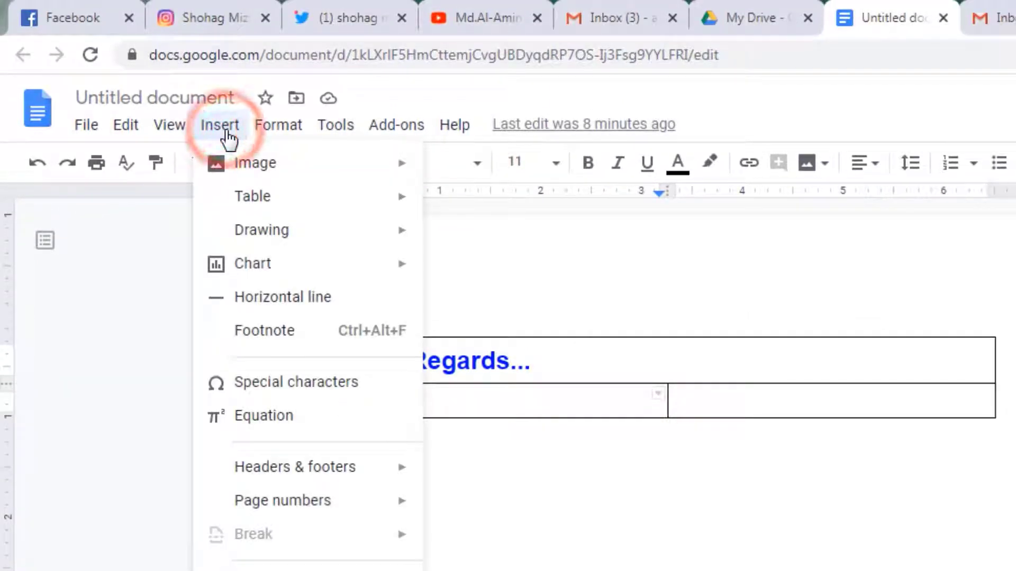
{"action": "mouse_move", "coordinate": [259, 172]}
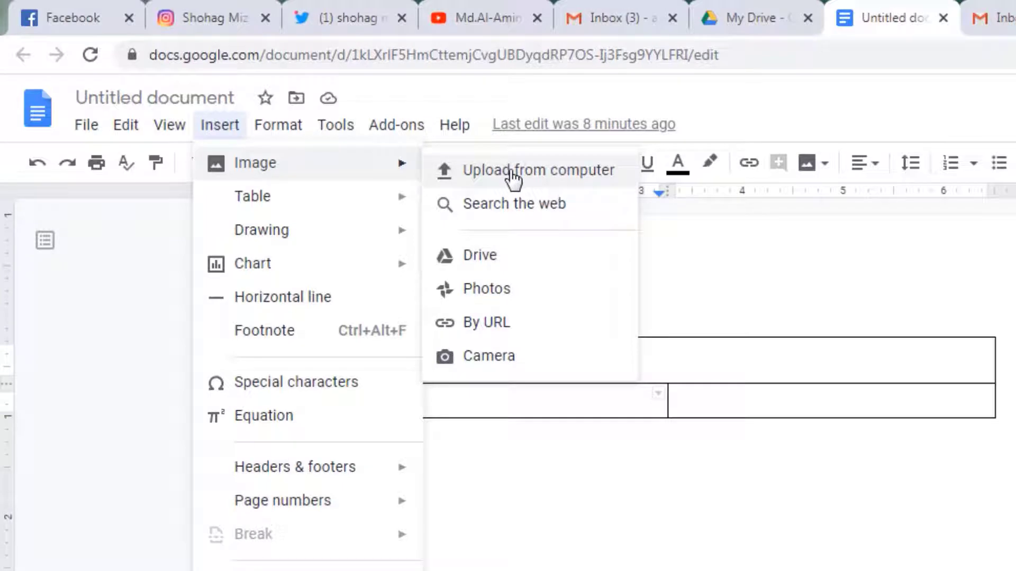
{"action": "left_click", "coordinate": [512, 172]}
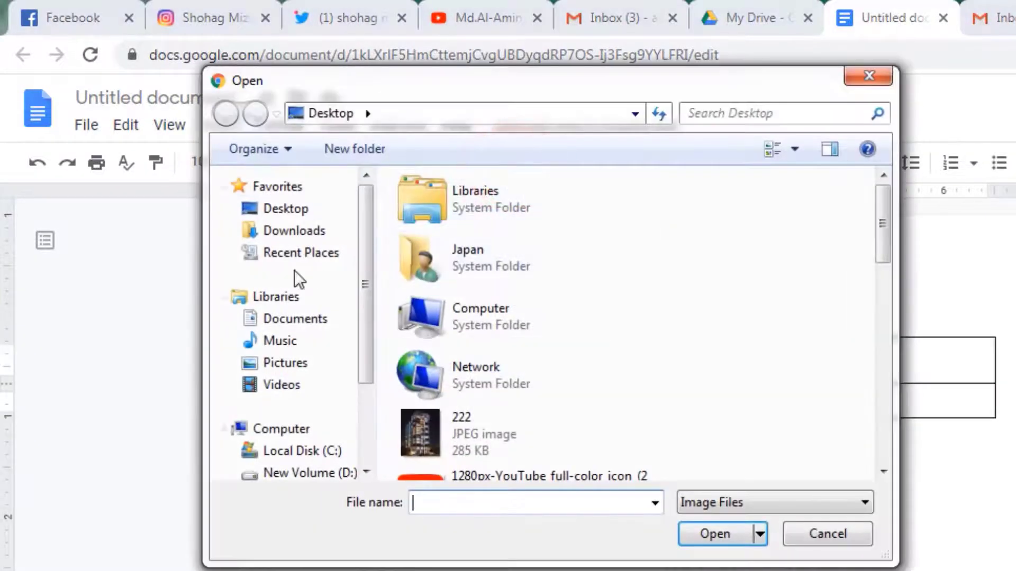
{"action": "left_click", "coordinate": [304, 211]}
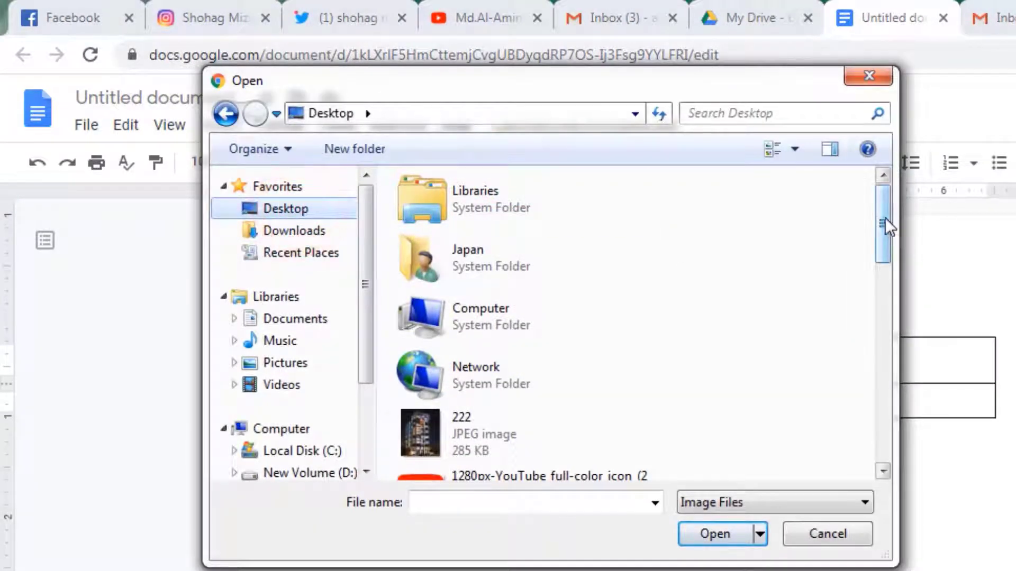
{"action": "left_click_drag", "start_coordinate": [883, 217], "coordinate": [878, 396]}
{"action": "left_click", "coordinate": [497, 408]}
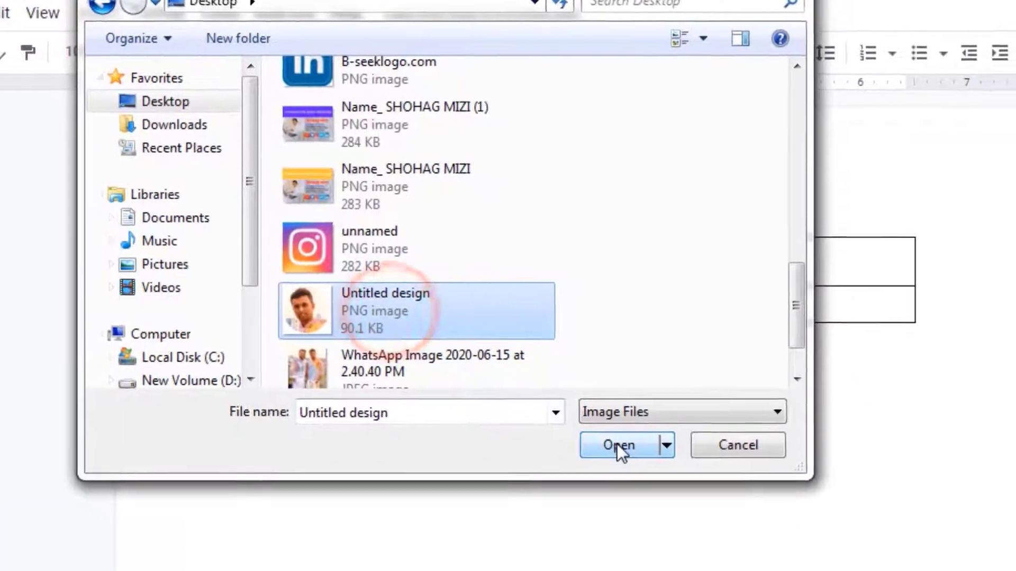
{"action": "left_click", "coordinate": [617, 444]}
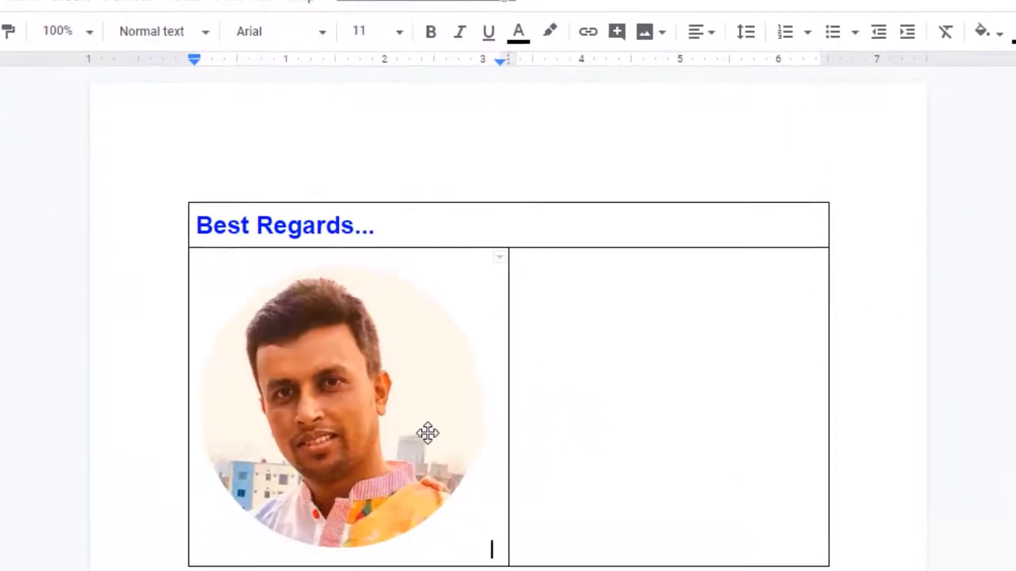
Step: Shrink the profile photo to about 1.7 inches wide and narrow its column to about 2 inches
{"action": "left_click", "coordinate": [415, 355]}
{"action": "left_click_drag", "start_coordinate": [482, 479], "coordinate": [346, 322]}
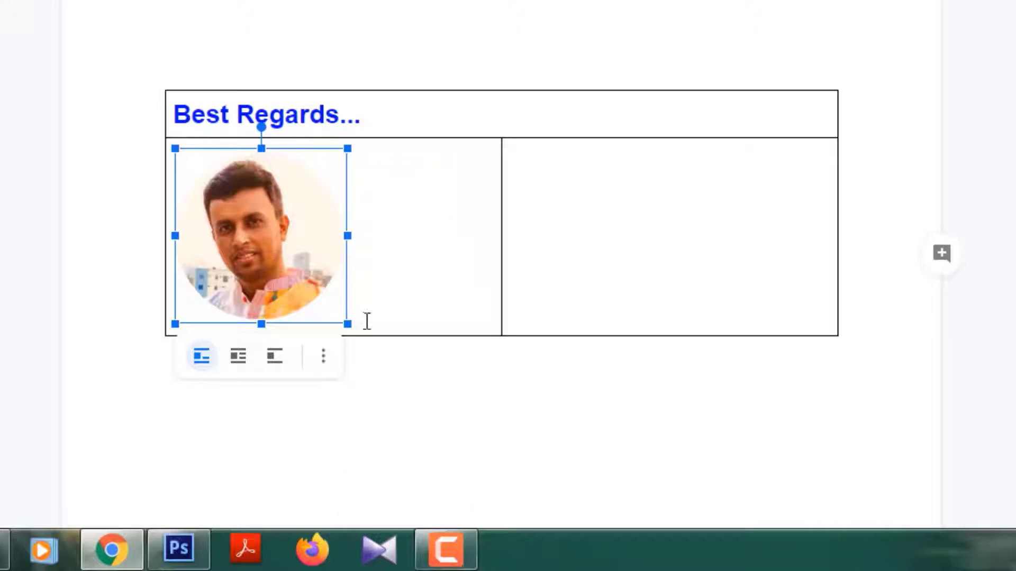
{"action": "left_click", "coordinate": [428, 267]}
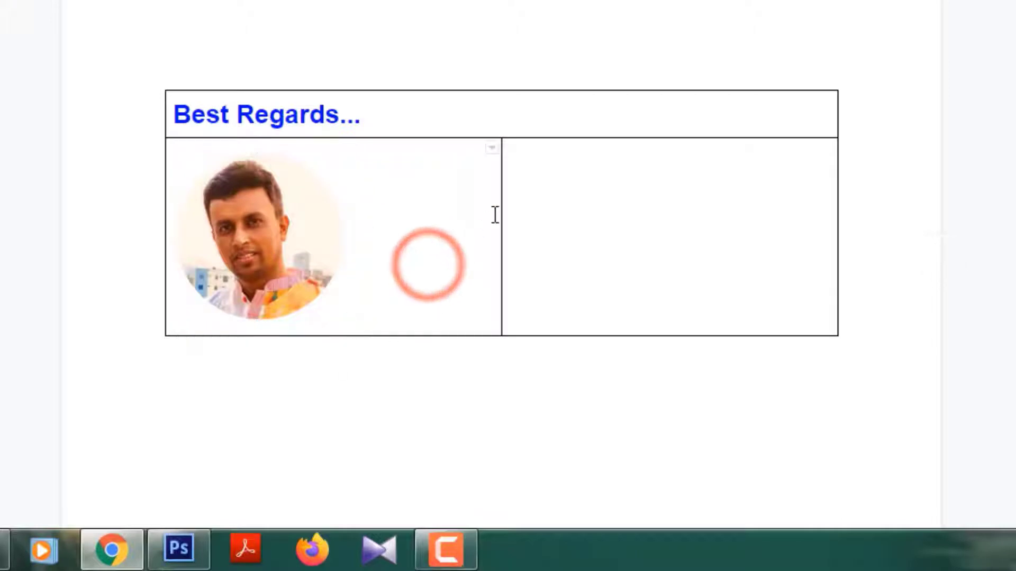
{"action": "left_click_drag", "start_coordinate": [503, 207], "coordinate": [372, 201]}
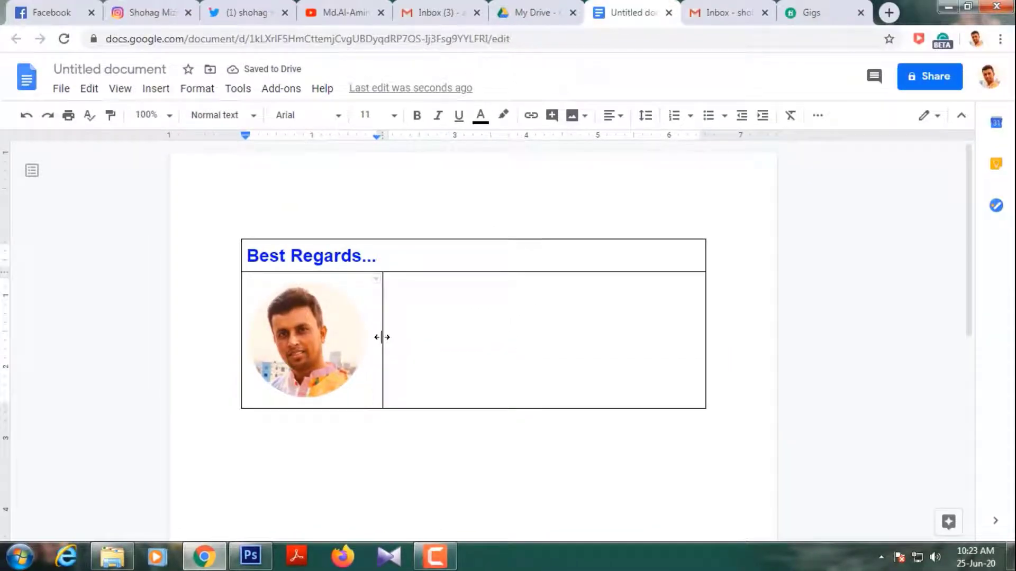
Step: Narrow the photo column to about 1.9 inches and fill the adjacent cell with the full name and the pasted job title and contact details
{"action": "left_click_drag", "start_coordinate": [381, 337], "coordinate": [372, 337]}
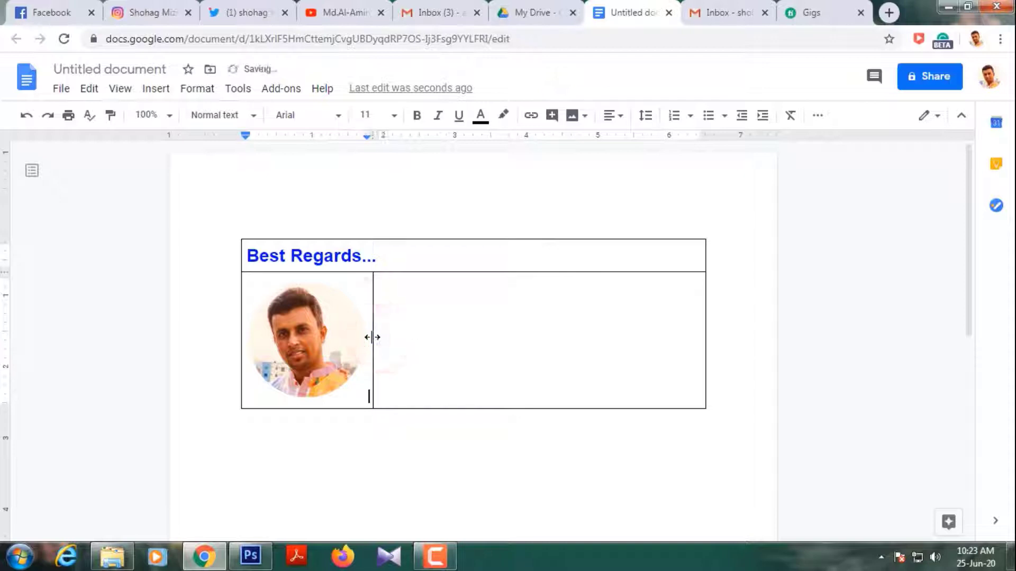
{"action": "left_click", "coordinate": [390, 294]}
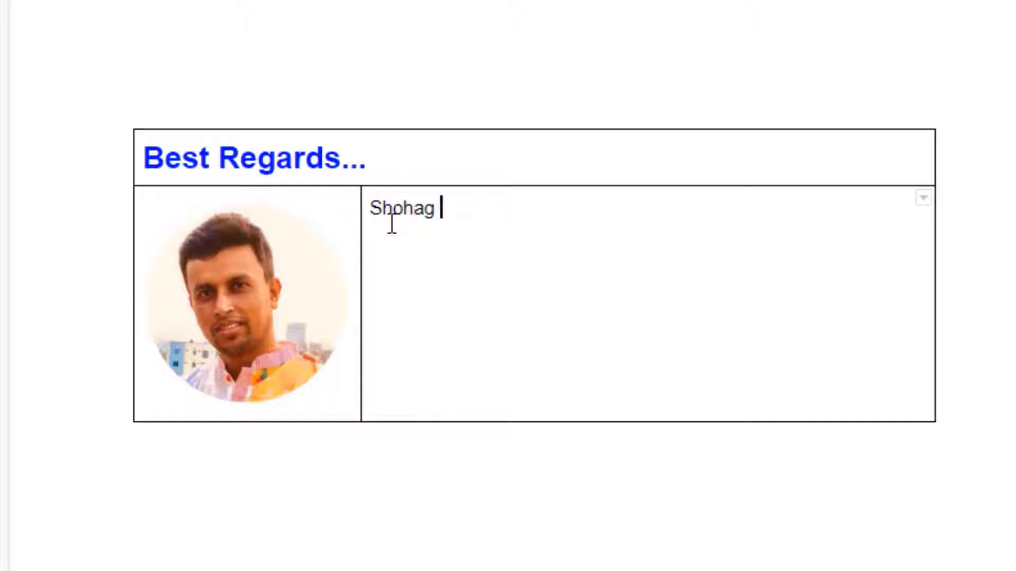
{"action": "type", "text": "Mizi"}
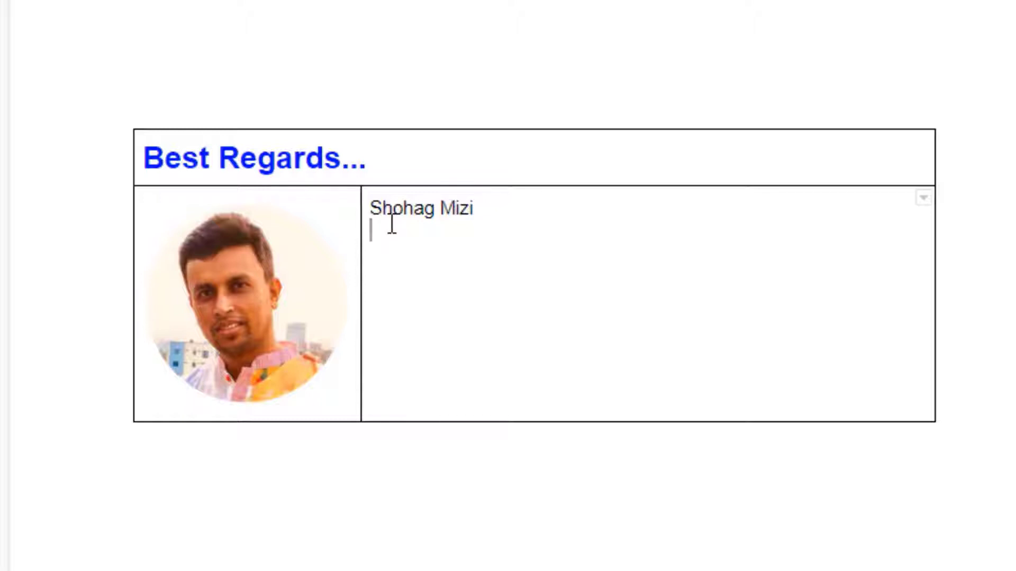
{"action": "key", "text": "ctrl+v"}
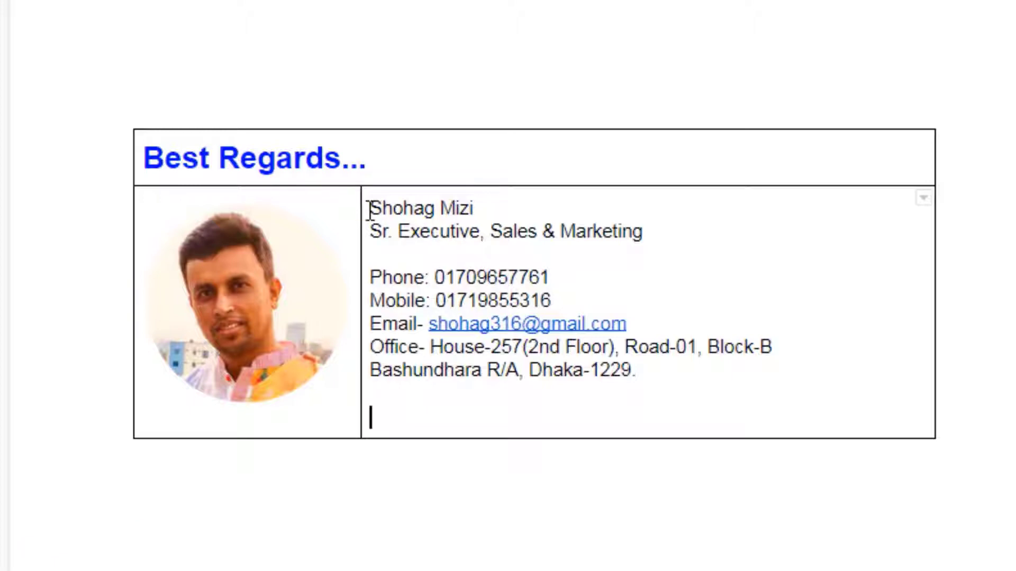
Step: Format the full name in the signature cell as 24 pt, bold and green
{"action": "left_click_drag", "start_coordinate": [370, 209], "coordinate": [478, 209]}
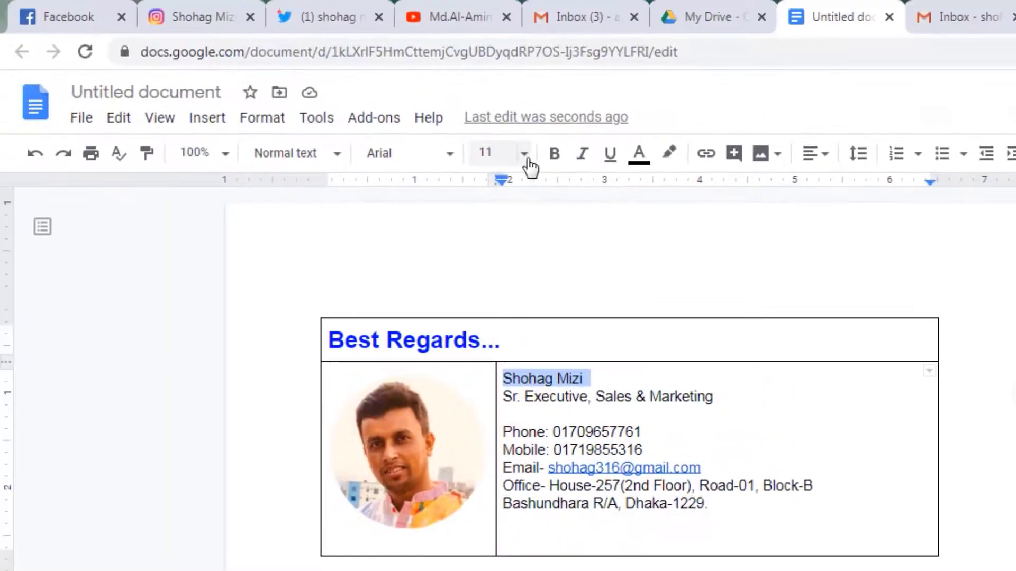
{"action": "left_click", "coordinate": [525, 154]}
{"action": "left_click", "coordinate": [495, 413]}
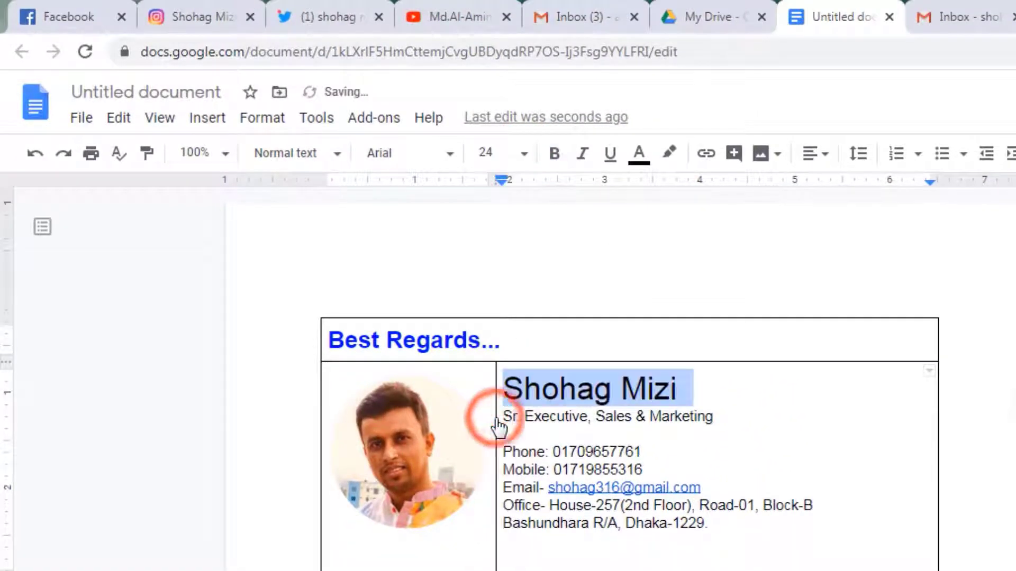
{"action": "left_click", "coordinate": [553, 155]}
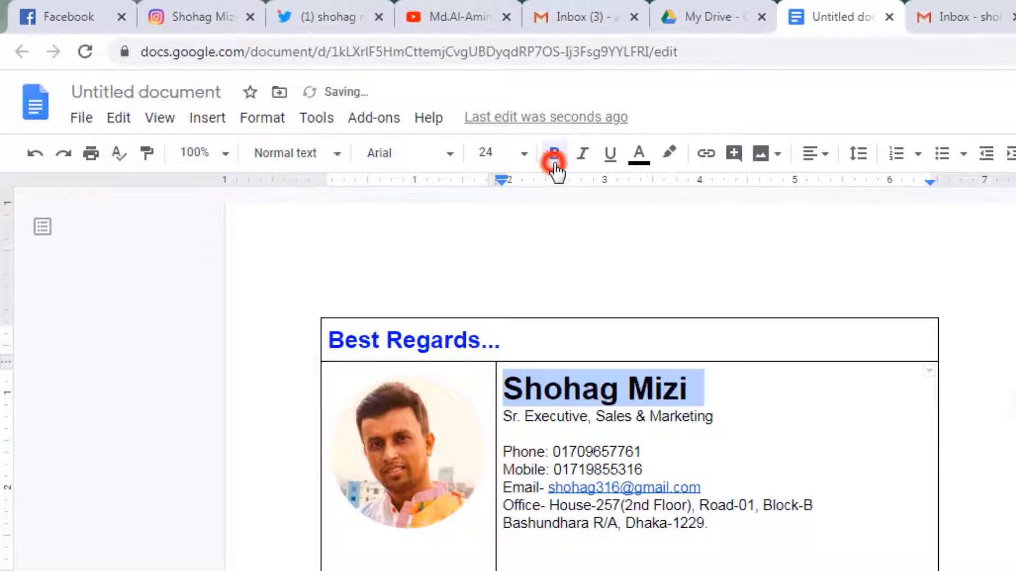
{"action": "left_click", "coordinate": [639, 153]}
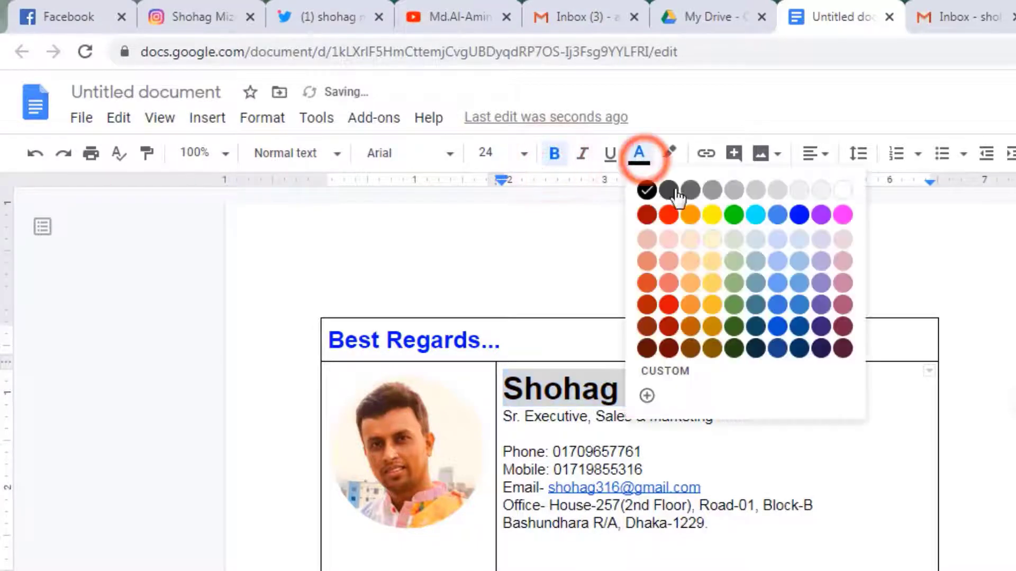
{"action": "left_click", "coordinate": [756, 215]}
{"action": "left_click", "coordinate": [639, 154]}
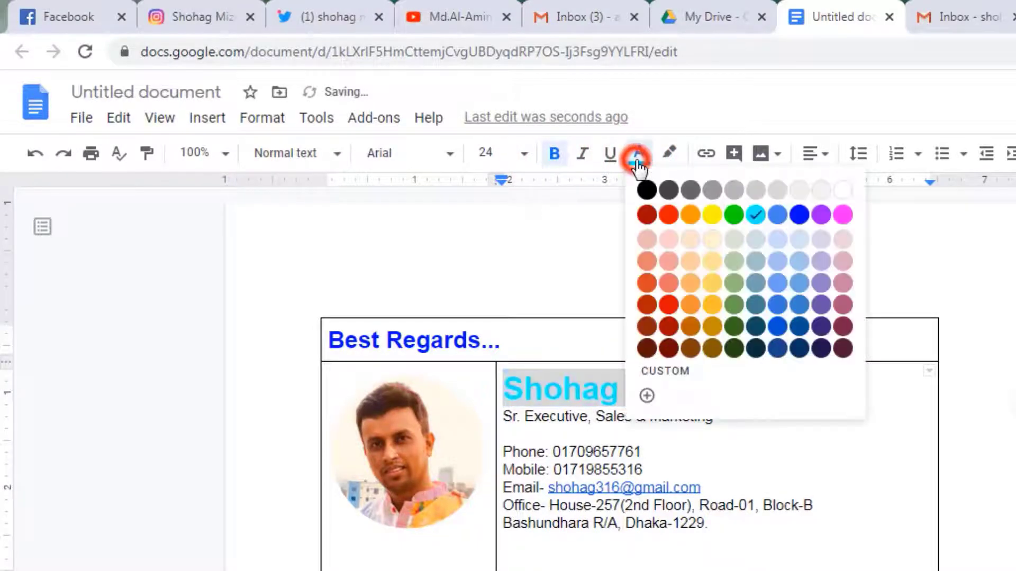
{"action": "left_click", "coordinate": [730, 218]}
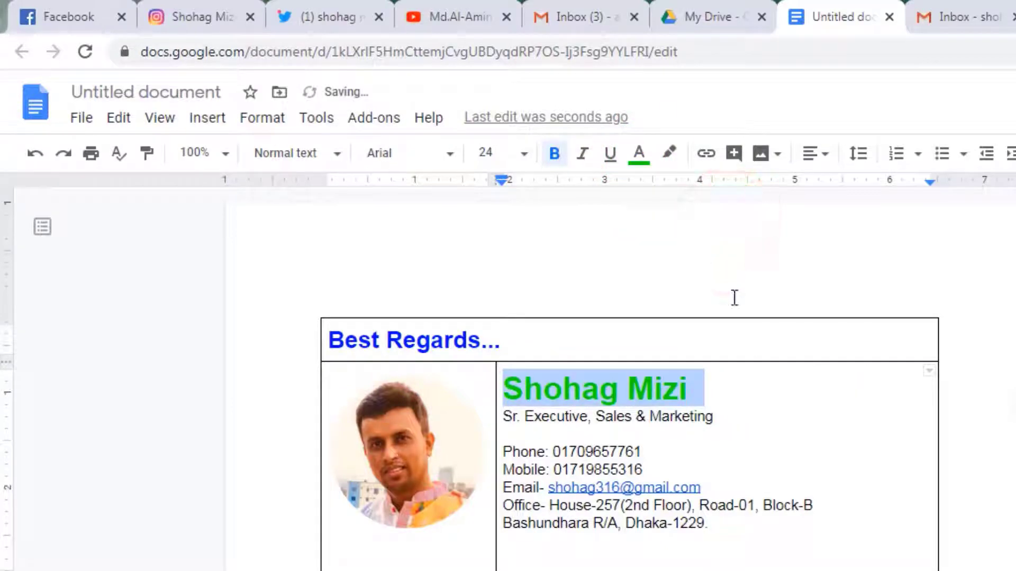
{"action": "left_click", "coordinate": [737, 374]}
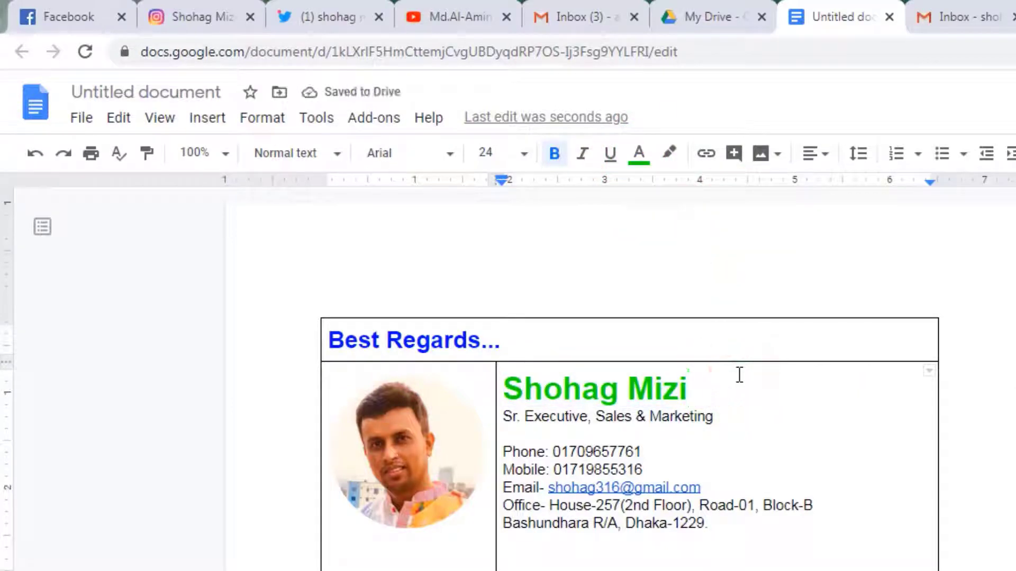
Step: Make the job title line "Sr. Executive, Sales & Marketing" bold
{"action": "left_click_drag", "start_coordinate": [505, 419], "coordinate": [713, 417]}
{"action": "left_click", "coordinate": [555, 155]}
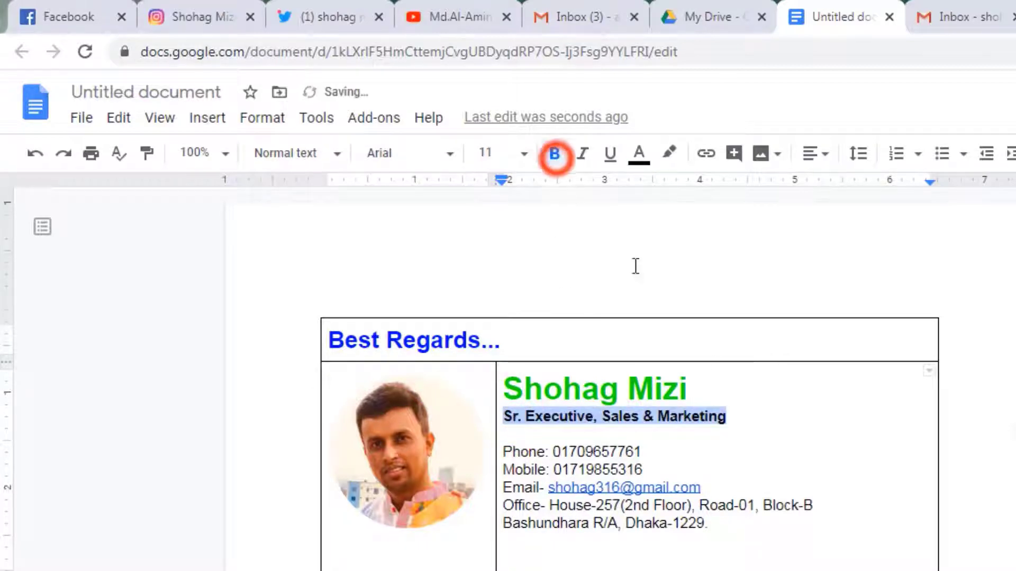
{"action": "left_click", "coordinate": [772, 434]}
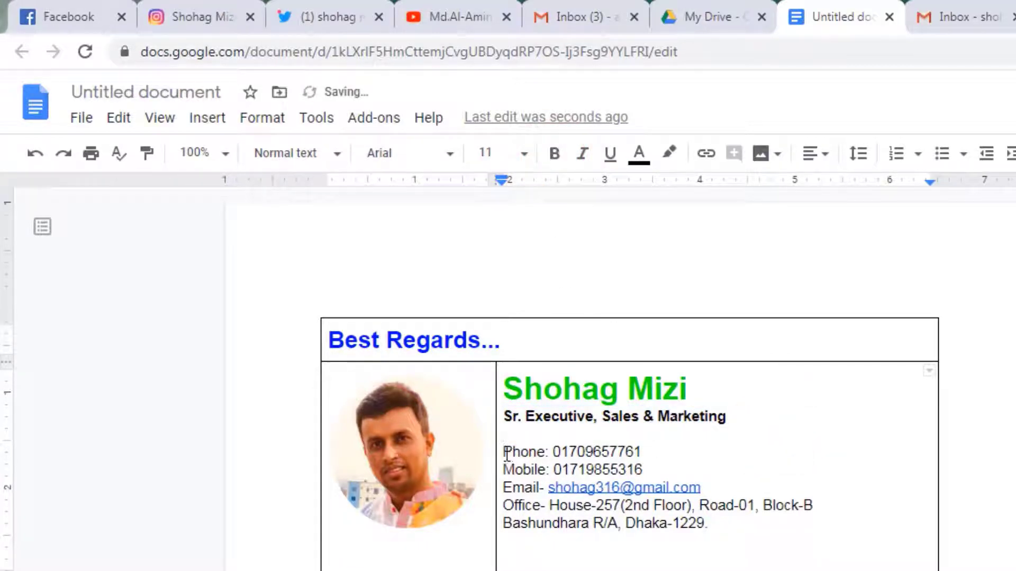
Step: Color the phone, mobile and email lines blue and make them bold
{"action": "left_click_drag", "start_coordinate": [507, 454], "coordinate": [648, 469]}
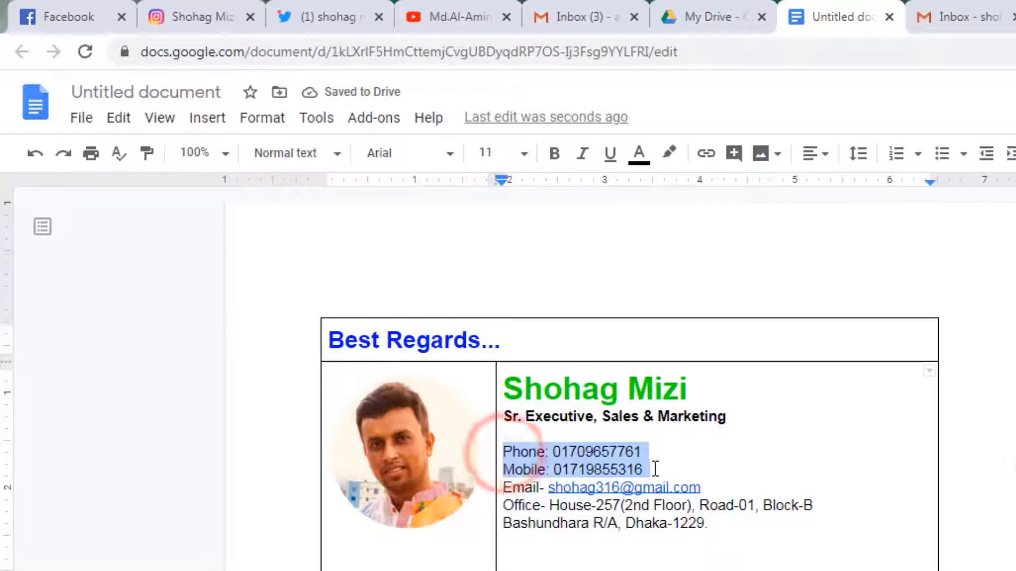
{"action": "left_click", "coordinate": [639, 159]}
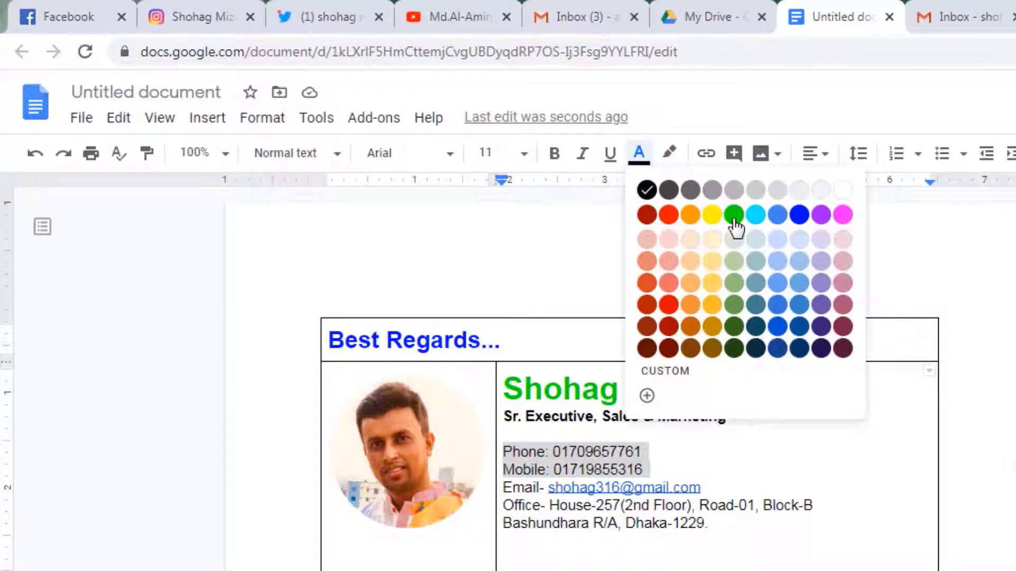
{"action": "left_click", "coordinate": [733, 220]}
{"action": "left_click", "coordinate": [644, 160]}
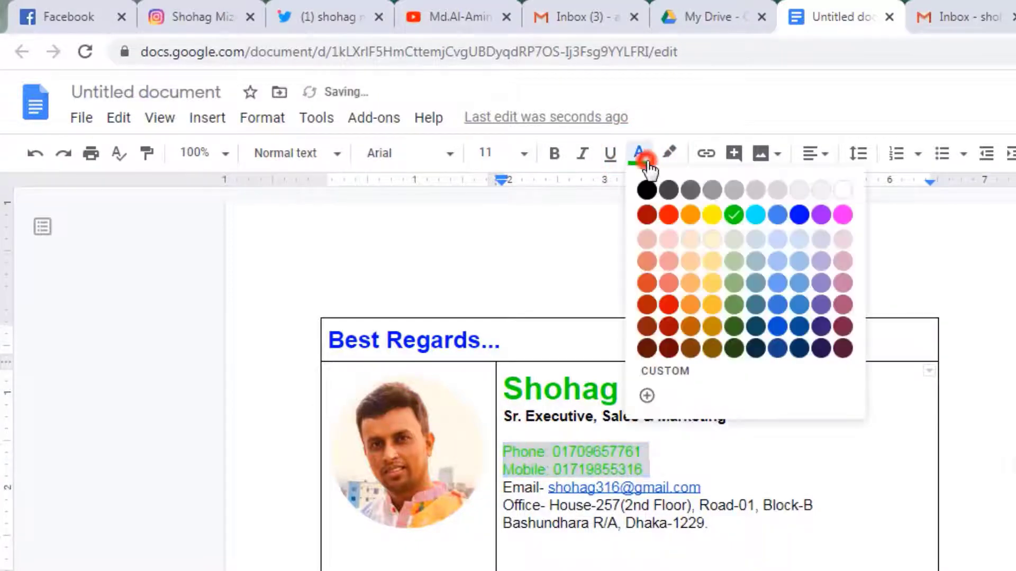
{"action": "left_click", "coordinate": [799, 215]}
{"action": "left_click", "coordinate": [744, 419]}
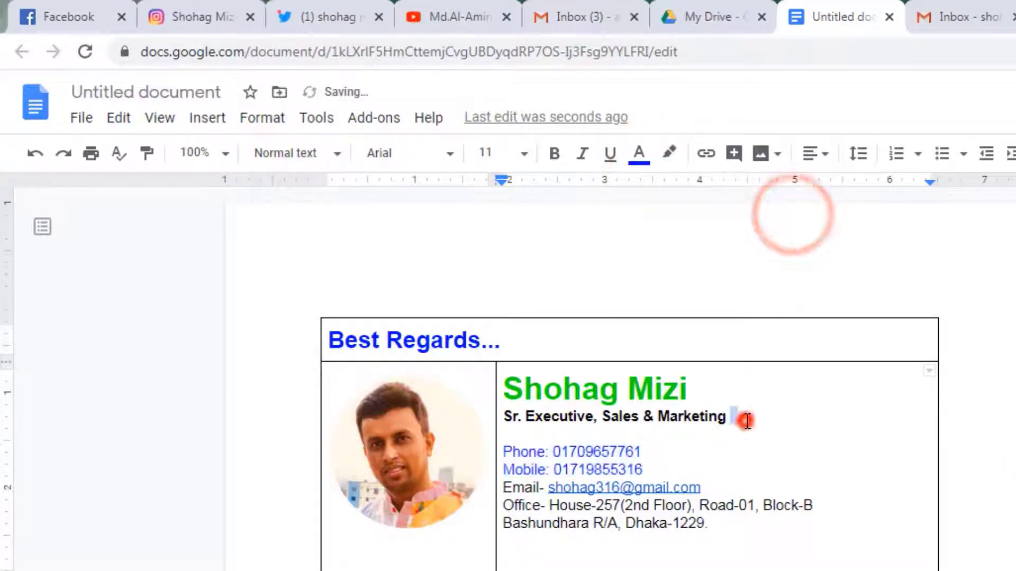
{"action": "left_click_drag", "start_coordinate": [558, 454], "coordinate": [714, 491]}
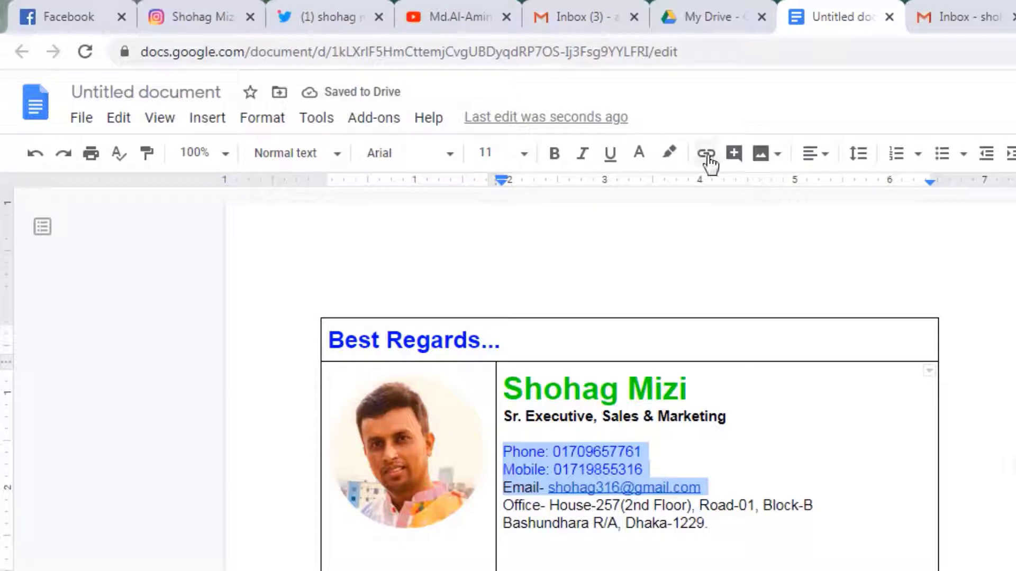
{"action": "left_click", "coordinate": [639, 153]}
{"action": "left_click", "coordinate": [799, 215]}
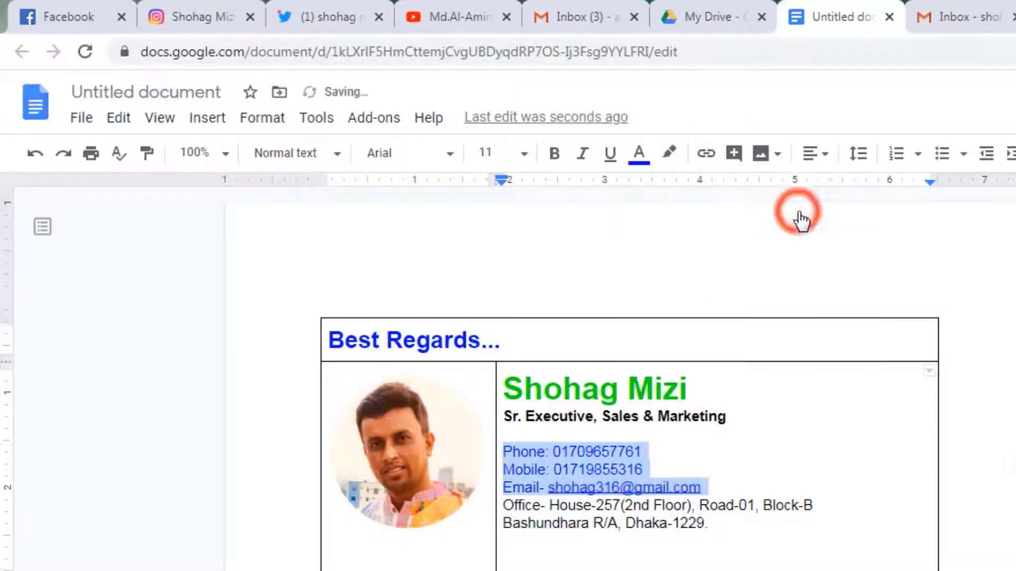
{"action": "left_click", "coordinate": [553, 159]}
{"action": "left_click", "coordinate": [739, 427]}
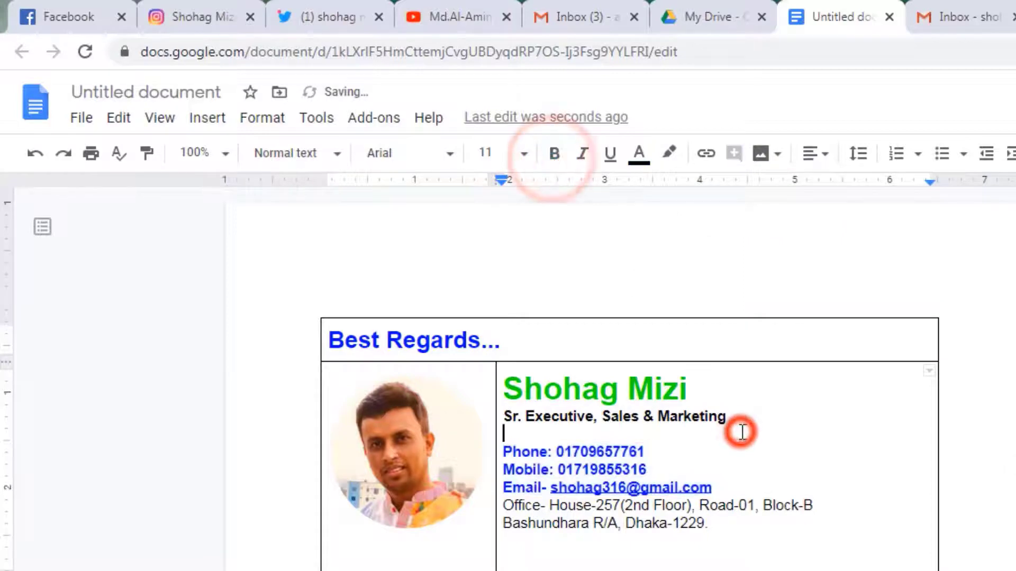
{"action": "left_click", "coordinate": [794, 565]}
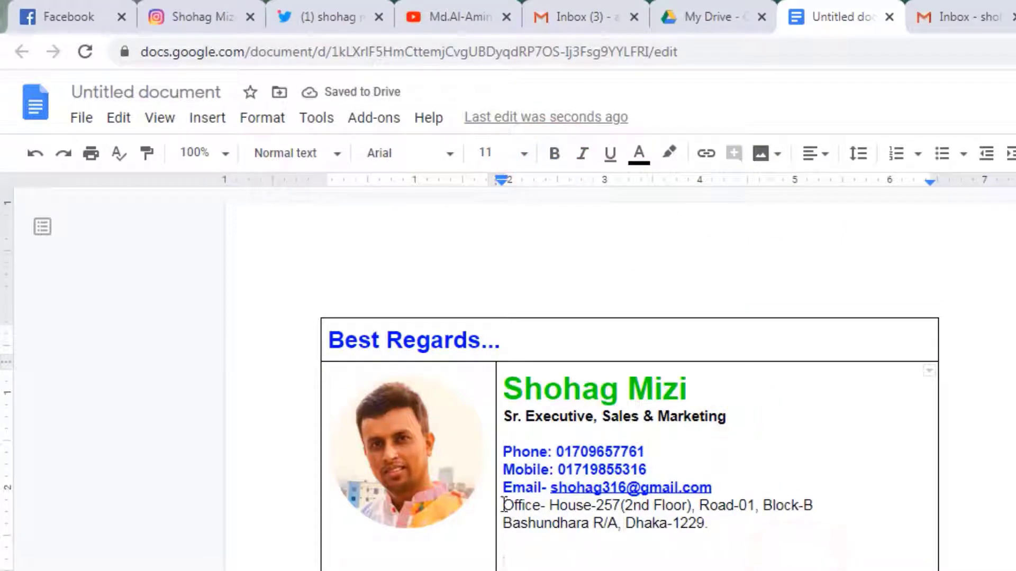
Step: Color the two office address lines magenta, make them bold, and place the cursor on the empty line below them
{"action": "left_click_drag", "start_coordinate": [570, 512], "coordinate": [727, 525]}
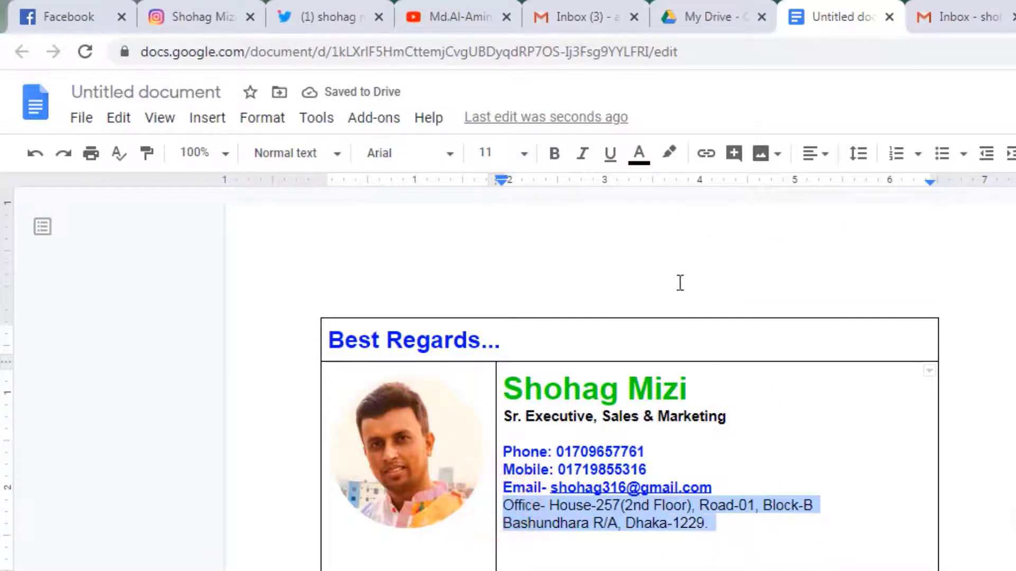
{"action": "left_click", "coordinate": [640, 161]}
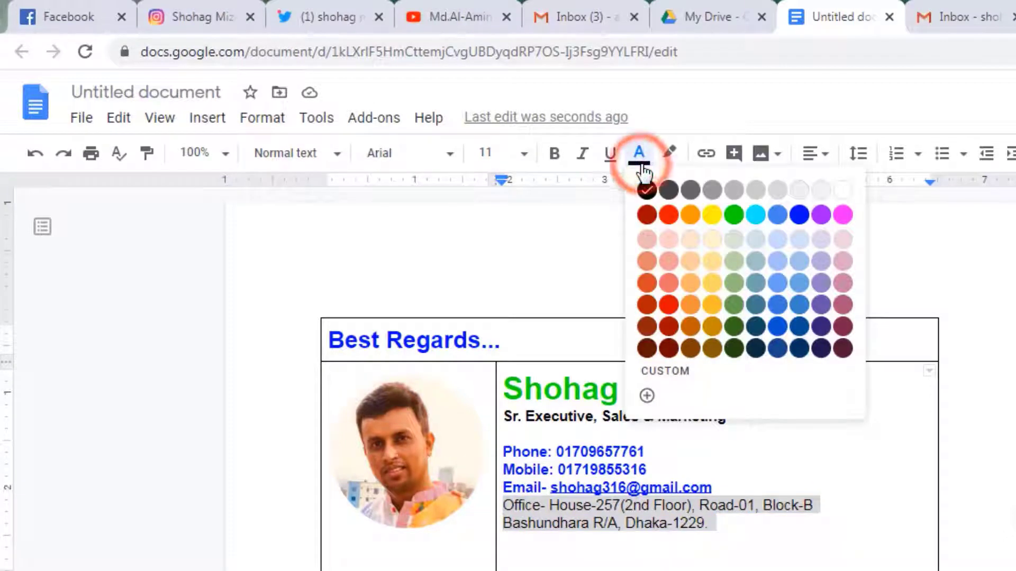
{"action": "left_click", "coordinate": [838, 217]}
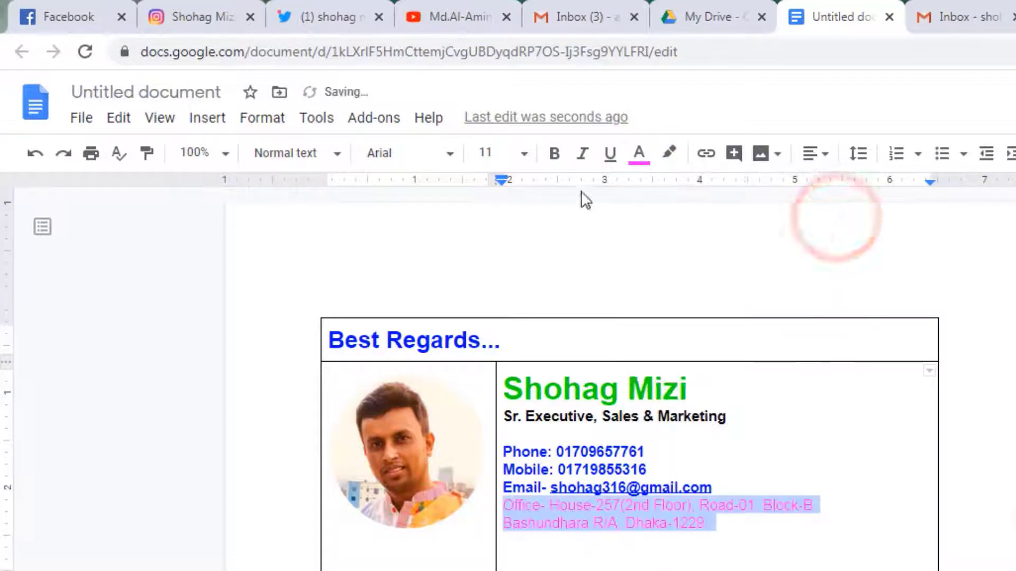
{"action": "left_click", "coordinate": [552, 157]}
{"action": "left_click", "coordinate": [739, 506]}
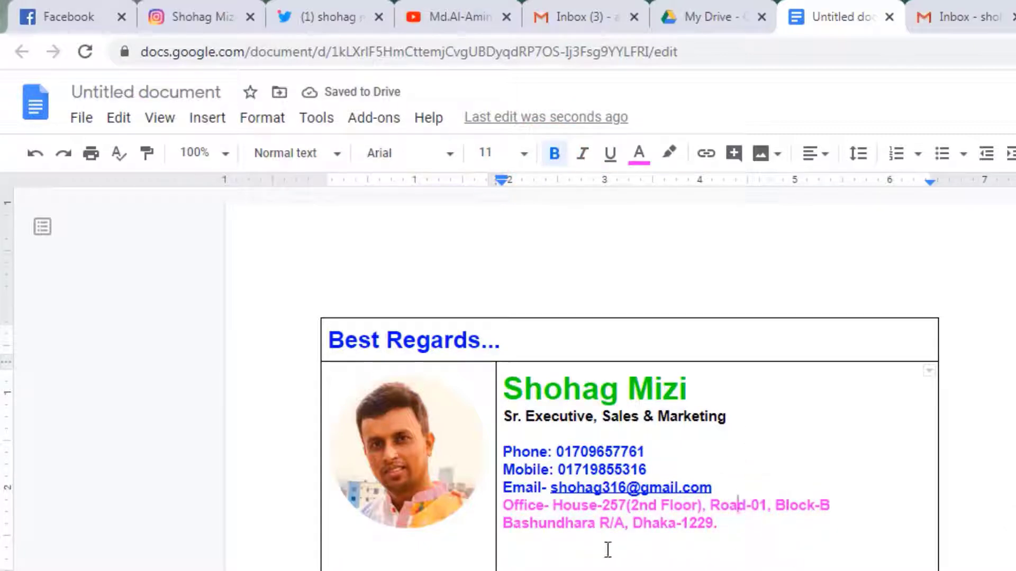
{"action": "left_click", "coordinate": [528, 546]}
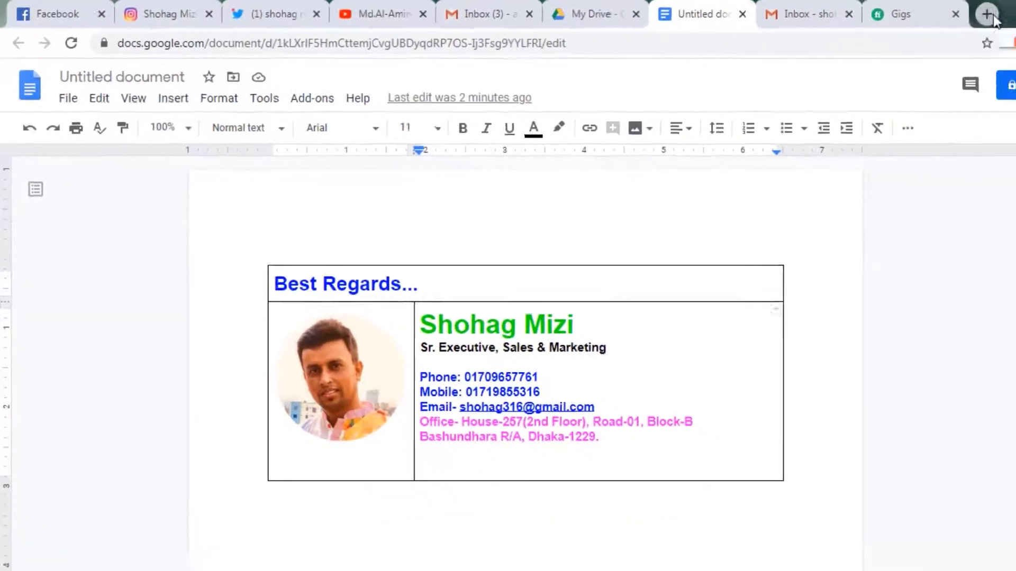
Step: Open a new browser tab and run the suggested Google search "twitter login"
{"action": "left_click", "coordinate": [987, 14]}
{"action": "left_click", "coordinate": [436, 353]}
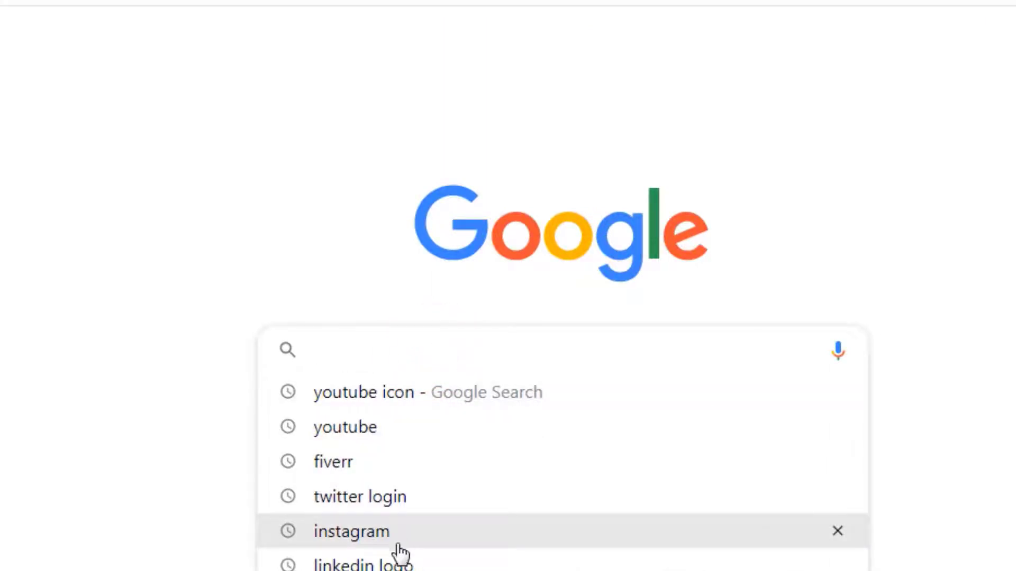
{"action": "left_click", "coordinate": [376, 498]}
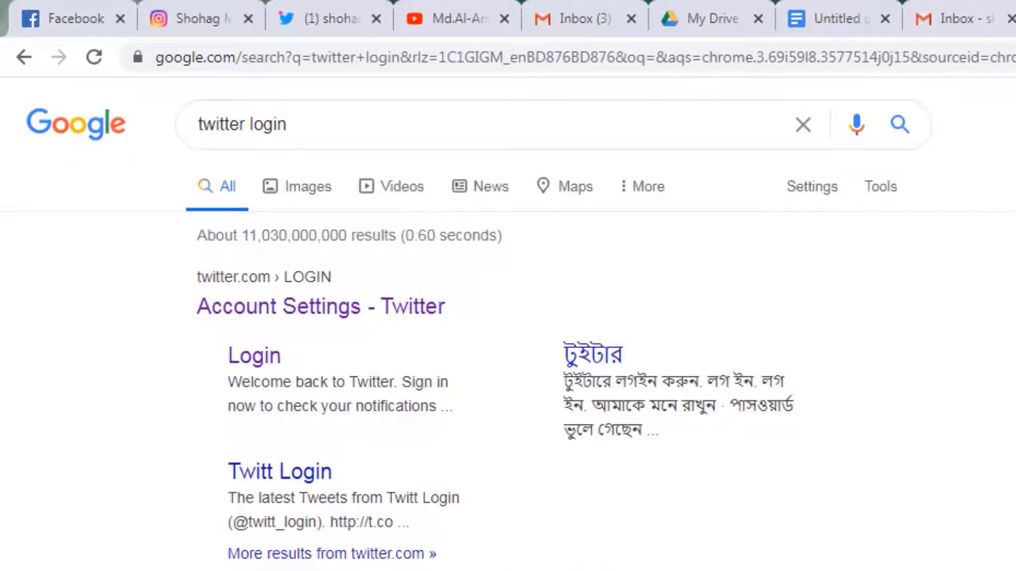
Step: Replace the search query with "youtube icon" and open the preview of the Iconfinder image "Video, youtube icon" in the image results
{"action": "left_click", "coordinate": [312, 124]}
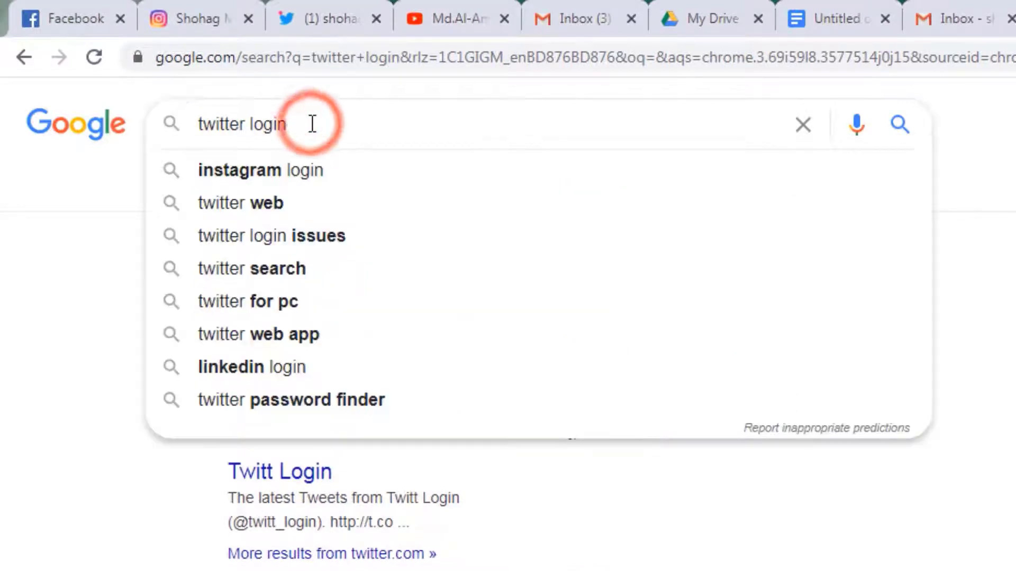
{"action": "key", "text": "BackSpace"}
{"action": "key", "text": "BackSpace"}
{"action": "key", "text": "BackSpace"}
{"action": "key", "text": "BackSpace"}
{"action": "key", "text": "BackSpace"}
{"action": "key", "text": "BackSpace"}
{"action": "key", "text": "BackSpace"}
{"action": "key", "text": "BackSpace"}
{"action": "key", "text": "BackSpace"}
{"action": "key", "text": "BackSpace"}
{"action": "key", "text": "BackSpace"}
{"action": "key", "text": "BackSpace"}
{"action": "key", "text": "BackSpace"}
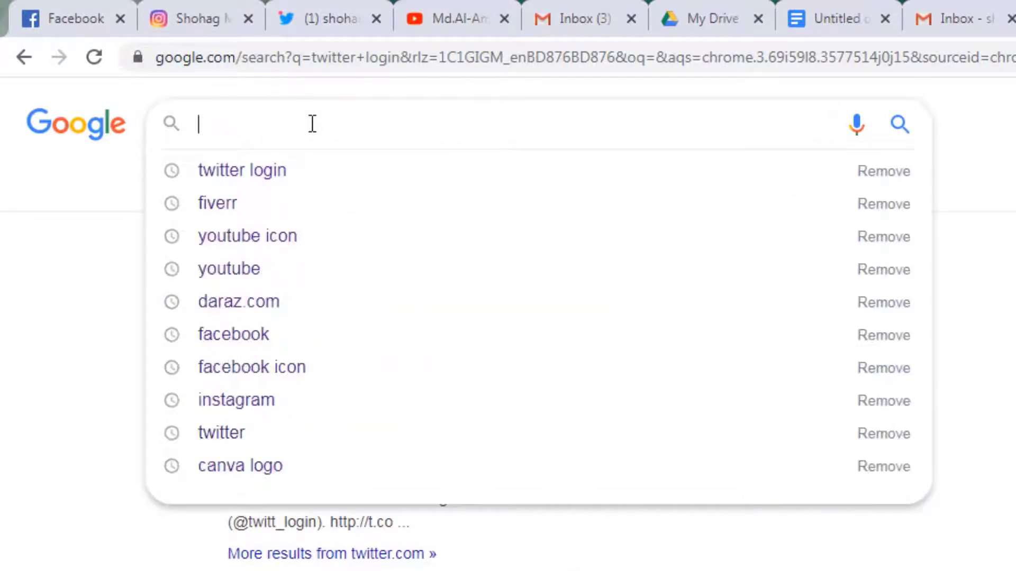
{"action": "type", "text": "Yu"}
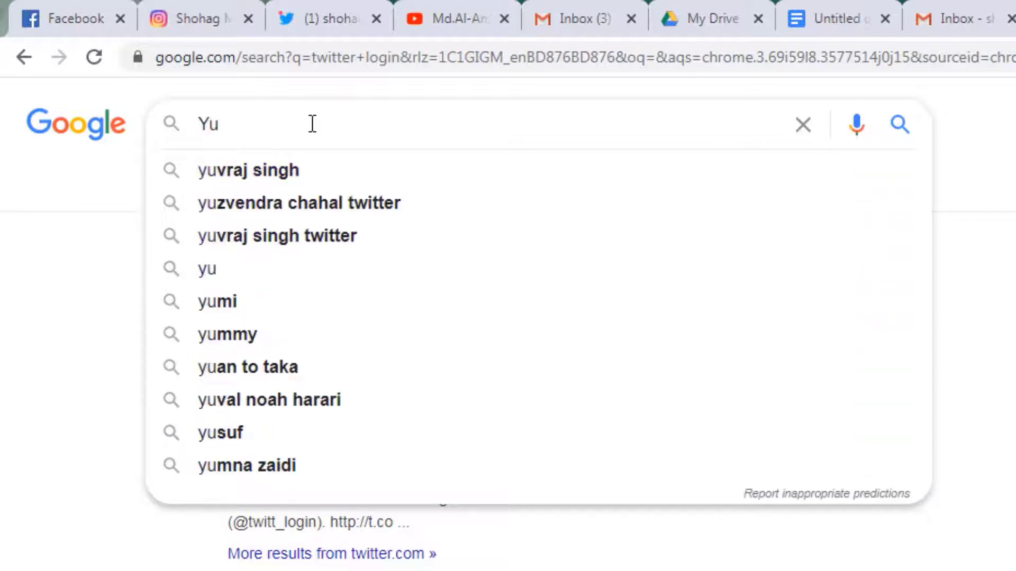
{"action": "key", "text": "BackSpace"}
{"action": "type", "text": "o"}
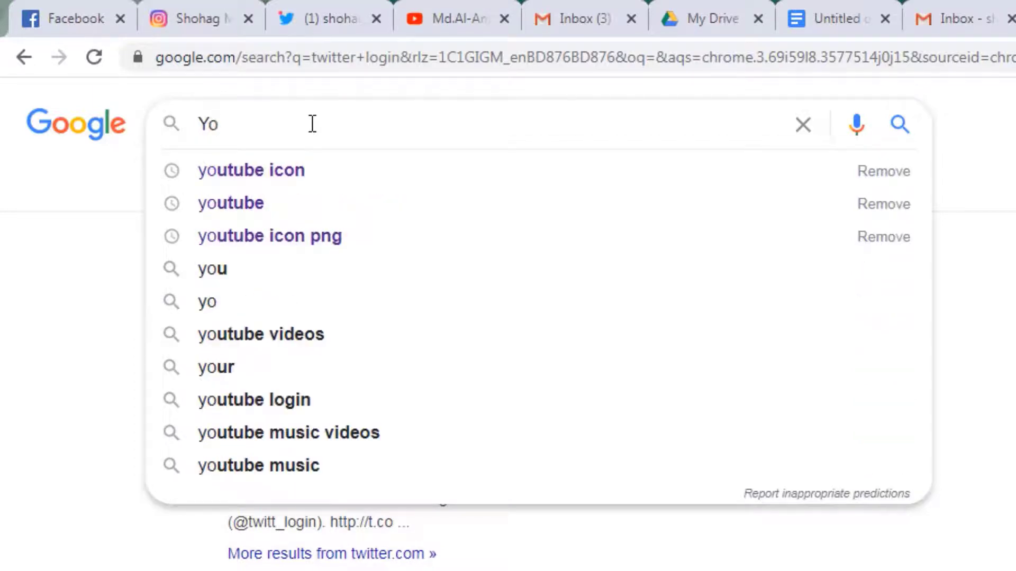
{"action": "key", "text": "Down"}
{"action": "key", "text": "Return"}
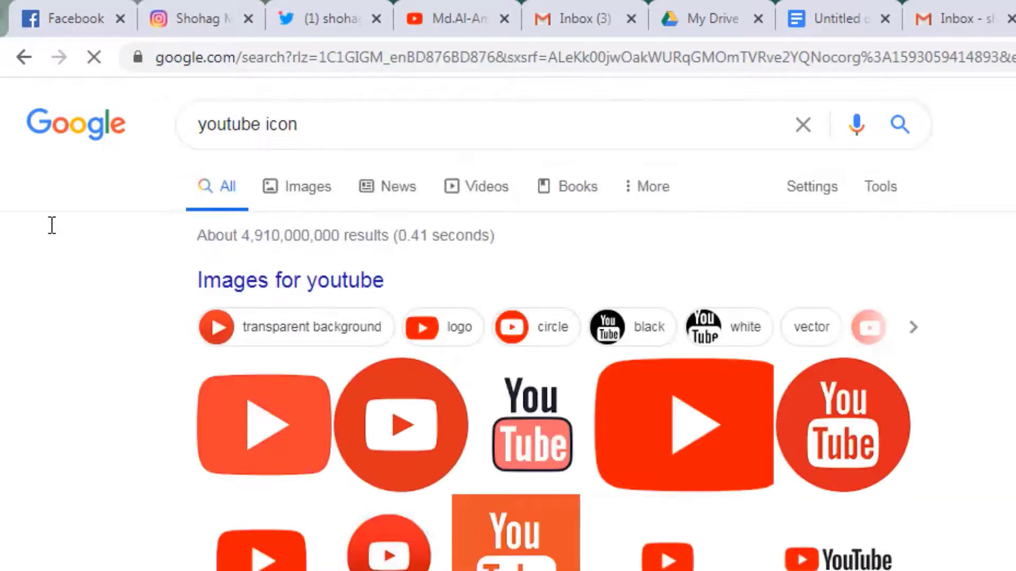
{"action": "left_click", "coordinate": [243, 447]}
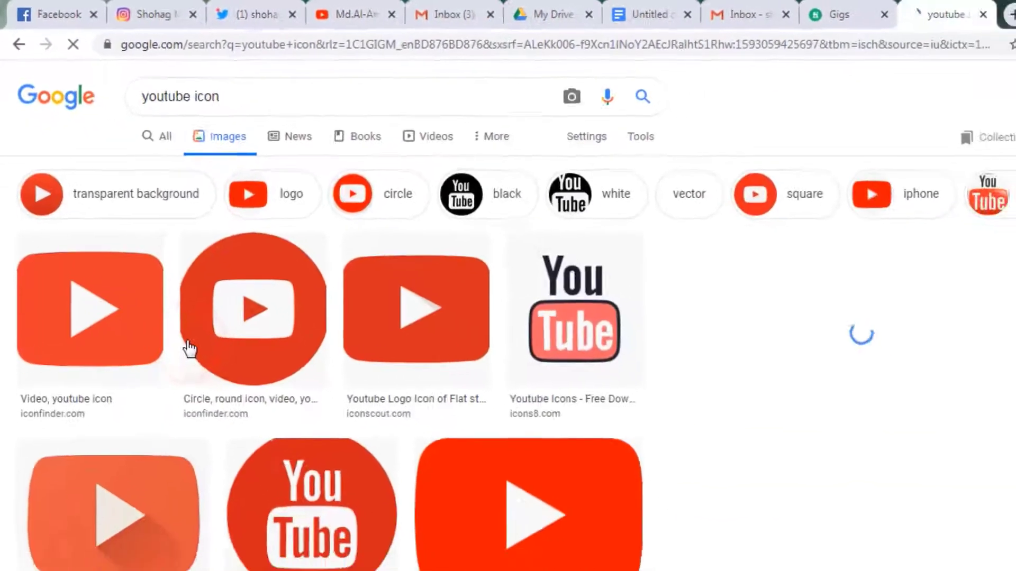
{"action": "left_click", "coordinate": [148, 339]}
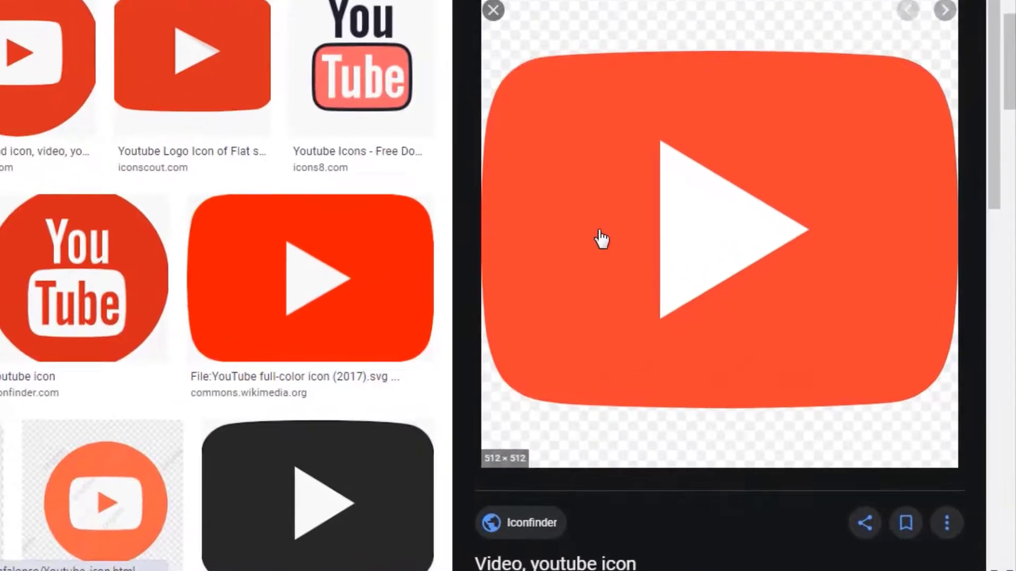
{"action": "right_click", "coordinate": [637, 249]}
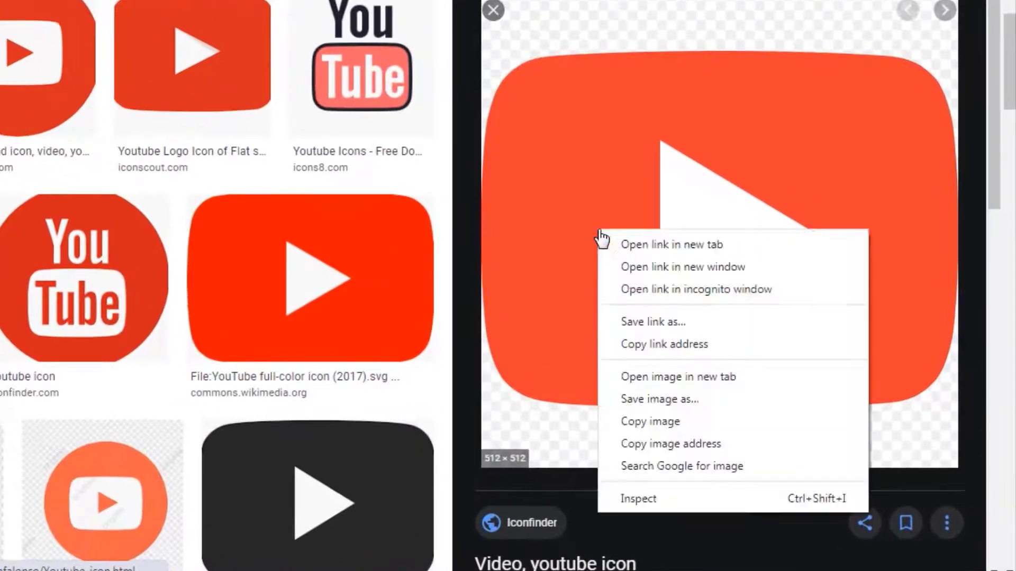
{"action": "left_click", "coordinate": [661, 401]}
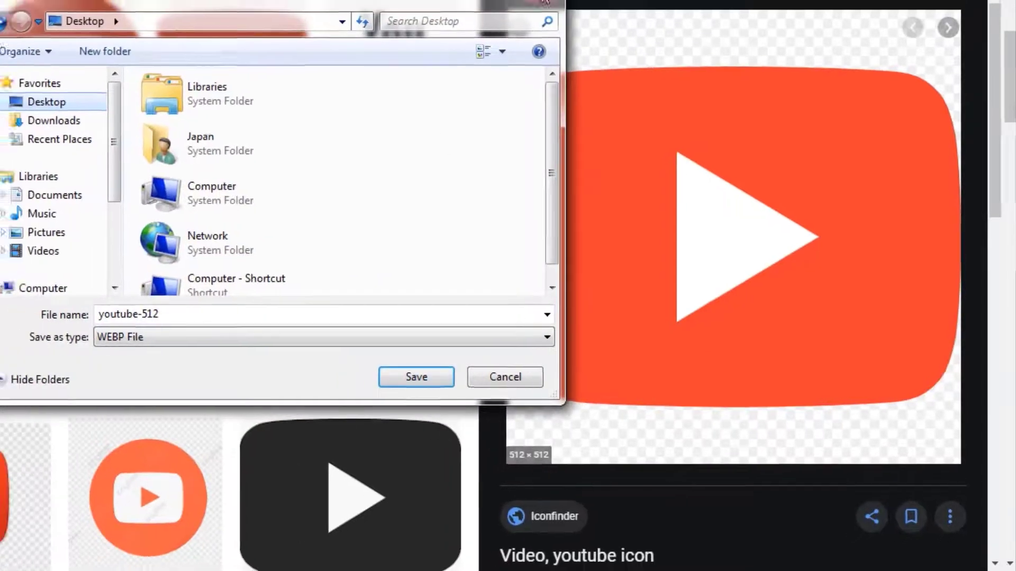
{"action": "left_click", "coordinate": [592, 29]}
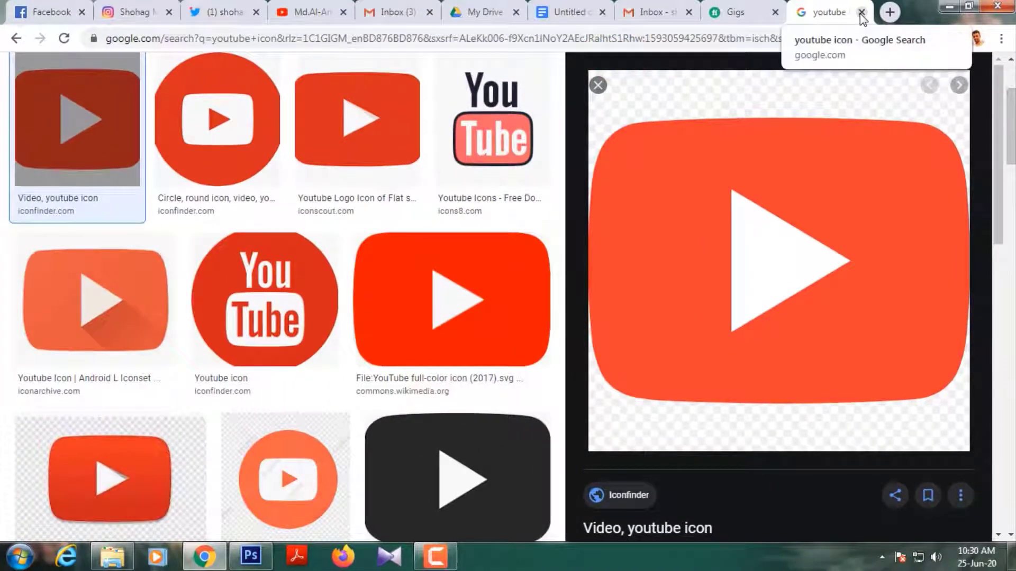
Step: Close the YouTube icon search tab and insert the Desktop image 1280px-YouTube_full-color_icon_(2017).svg on the empty line below the office address
{"action": "left_click", "coordinate": [861, 12]}
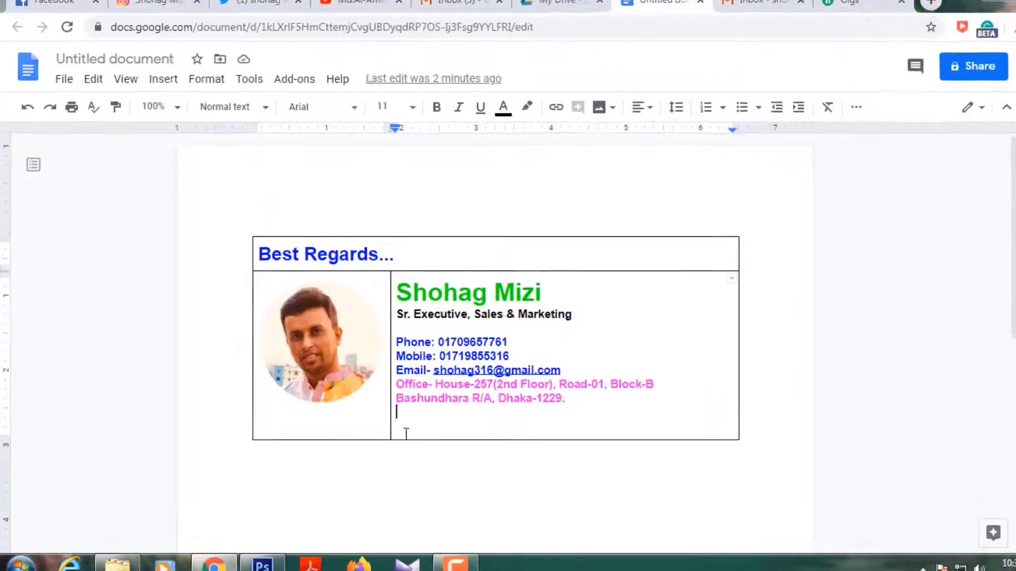
{"action": "left_click", "coordinate": [405, 414]}
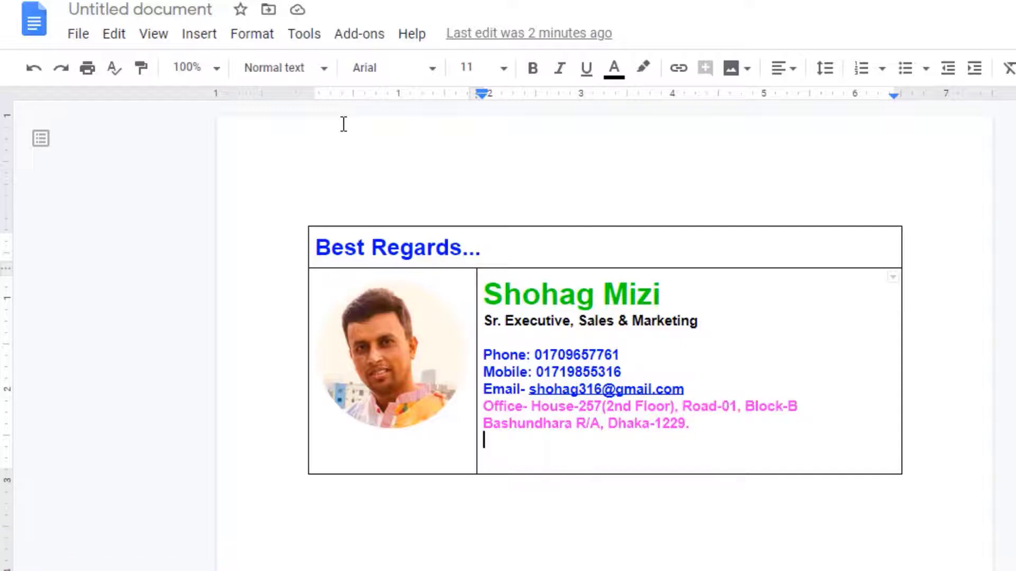
{"action": "left_click", "coordinate": [196, 35]}
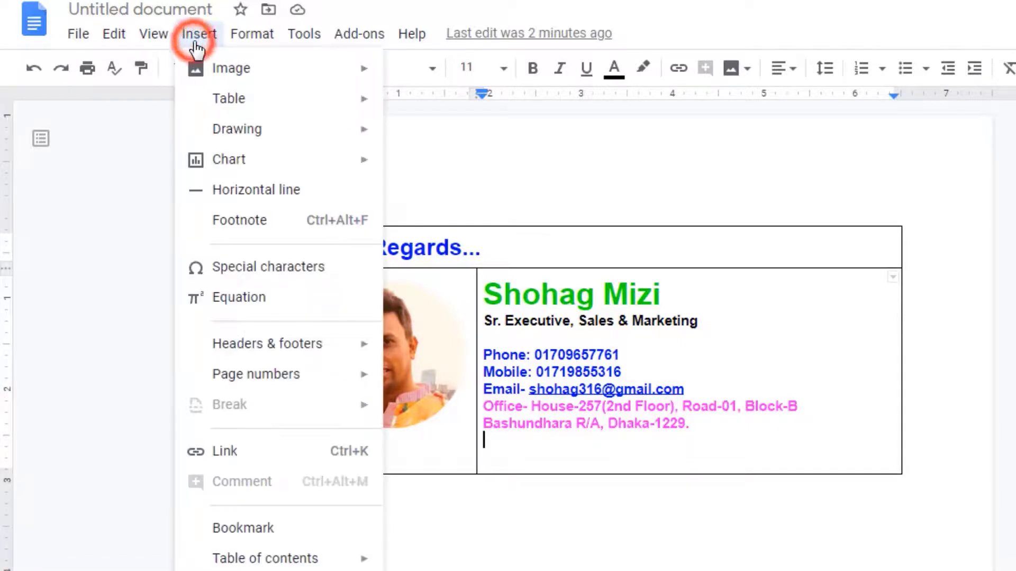
{"action": "left_click", "coordinate": [289, 74]}
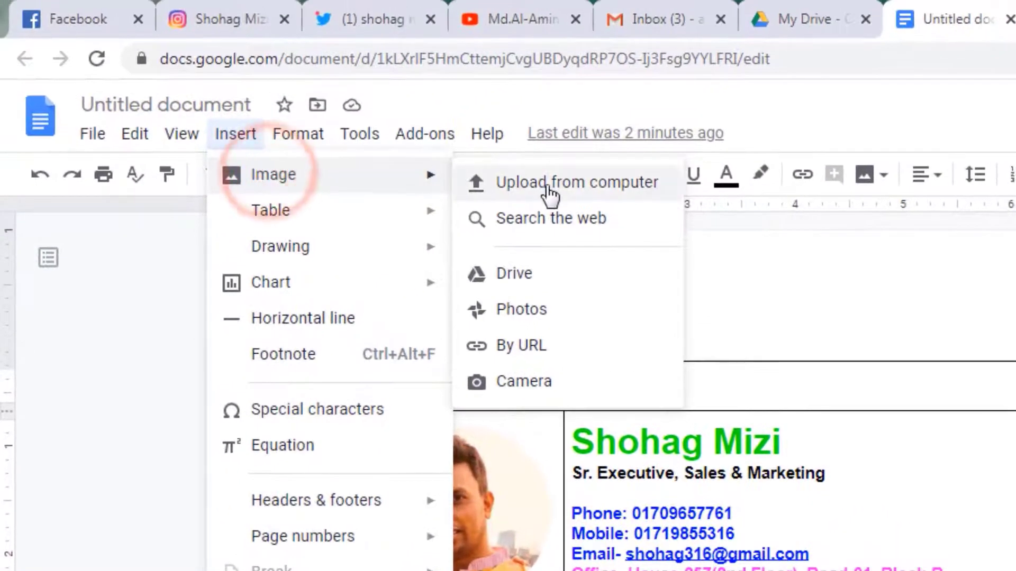
{"action": "left_click", "coordinate": [546, 184]}
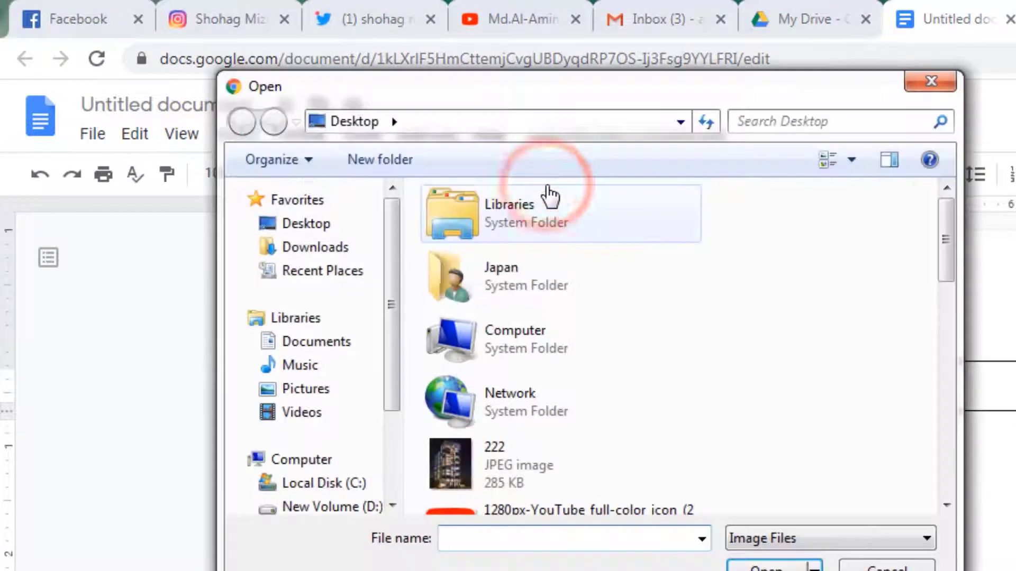
{"action": "left_click", "coordinate": [324, 226]}
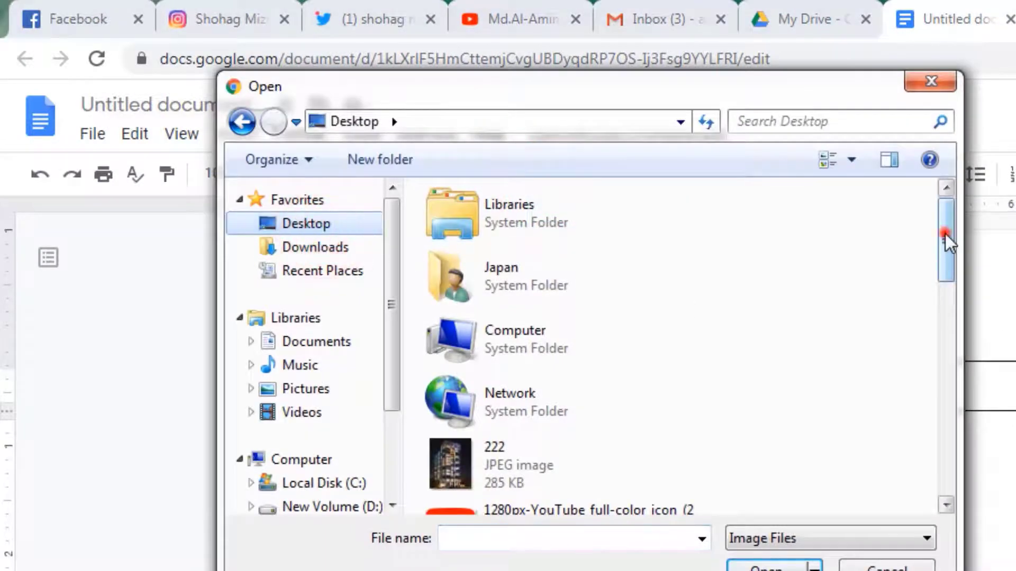
{"action": "left_click_drag", "start_coordinate": [946, 234], "coordinate": [945, 302]}
{"action": "left_click", "coordinate": [545, 288]}
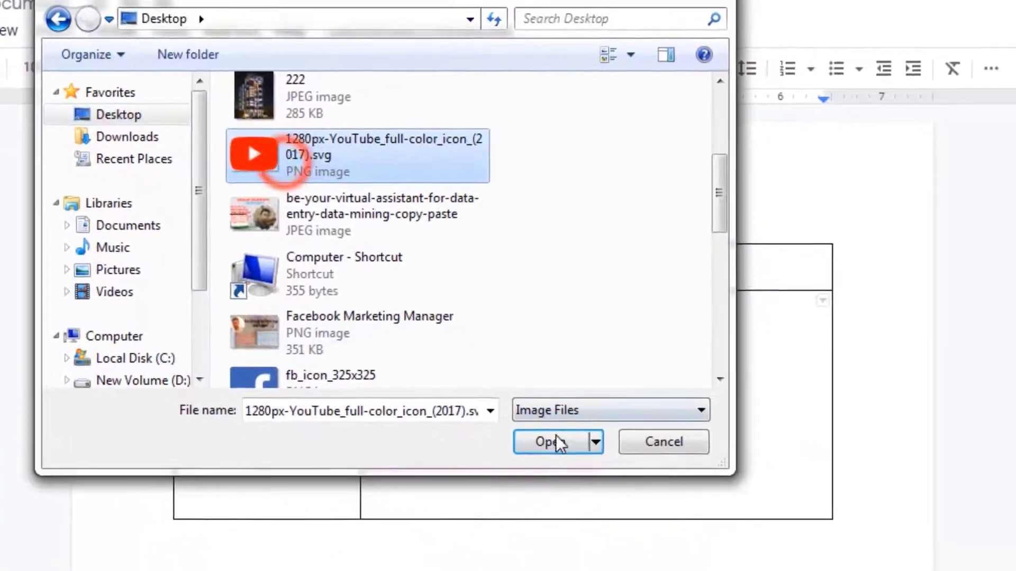
{"action": "left_click", "coordinate": [767, 568]}
Step: Shrink the YouTube image to a small icon about 0.5 inch wide and place the cursor right after it
{"action": "left_click", "coordinate": [523, 431]}
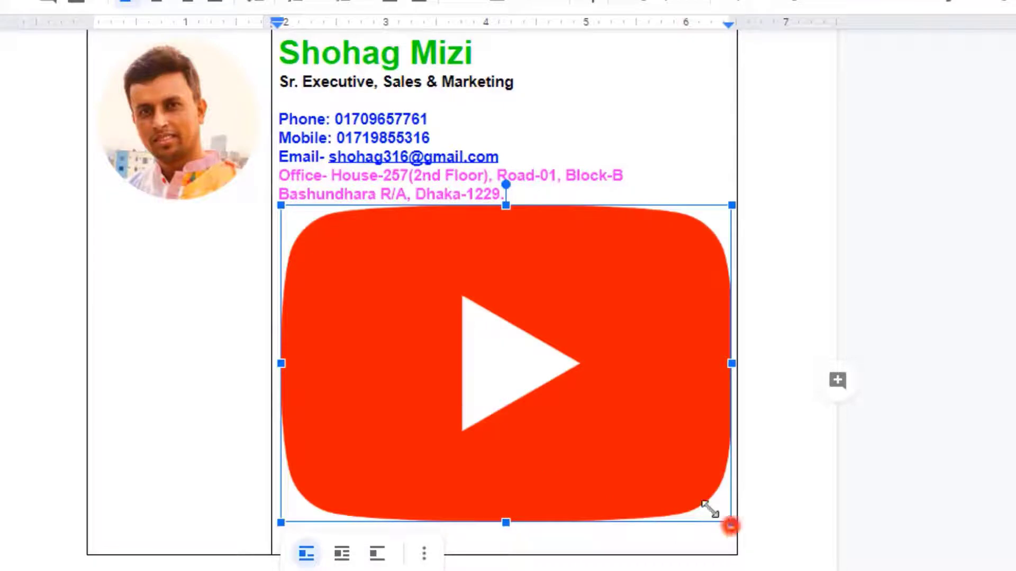
{"action": "left_click_drag", "start_coordinate": [730, 525], "coordinate": [339, 237]}
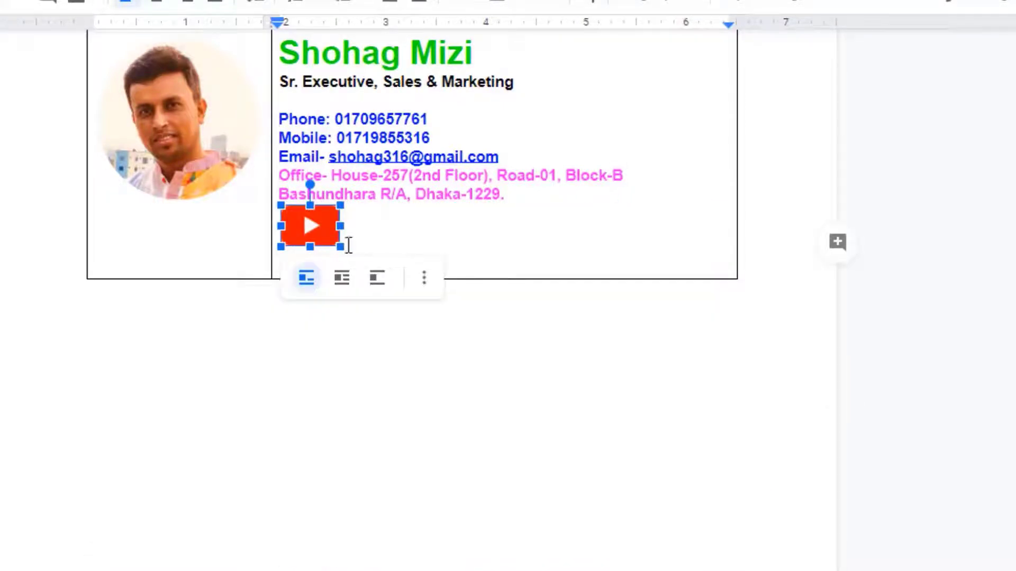
{"action": "left_click_drag", "start_coordinate": [341, 247], "coordinate": [334, 240]}
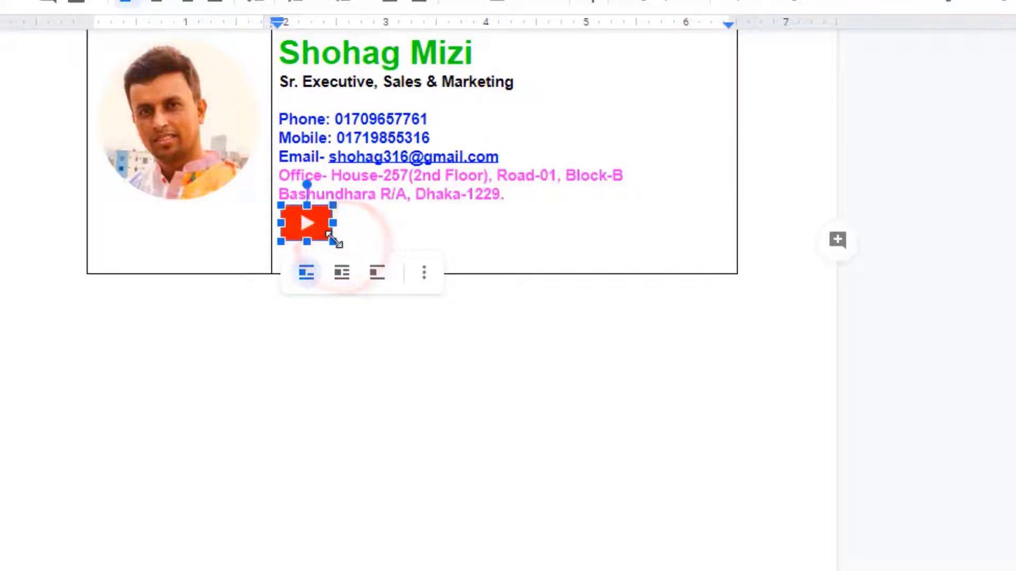
{"action": "left_click", "coordinate": [361, 218]}
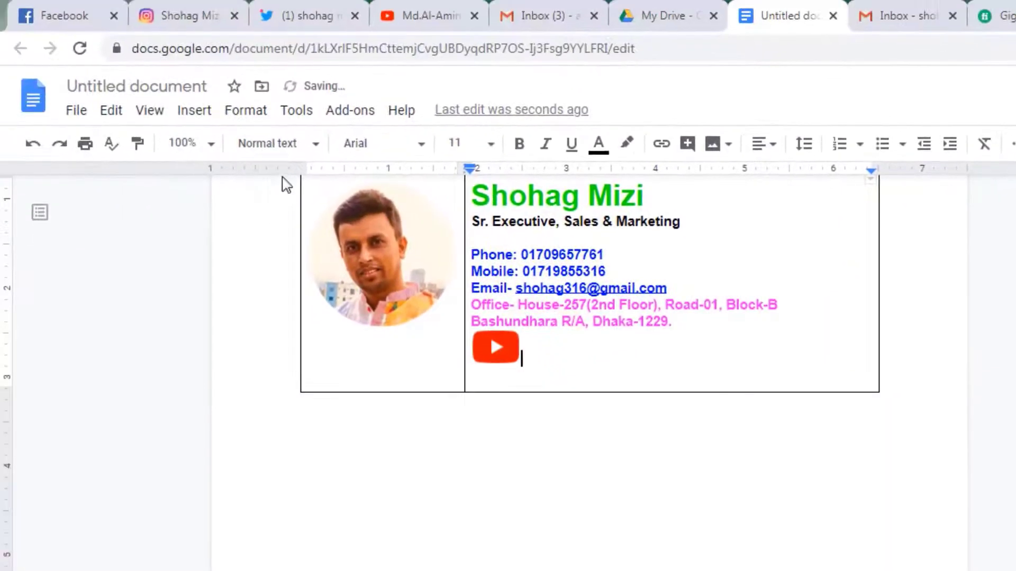
Step: Insert the Facebook icon image fb_icon_325x325 from the Desktop after the YouTube icon
{"action": "left_click", "coordinate": [204, 111]}
{"action": "mouse_move", "coordinate": [211, 152]}
{"action": "left_click", "coordinate": [456, 155]}
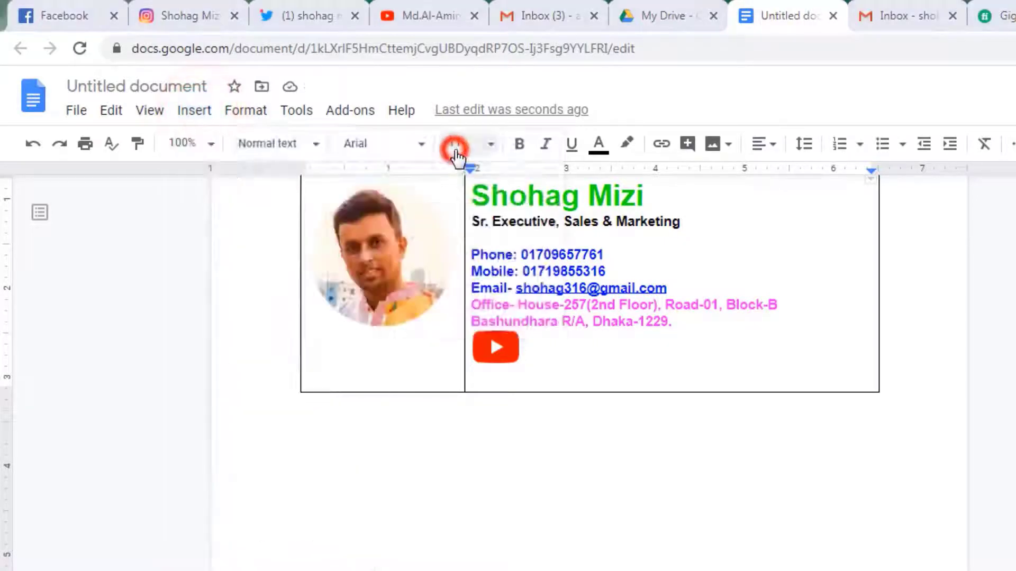
{"action": "left_click", "coordinate": [249, 184]}
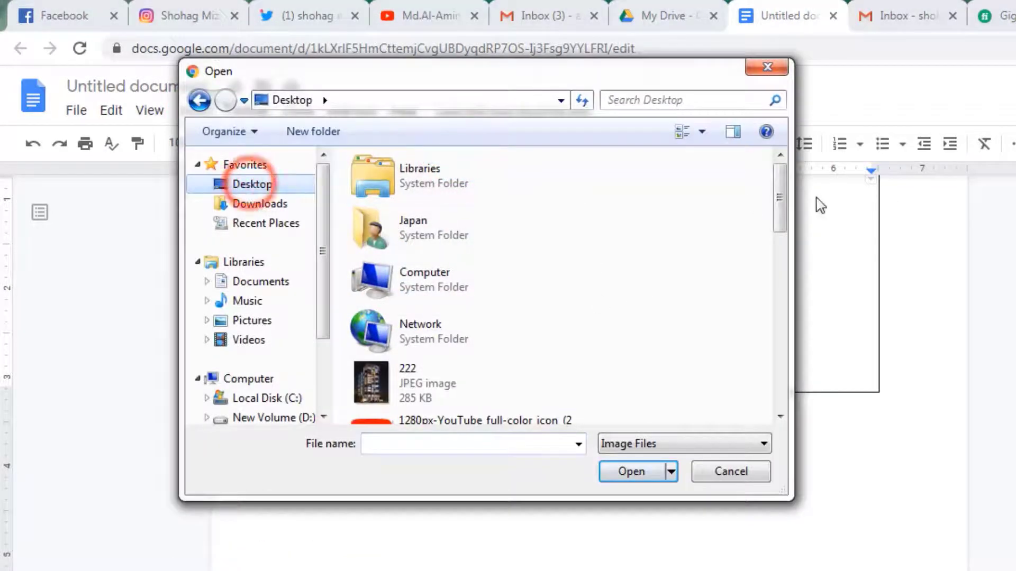
{"action": "left_click_drag", "start_coordinate": [779, 199], "coordinate": [729, 306]}
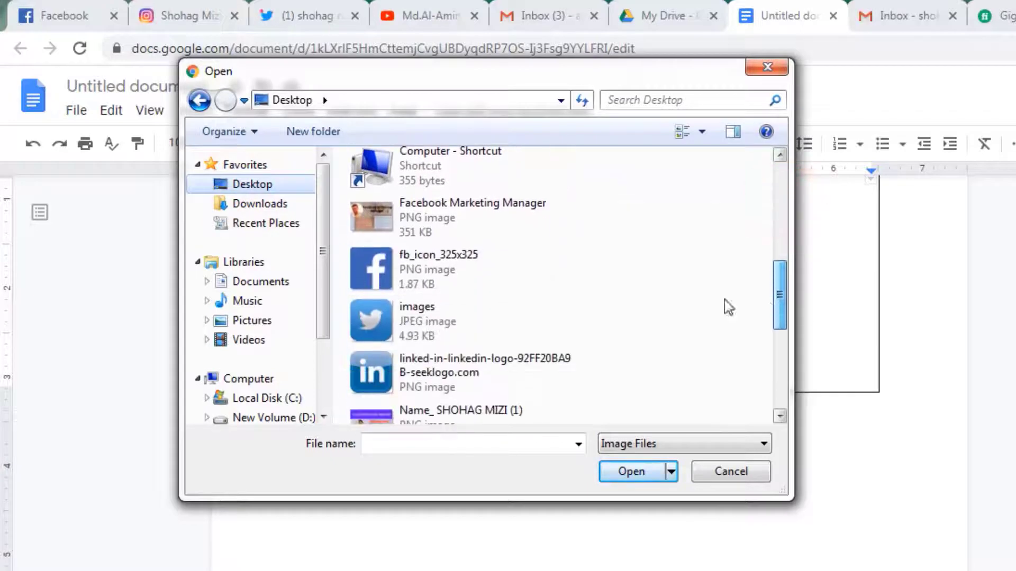
{"action": "left_click", "coordinate": [440, 264]}
{"action": "left_click", "coordinate": [631, 469]}
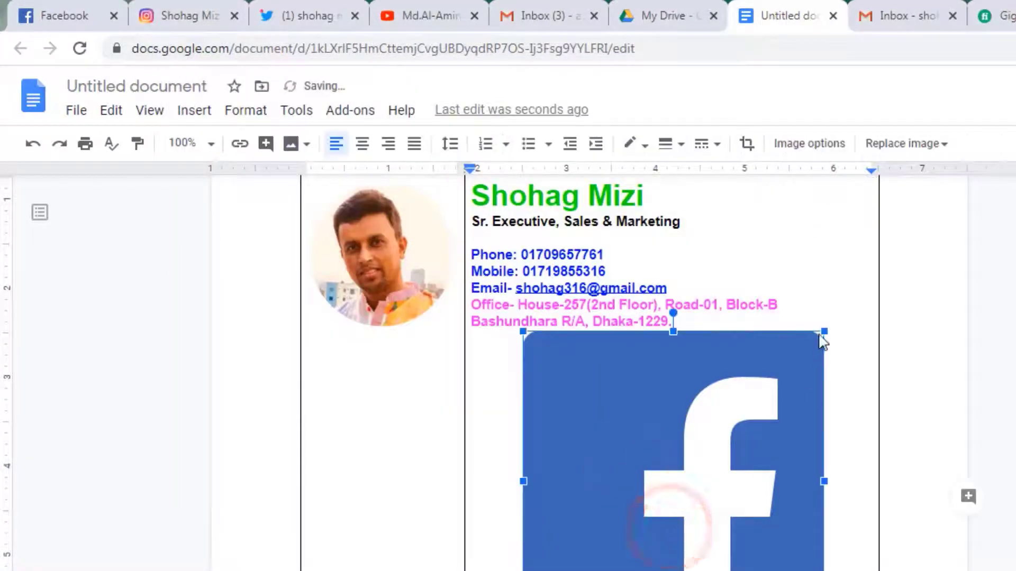
Step: Shrink the Facebook image to the height of the YouTube icon and place the cursor after it
{"action": "left_click_drag", "start_coordinate": [820, 330], "coordinate": [568, 554]}
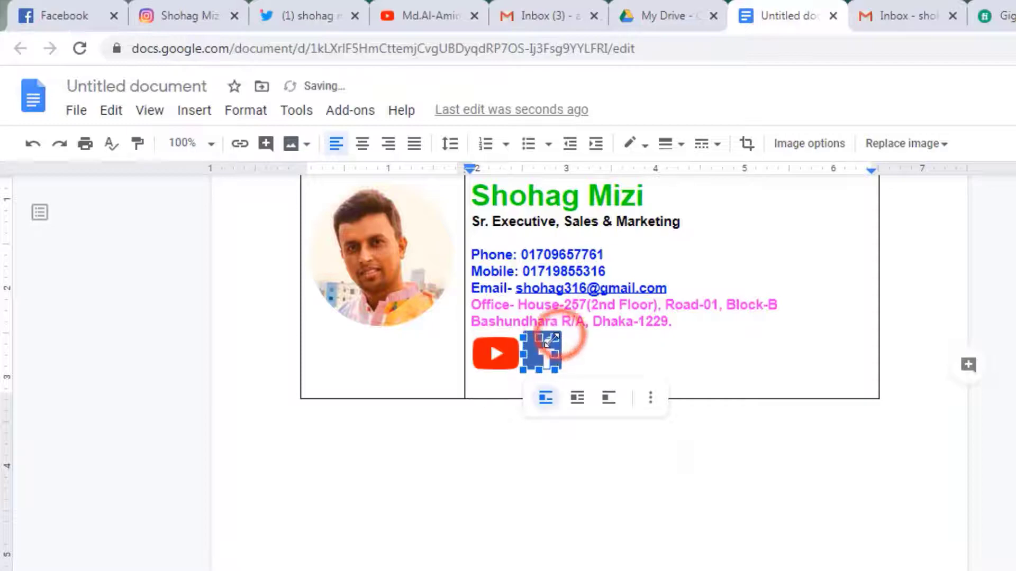
{"action": "left_click_drag", "start_coordinate": [550, 340], "coordinate": [551, 341]}
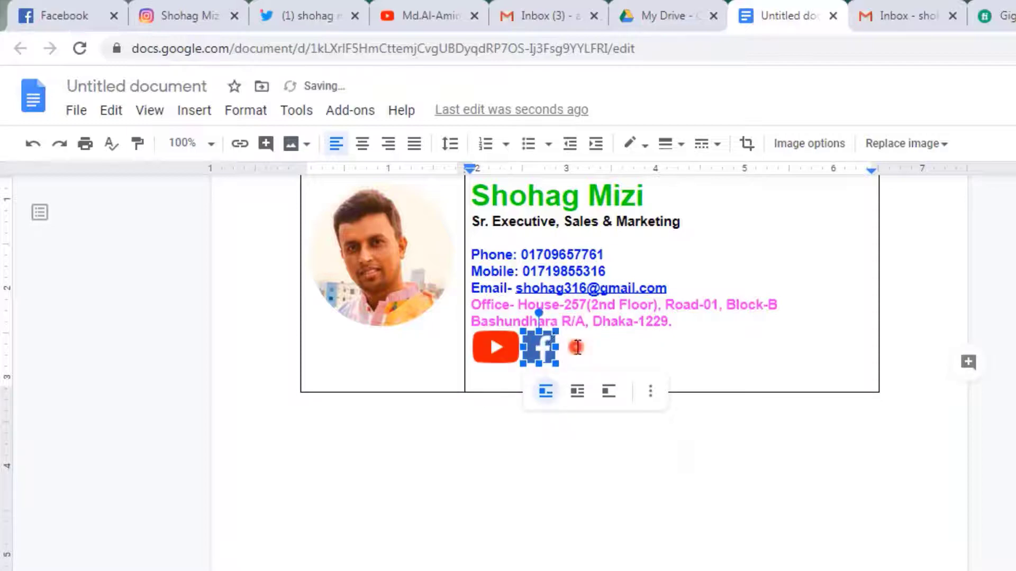
{"action": "left_click", "coordinate": [577, 347]}
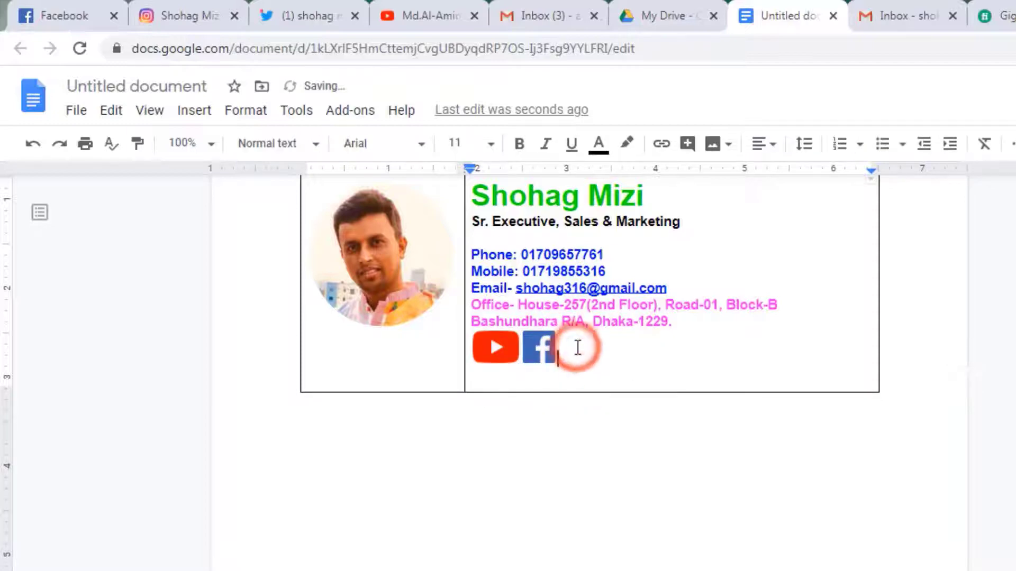
Step: Insert the Twitter icon image named "images" from the Desktop after the Facebook icon
{"action": "left_click", "coordinate": [206, 111]}
{"action": "mouse_move", "coordinate": [290, 151]}
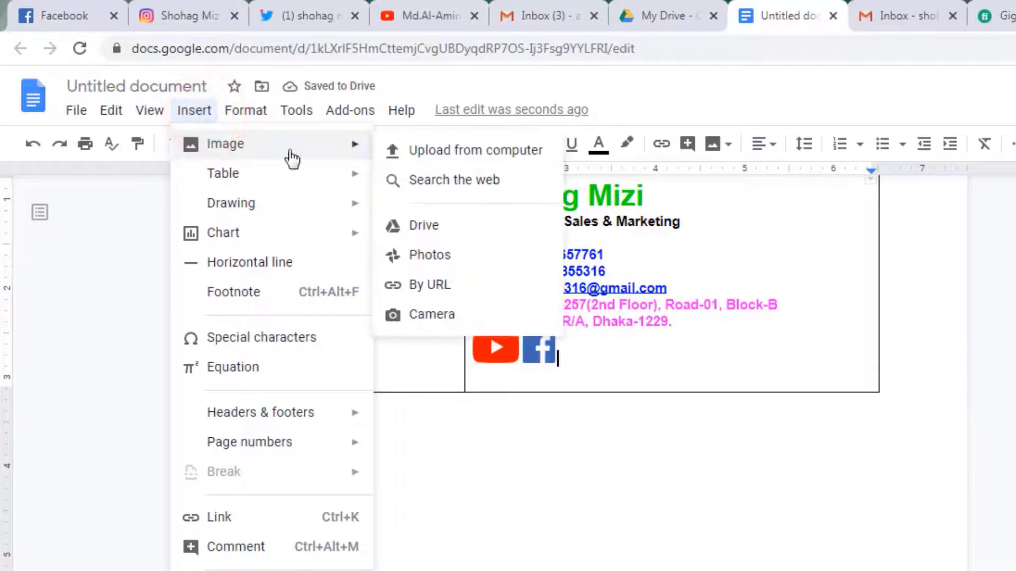
{"action": "left_click", "coordinate": [424, 154]}
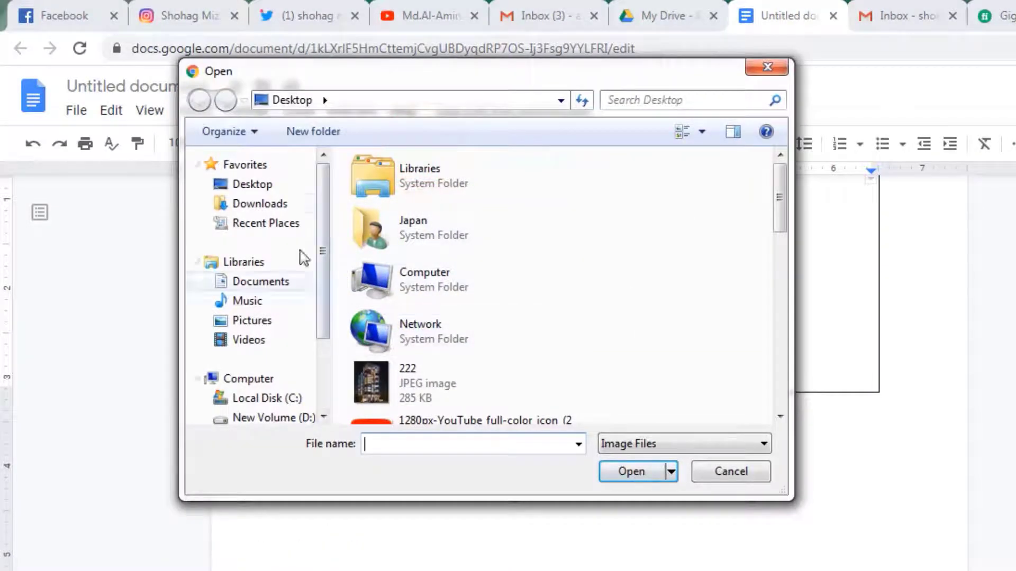
{"action": "left_click", "coordinate": [249, 184]}
{"action": "left_click_drag", "start_coordinate": [777, 186], "coordinate": [768, 290]}
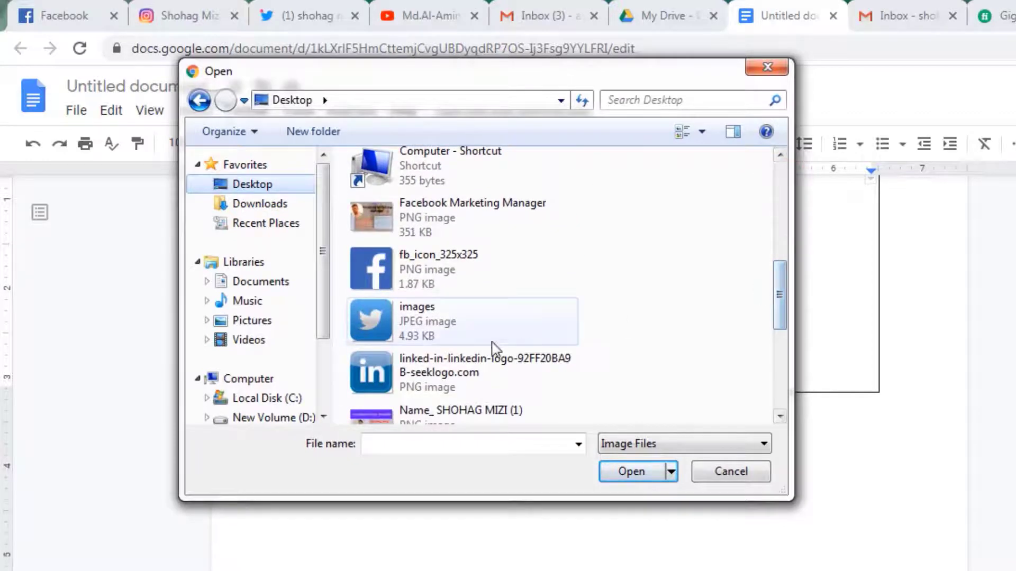
{"action": "left_click", "coordinate": [421, 324]}
{"action": "left_click", "coordinate": [623, 477]}
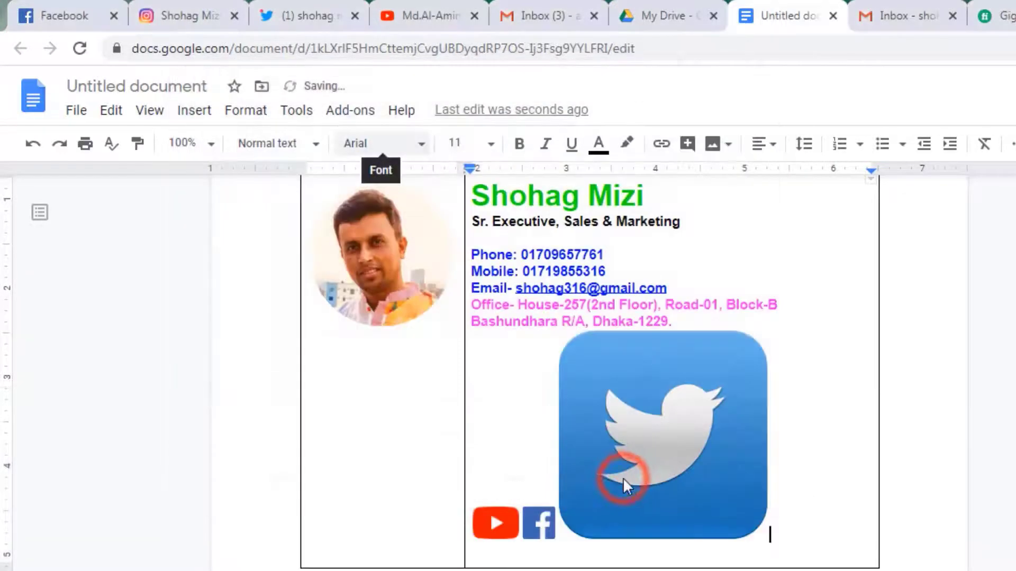
Step: Shrink the Twitter image to about the same size as the Facebook icon and place the cursor after it
{"action": "left_click", "coordinate": [710, 370]}
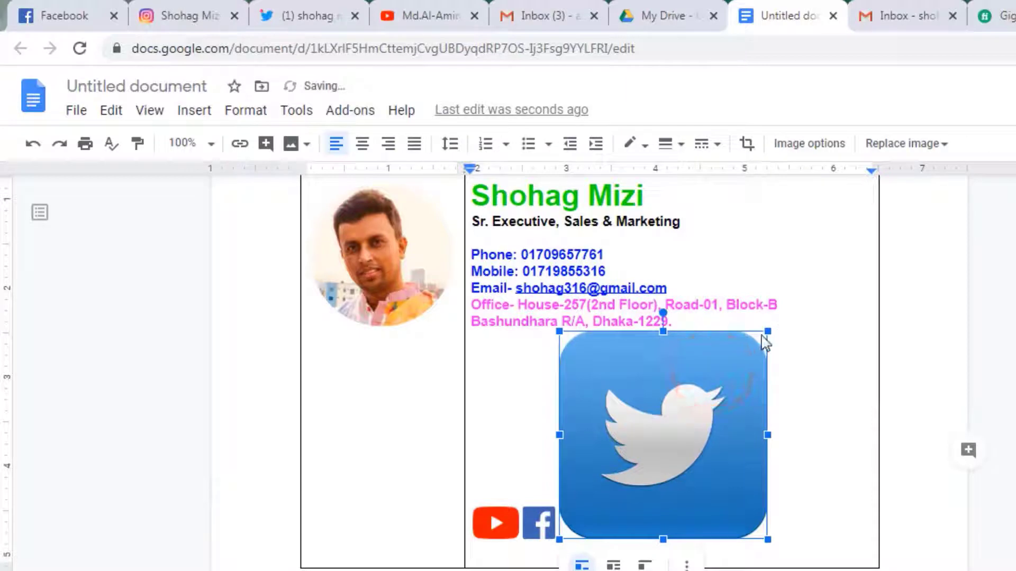
{"action": "left_click_drag", "start_coordinate": [764, 331], "coordinate": [597, 536]}
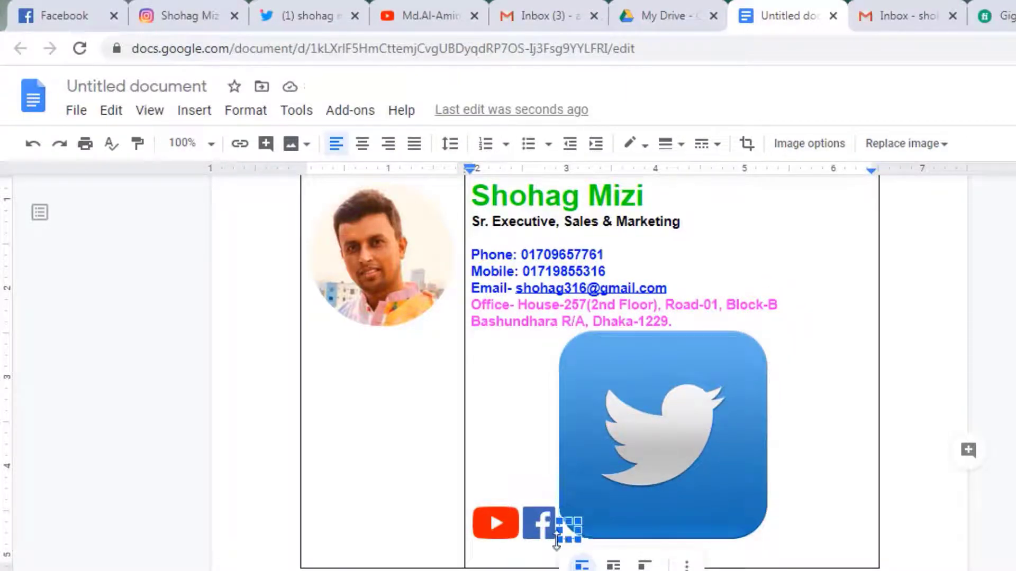
{"action": "left_click_drag", "start_coordinate": [586, 515], "coordinate": [586, 515]}
{"action": "left_click", "coordinate": [605, 342]}
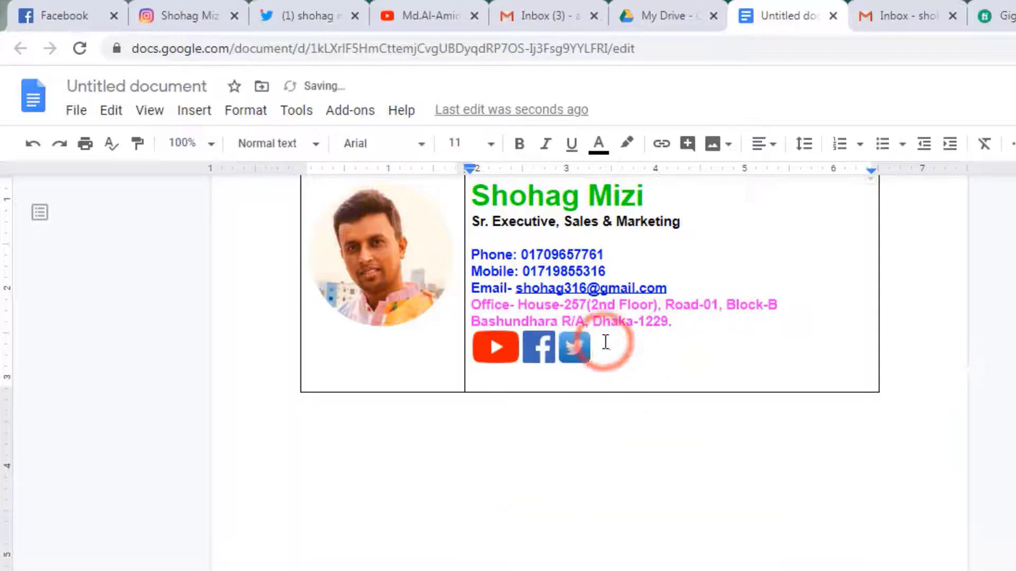
{"action": "left_click", "coordinate": [576, 350]}
{"action": "left_click_drag", "start_coordinate": [587, 332], "coordinate": [589, 328]}
{"action": "left_click", "coordinate": [606, 343]}
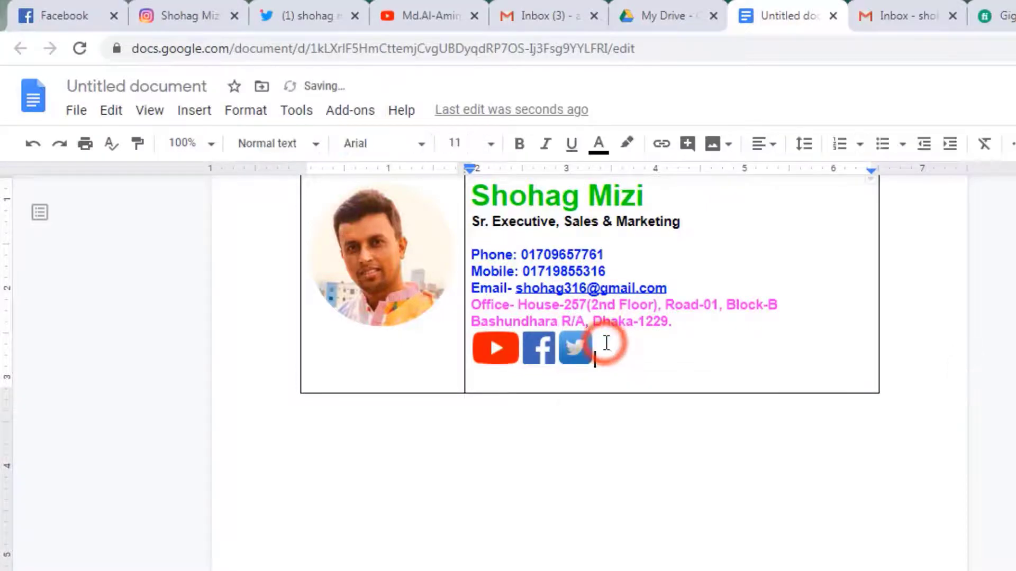
Step: Insert the Instagram icon image from the Desktop after the Twitter icon
{"action": "left_click", "coordinate": [196, 111]}
{"action": "left_click", "coordinate": [253, 152]}
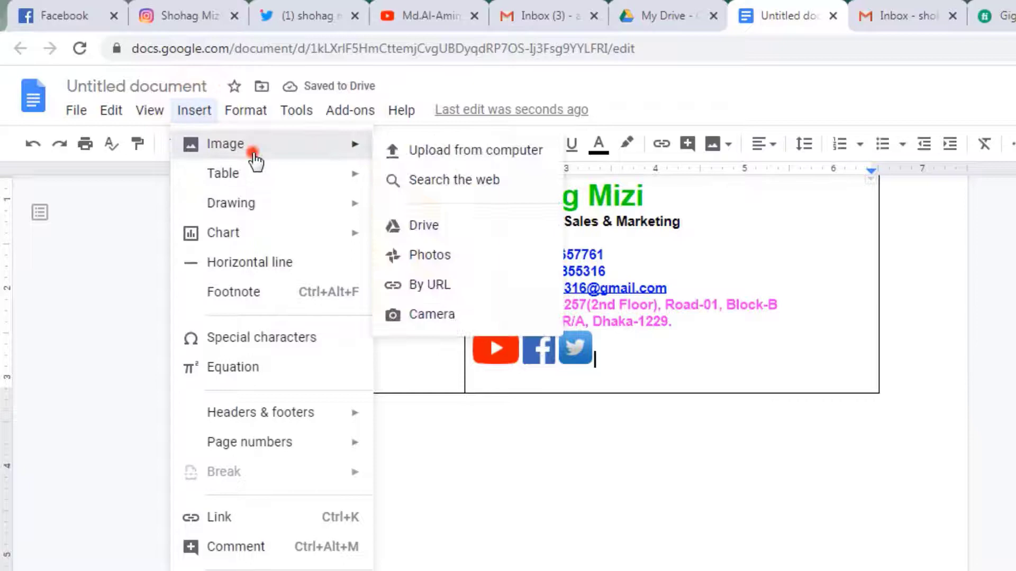
{"action": "left_click", "coordinate": [410, 152]}
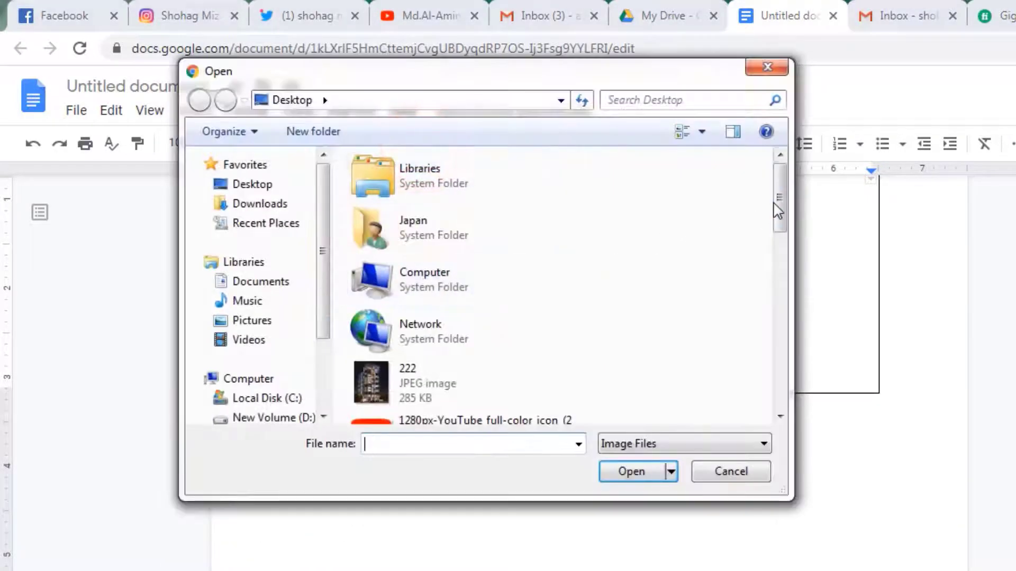
{"action": "left_click_drag", "start_coordinate": [777, 211], "coordinate": [779, 360]}
{"action": "left_click", "coordinate": [408, 311]}
{"action": "left_click", "coordinate": [637, 472]}
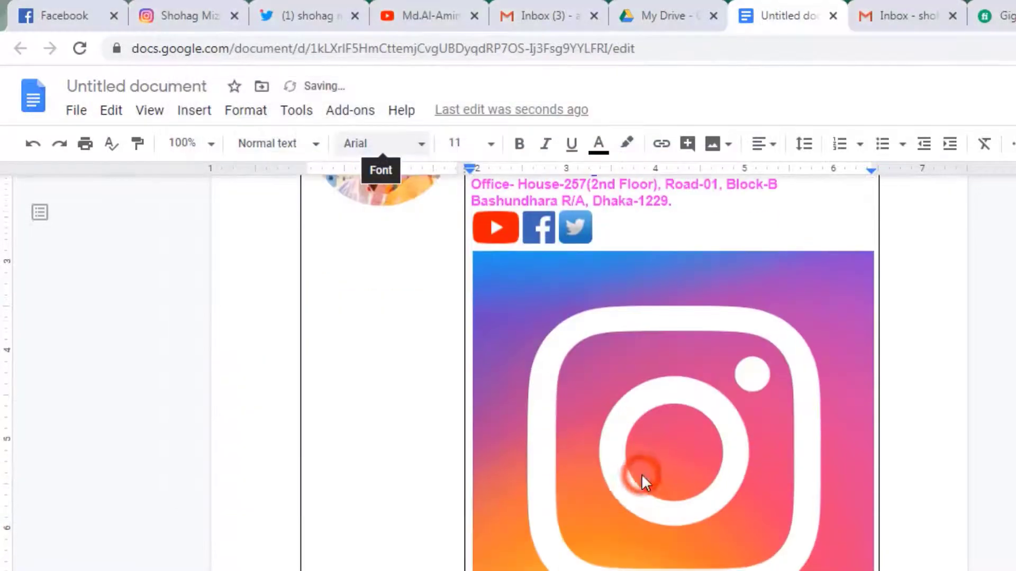
Step: Shrink the Instagram image to about the size of the Twitter icon so it sits on the same line
{"action": "left_click", "coordinate": [661, 476]}
{"action": "left_click_drag", "start_coordinate": [472, 570], "coordinate": [735, 342]}
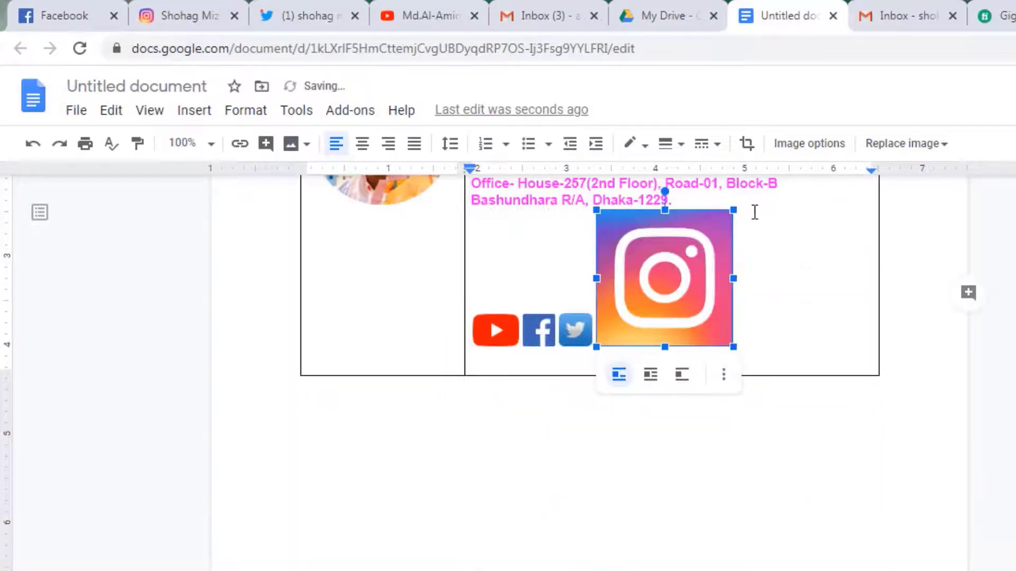
{"action": "left_click_drag", "start_coordinate": [731, 210], "coordinate": [641, 348]}
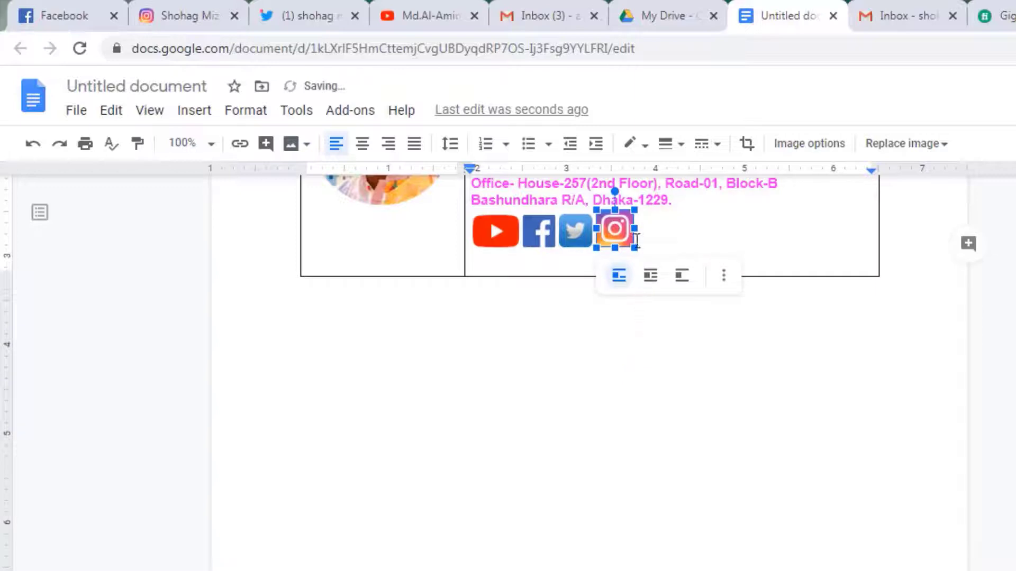
{"action": "left_click_drag", "start_coordinate": [629, 208], "coordinate": [625, 211]}
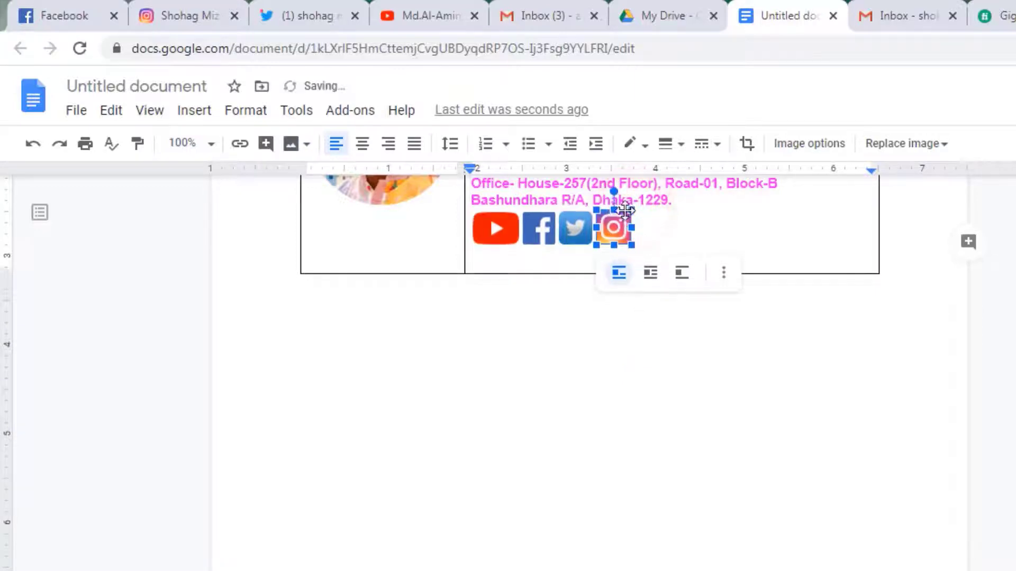
Step: Shrink the Instagram image slightly to match the other icons and place the cursor after it
{"action": "left_click", "coordinate": [656, 226]}
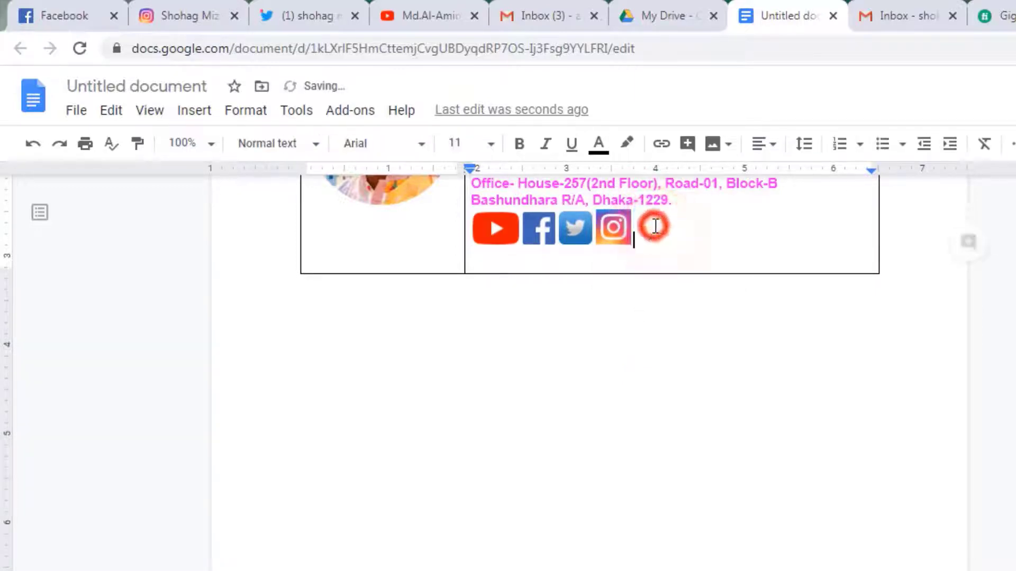
{"action": "left_click", "coordinate": [626, 227]}
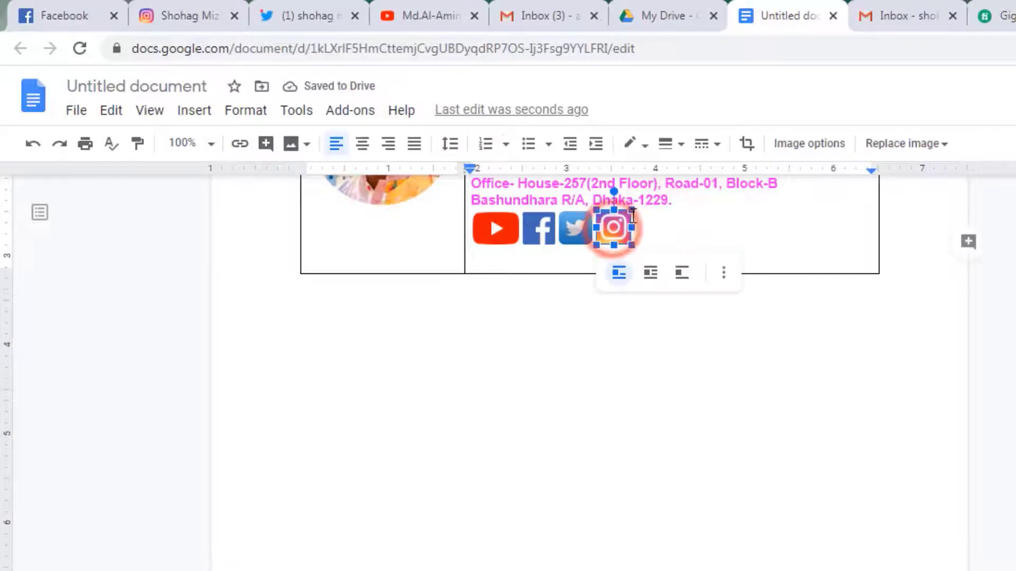
{"action": "left_click_drag", "start_coordinate": [632, 208], "coordinate": [630, 211]}
{"action": "left_click", "coordinate": [648, 231]}
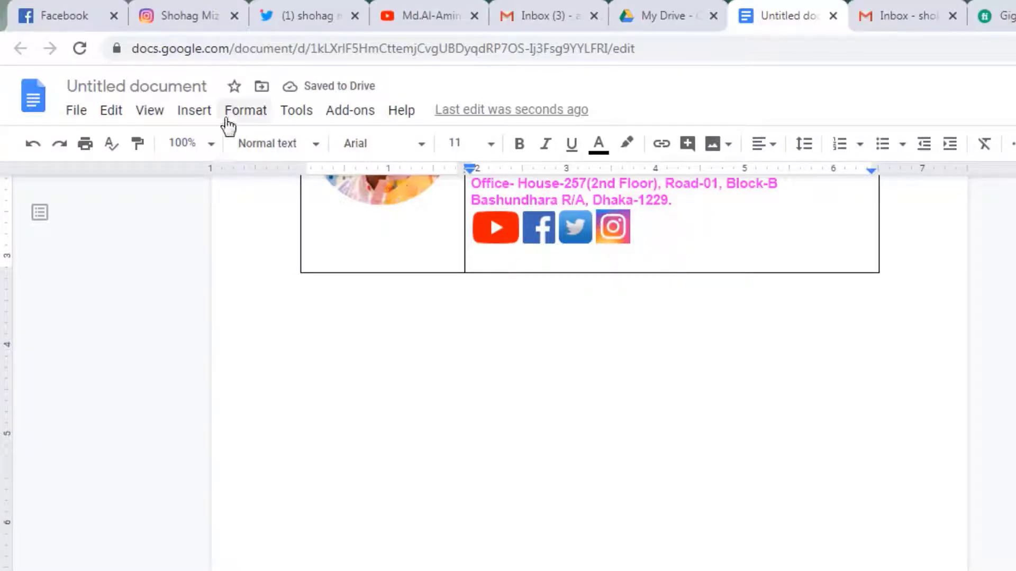
Step: Insert the LinkedIn icon image "linked-in-linkedin-logo-92FF20BA9B-seeklogo.com" from the Desktop after the Instagram icon
{"action": "left_click", "coordinate": [201, 111]}
{"action": "left_click", "coordinate": [219, 142]}
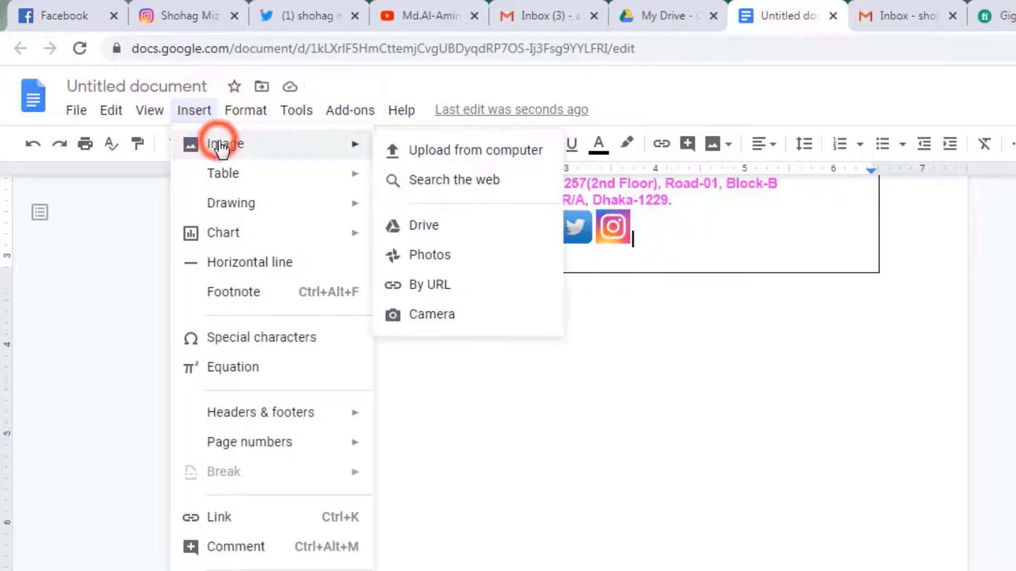
{"action": "left_click", "coordinate": [434, 151]}
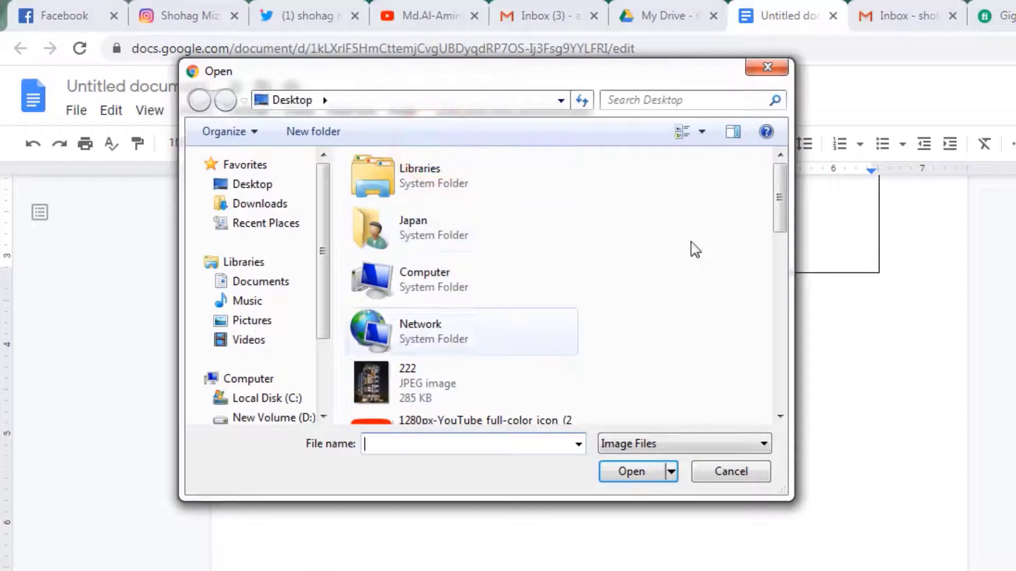
{"action": "left_click_drag", "start_coordinate": [778, 211], "coordinate": [779, 312]}
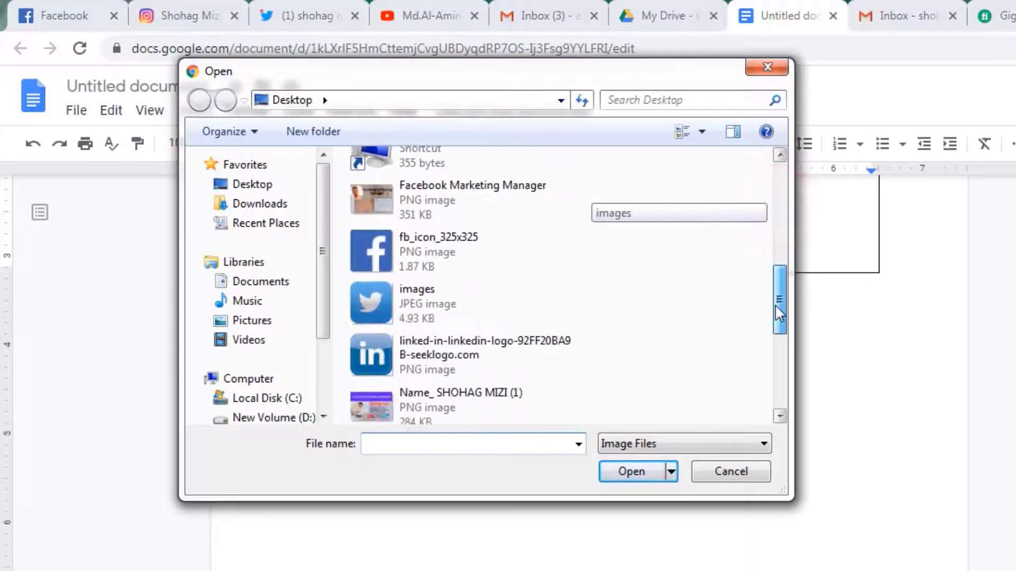
{"action": "left_click", "coordinate": [447, 349]}
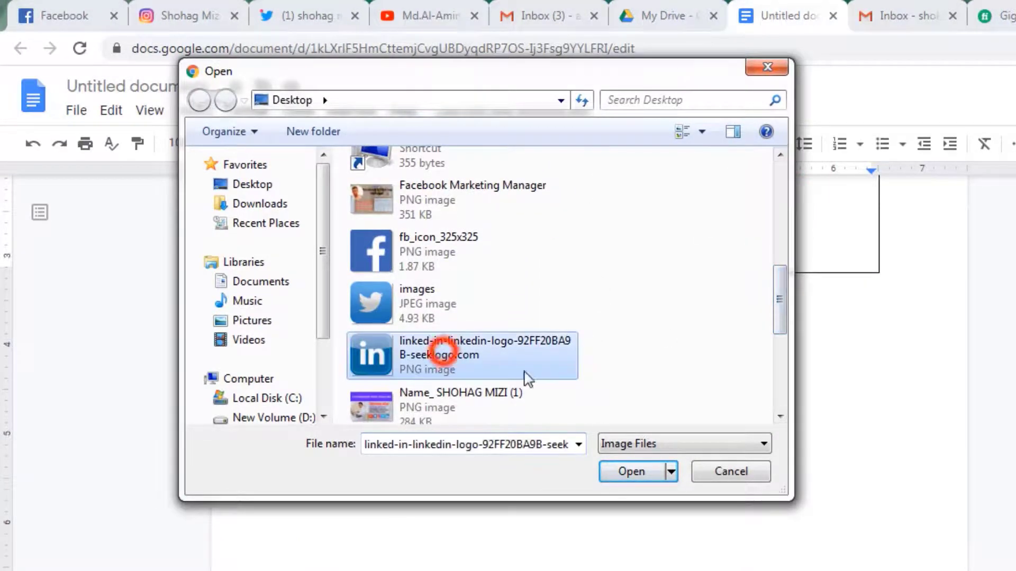
{"action": "left_click", "coordinate": [642, 472]}
{"action": "left_click", "coordinate": [624, 417]}
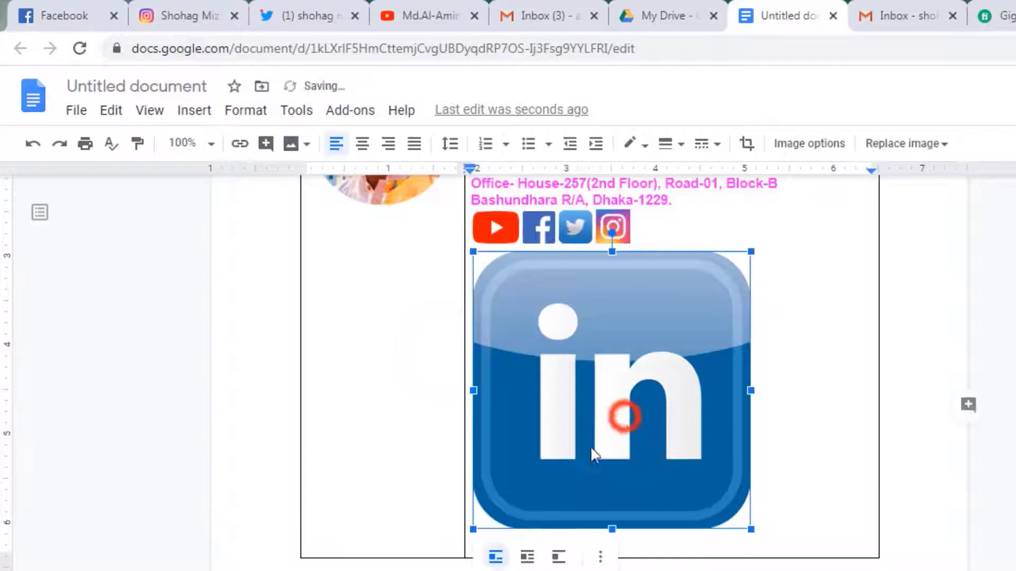
Step: Shrink the LinkedIn image to about the size of the Instagram icon so it sits on the same line
{"action": "left_click_drag", "start_coordinate": [486, 515], "coordinate": [648, 316]}
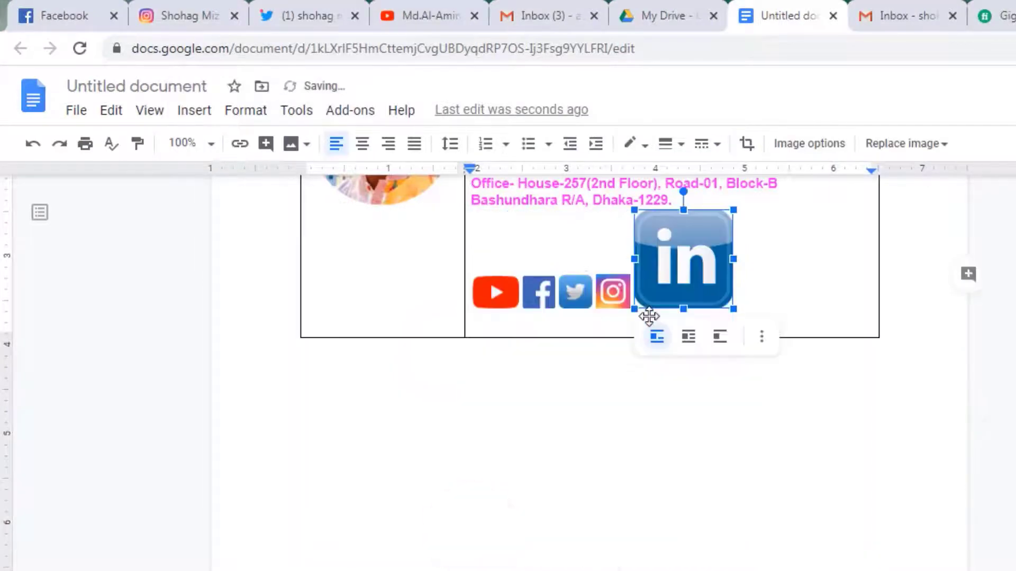
{"action": "left_click_drag", "start_coordinate": [733, 211], "coordinate": [665, 288]}
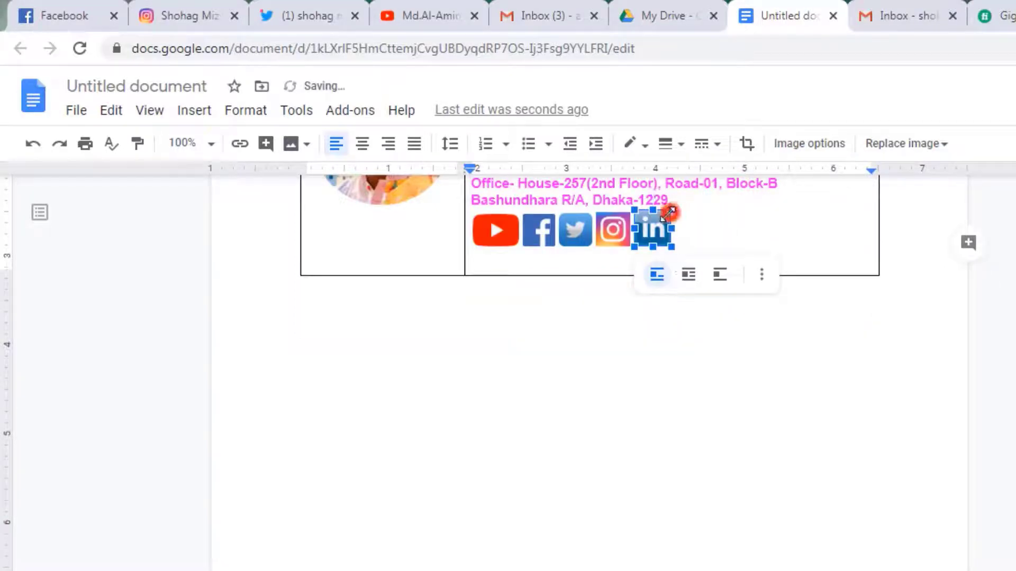
{"action": "left_click_drag", "start_coordinate": [668, 214], "coordinate": [667, 211]}
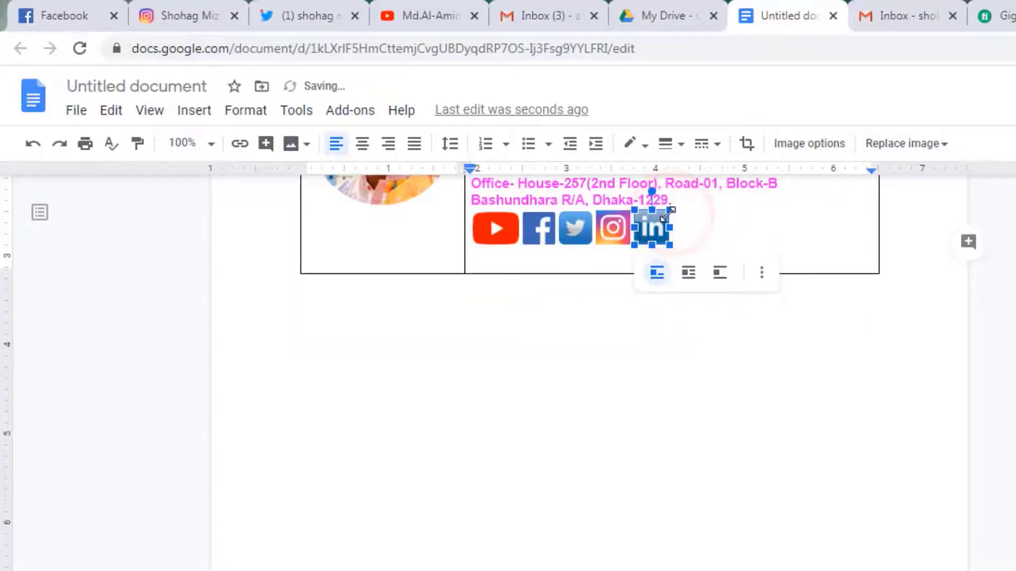
{"action": "left_click", "coordinate": [693, 223]}
Step: Narrow the table's contact details column and join the two office address lines with a comma and space
{"action": "scroll", "coordinate": [704, 261], "scroll_direction": "up", "scroll_amount": 3}
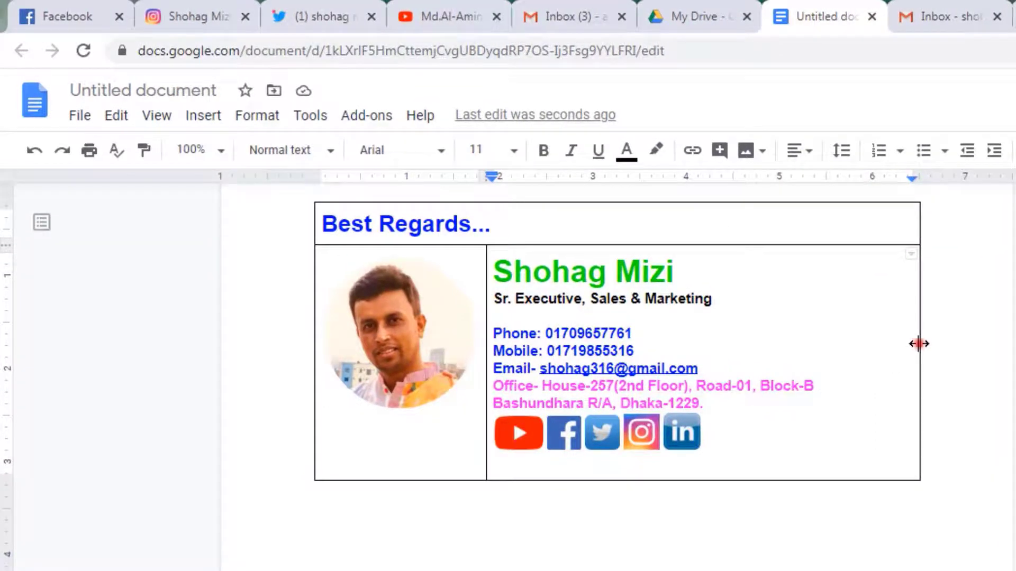
{"action": "left_click_drag", "start_coordinate": [918, 344], "coordinate": [809, 344]}
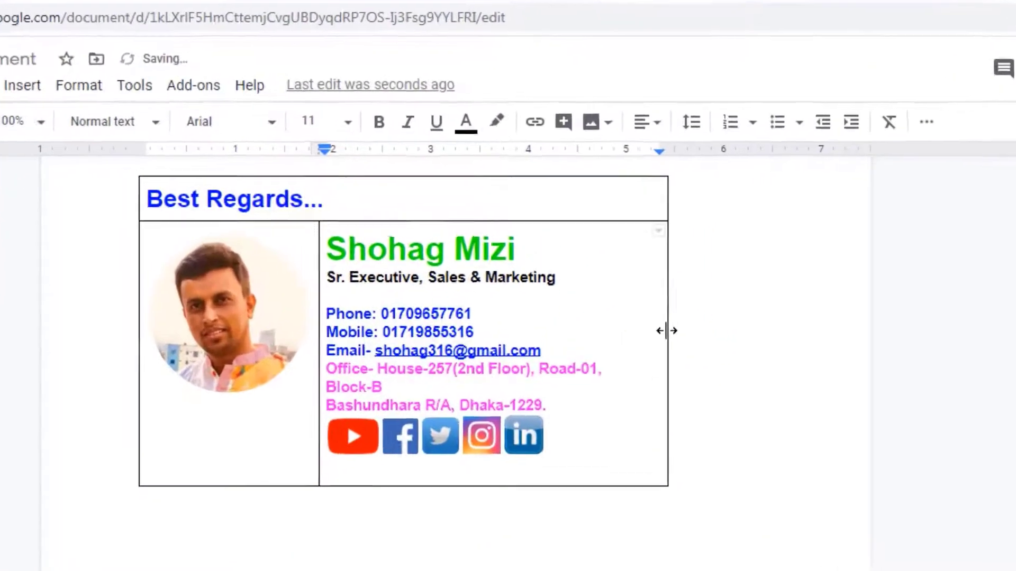
{"action": "left_click", "coordinate": [313, 430]}
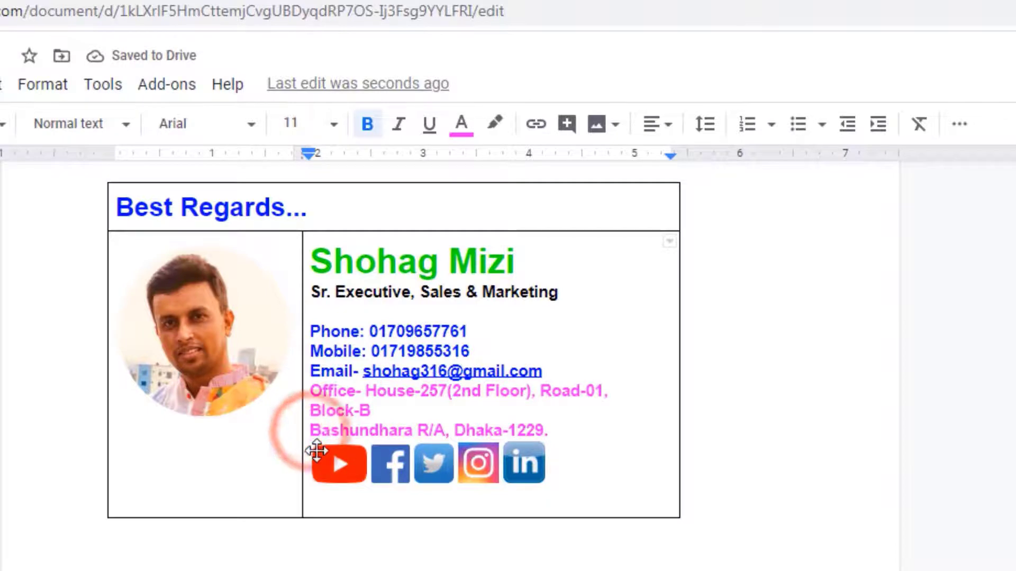
{"action": "key", "text": "BackSpace"}
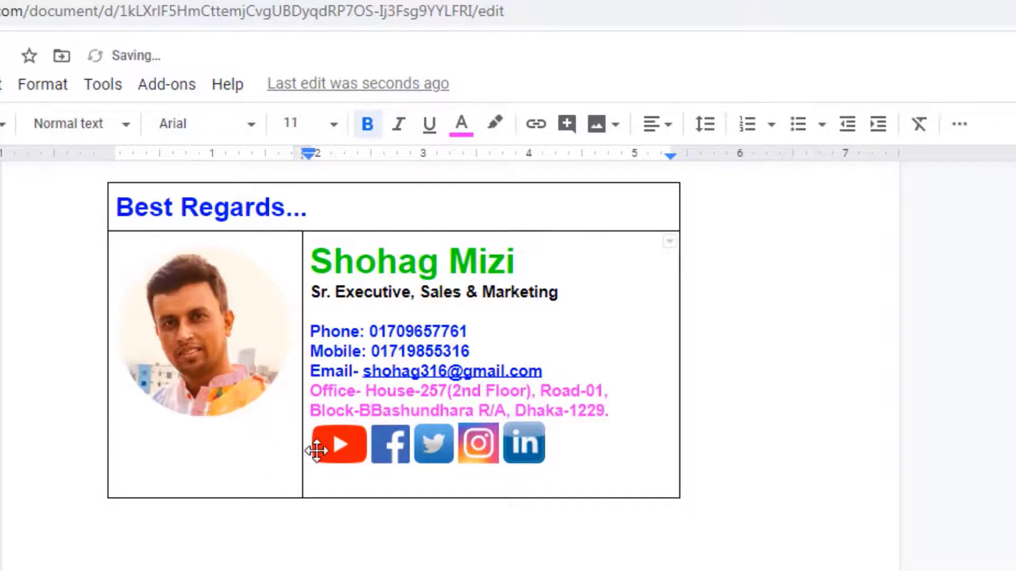
{"action": "type", "text": ","}
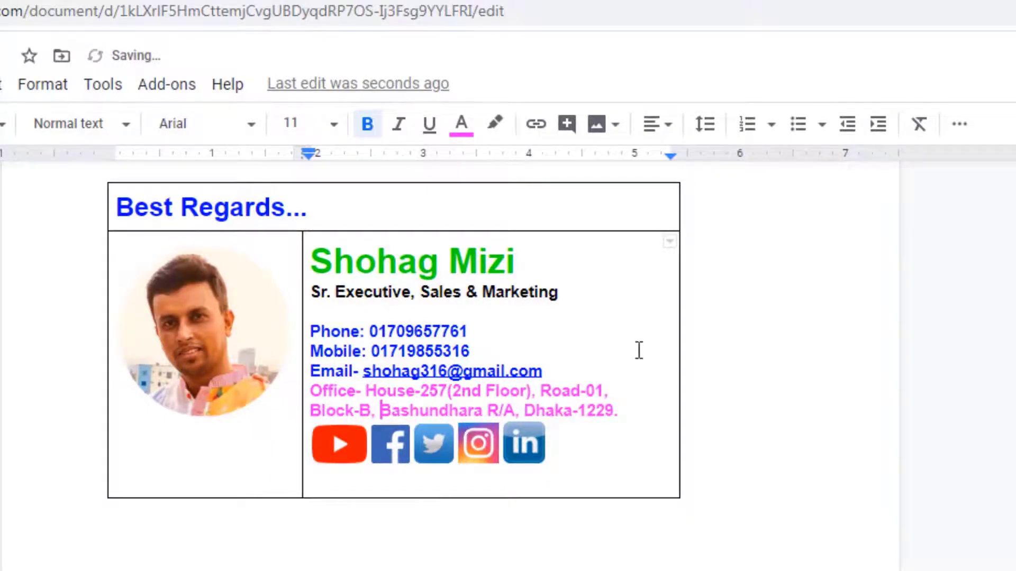
{"action": "left_click_drag", "start_coordinate": [676, 348], "coordinate": [629, 356]}
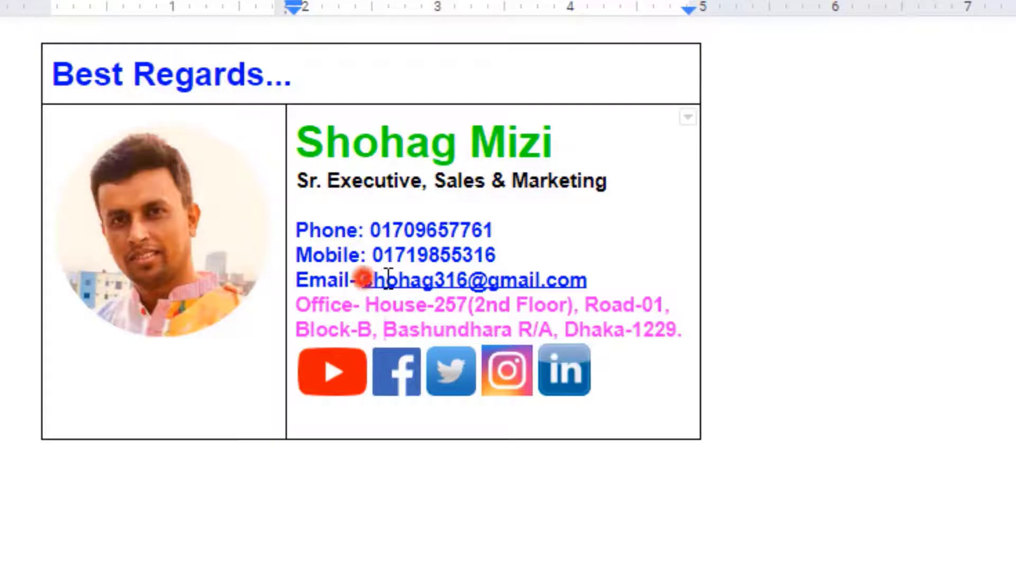
Step: Apply a link to the email address in the contact details and check its link preview
{"action": "left_click_drag", "start_coordinate": [388, 278], "coordinate": [589, 277]}
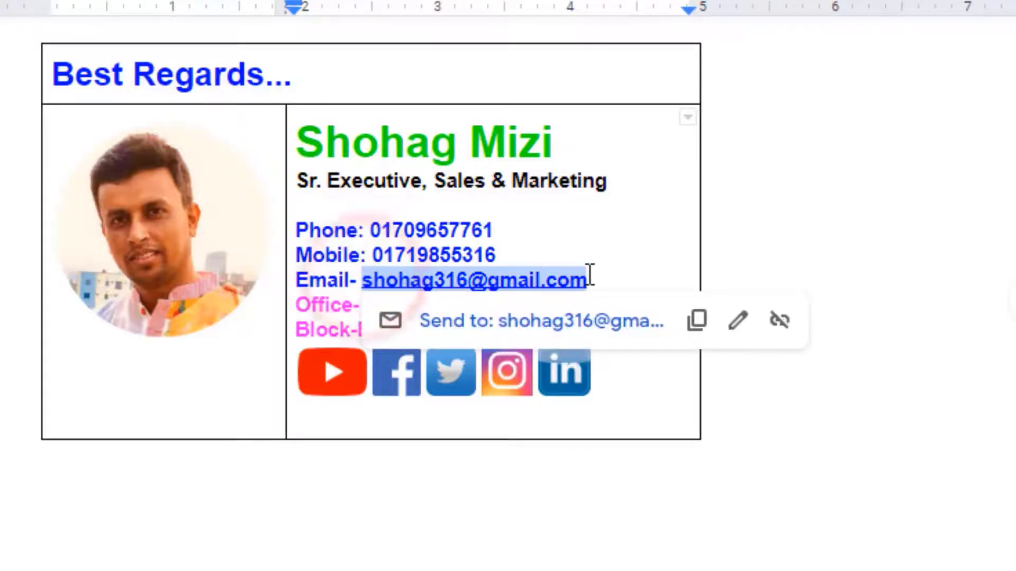
{"action": "right_click", "coordinate": [463, 271]}
{"action": "left_click", "coordinate": [509, 497]}
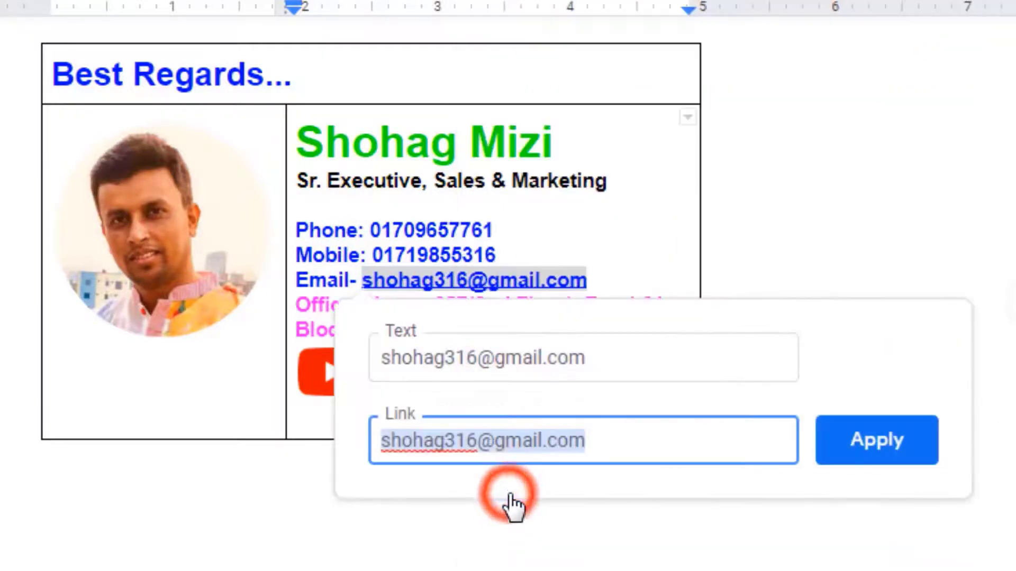
{"action": "left_click", "coordinate": [873, 438]}
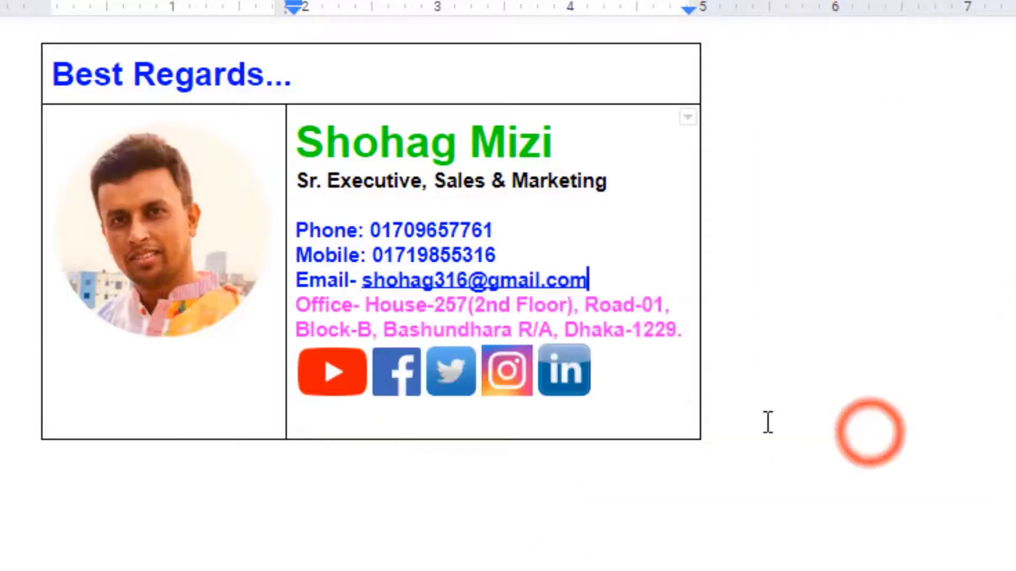
{"action": "left_click", "coordinate": [433, 280]}
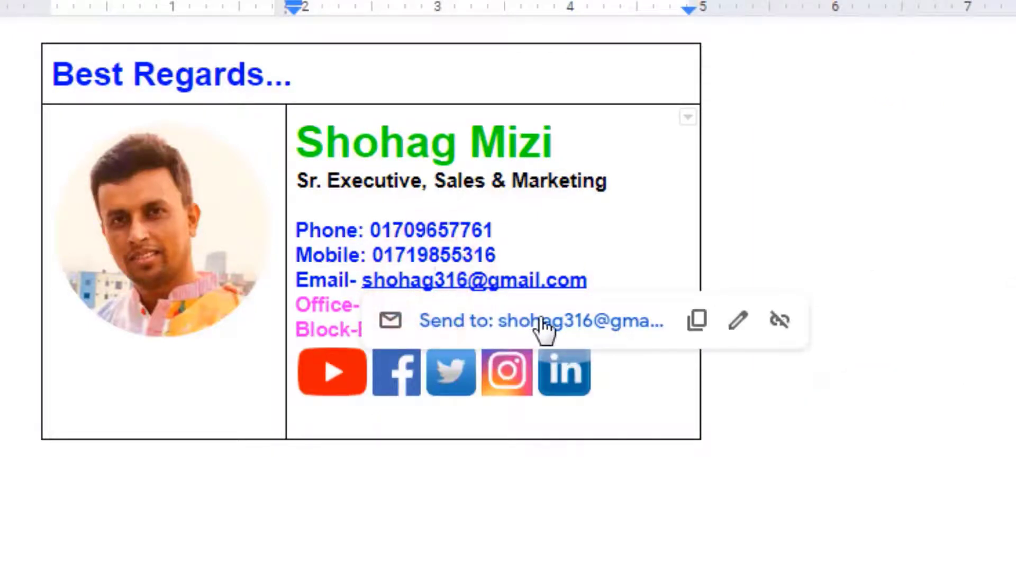
{"action": "mouse_move", "coordinate": [529, 324]}
{"action": "left_click", "coordinate": [374, 501]}
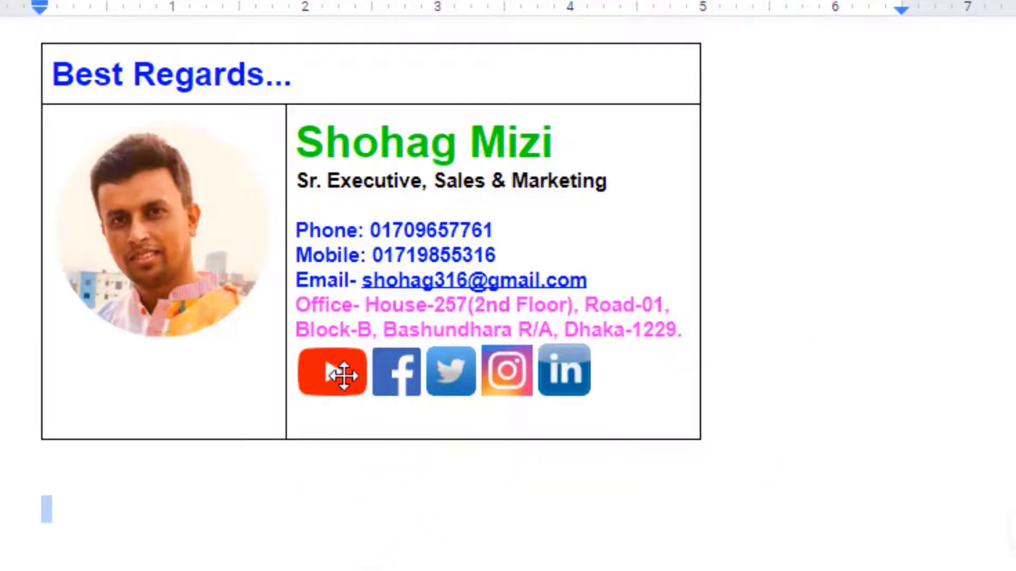
{"action": "left_click", "coordinate": [341, 375]}
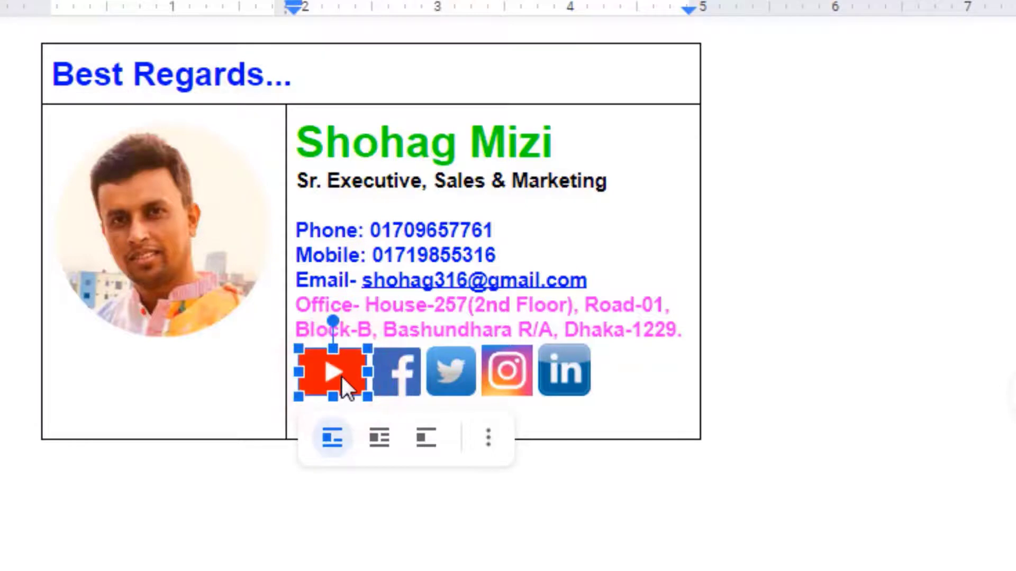
{"action": "right_click", "coordinate": [342, 376]}
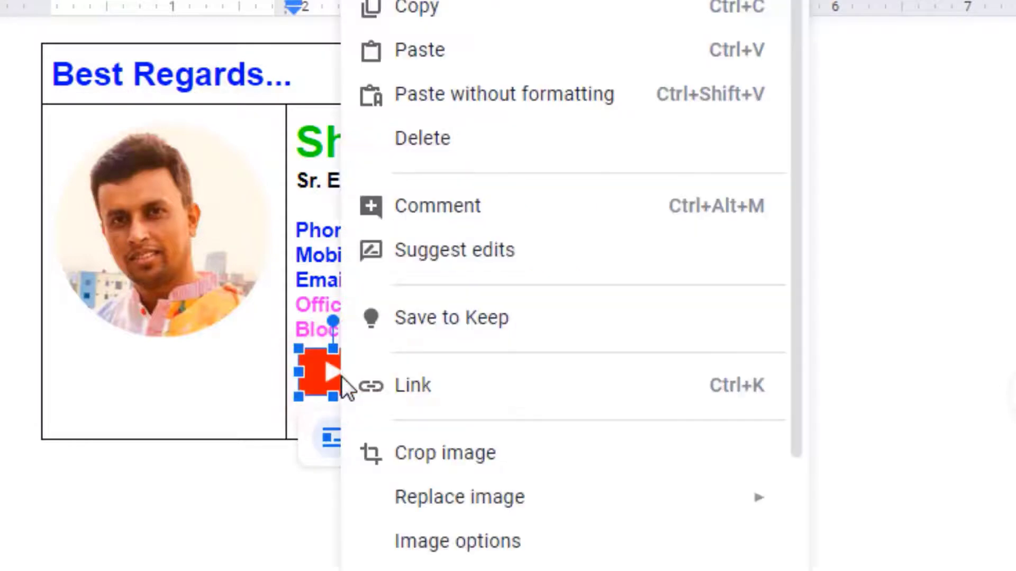
{"action": "left_click", "coordinate": [394, 389]}
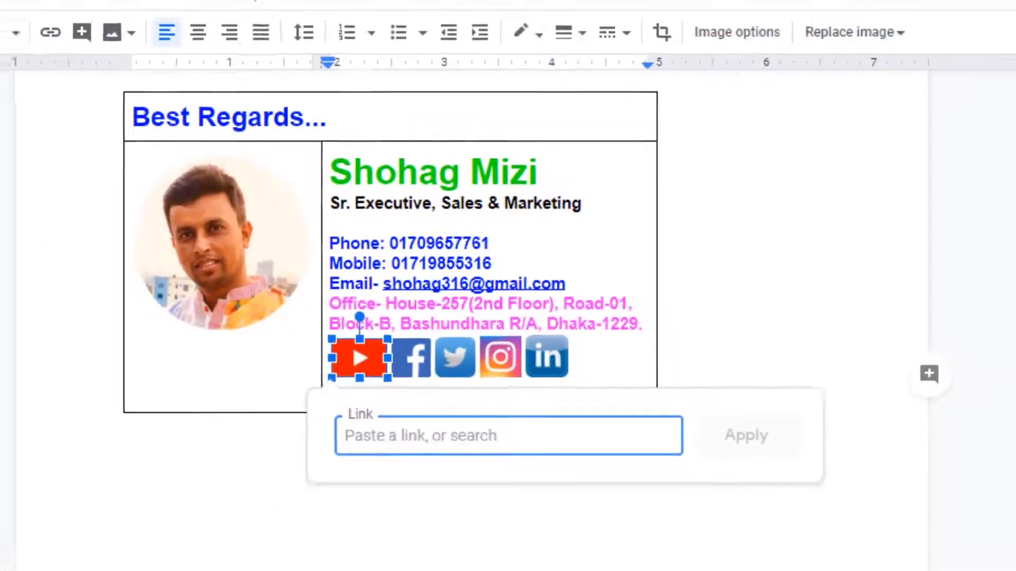
{"action": "left_click", "coordinate": [326, 13]}
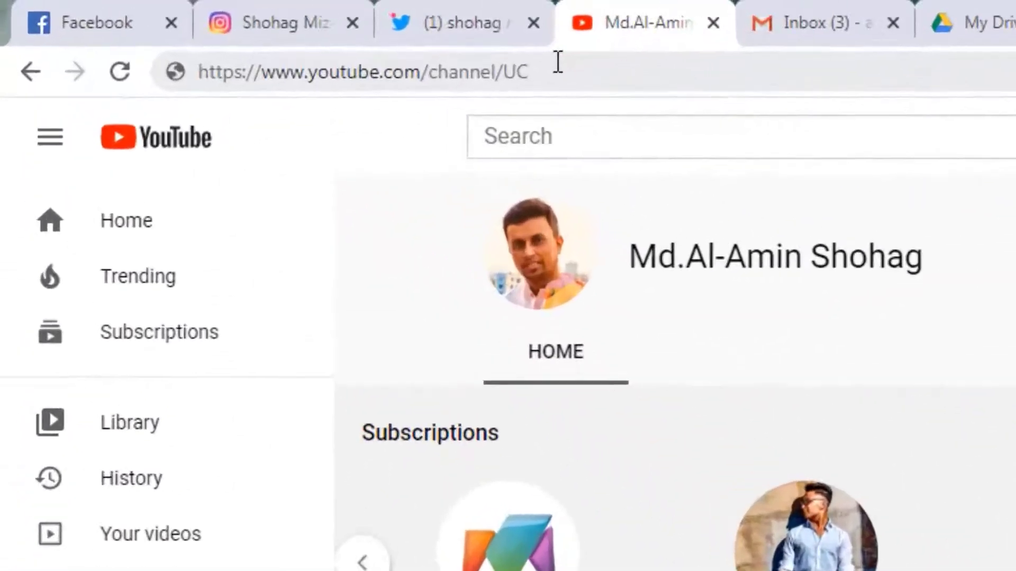
{"action": "left_click_drag", "start_coordinate": [558, 64], "coordinate": [170, 61]}
{"action": "key", "text": "ctrl+c"}
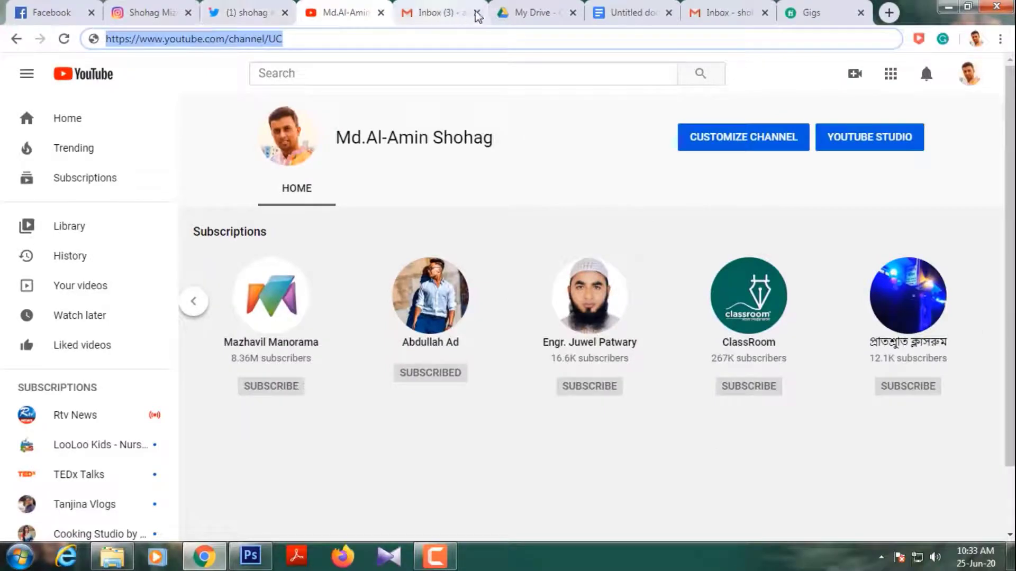
{"action": "left_click", "coordinate": [630, 13]}
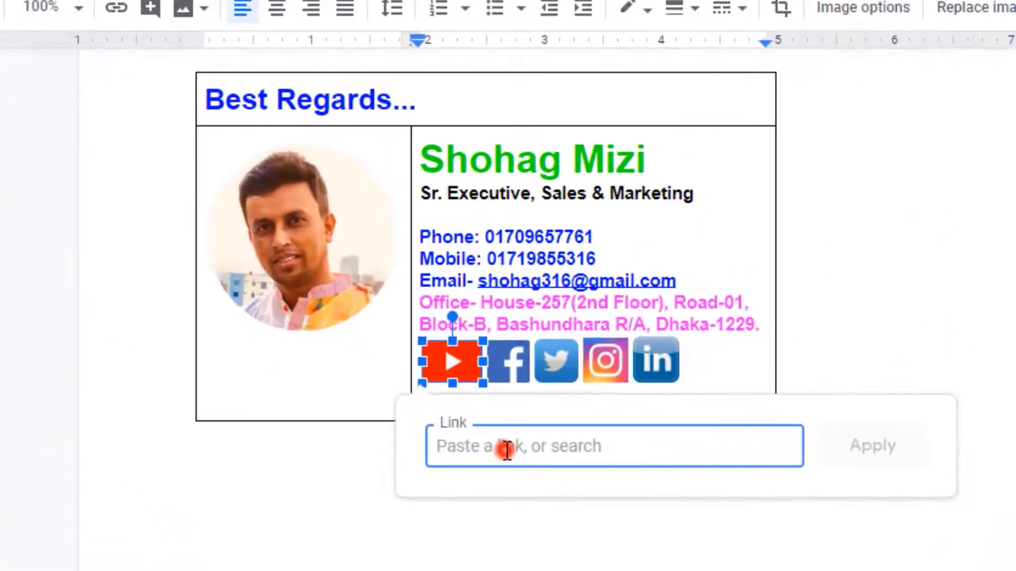
{"action": "left_click", "coordinate": [445, 396]}
{"action": "key", "text": "ctrl+v"}
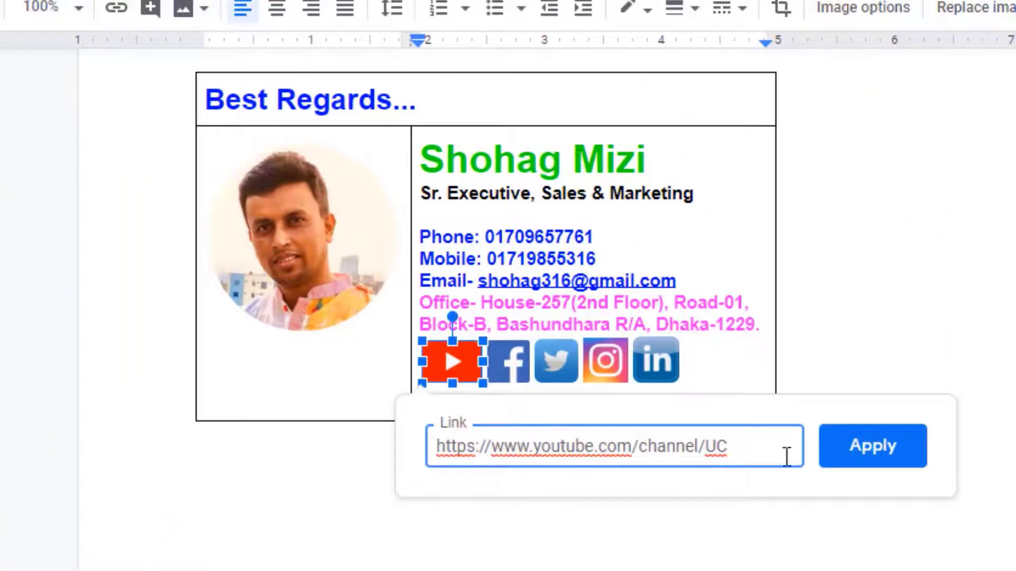
{"action": "left_click", "coordinate": [898, 458]}
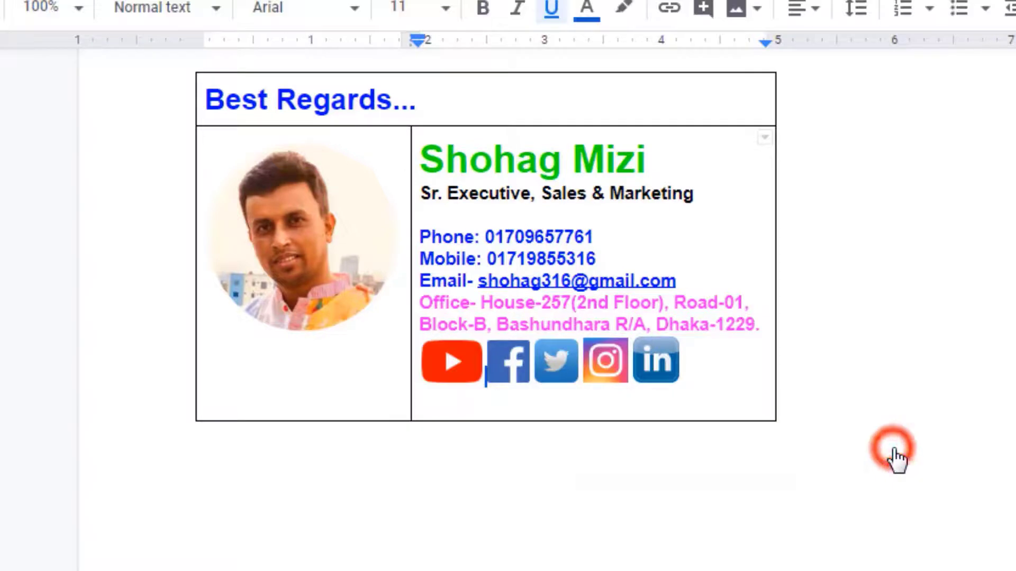
Step: Link the Facebook icon to the owner's Facebook profile address, copied from the profile page opened in the Facebook browser tab
{"action": "left_click", "coordinate": [513, 360]}
{"action": "right_click", "coordinate": [513, 360]}
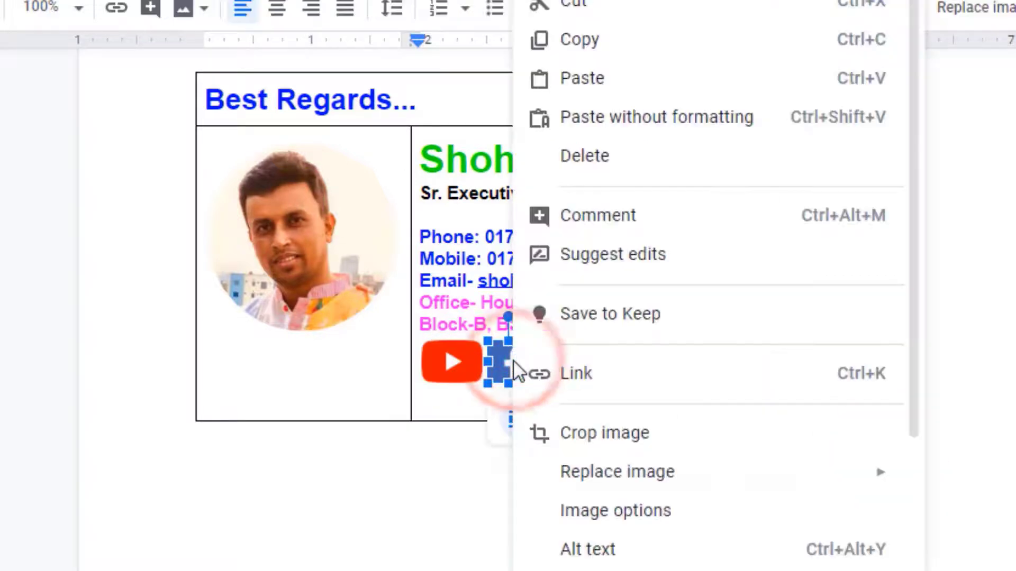
{"action": "left_click", "coordinate": [605, 394]}
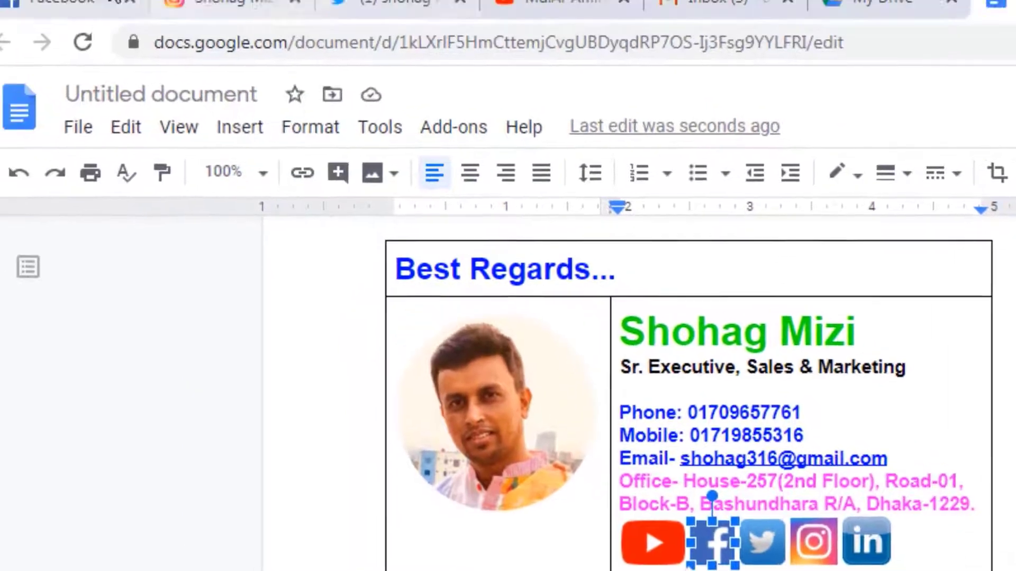
{"action": "left_click", "coordinate": [124, 16]}
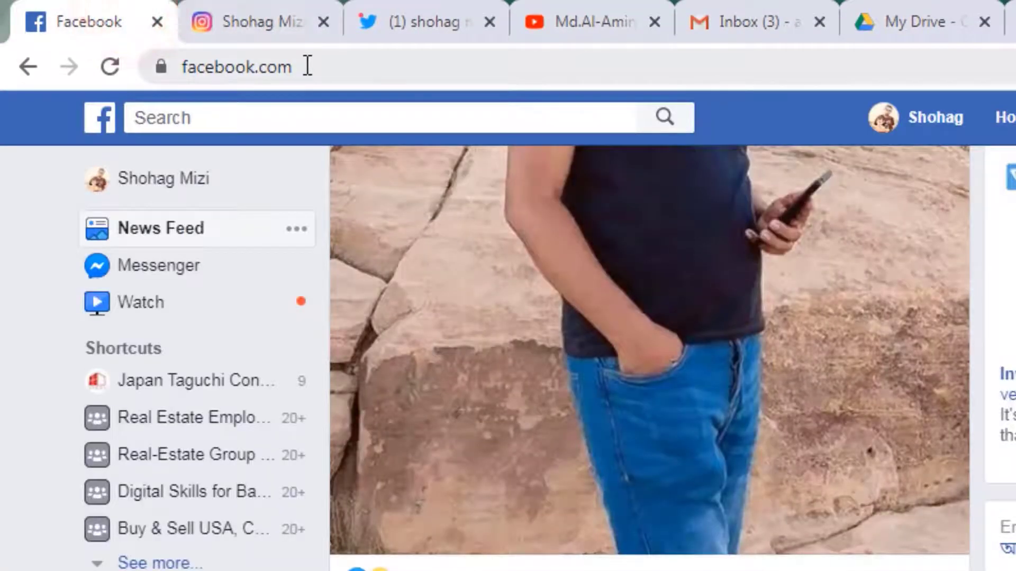
{"action": "left_click", "coordinate": [906, 122]}
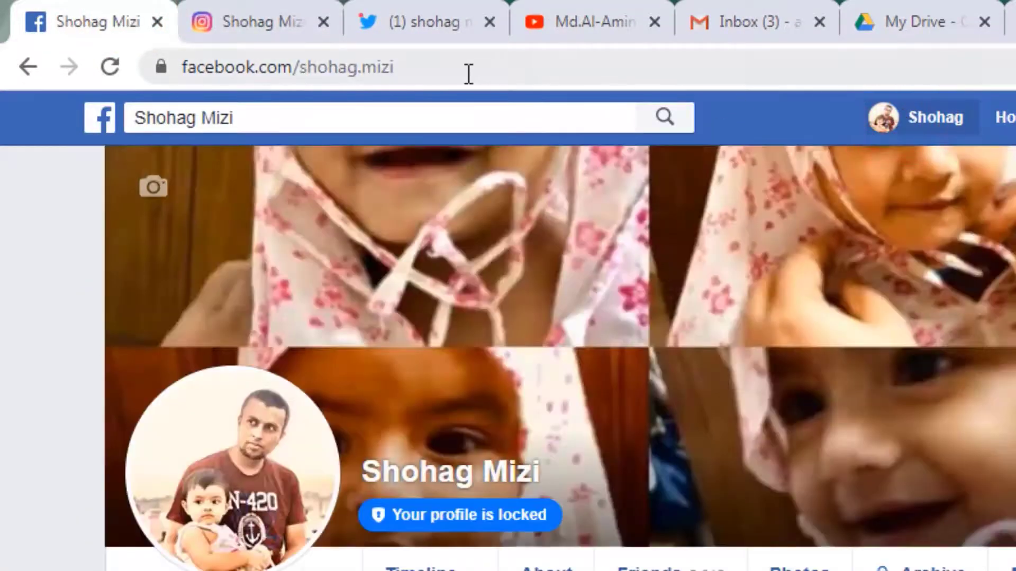
{"action": "left_click", "coordinate": [414, 71]}
{"action": "left_click_drag", "start_coordinate": [414, 72], "coordinate": [176, 72]}
{"action": "key", "text": "ctrl+c"}
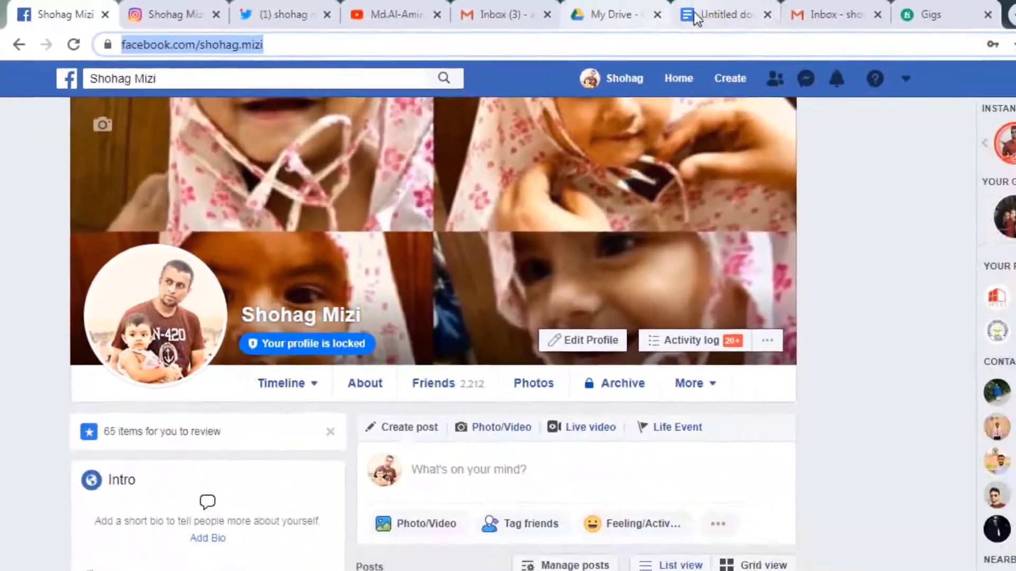
{"action": "left_click", "coordinate": [696, 15]}
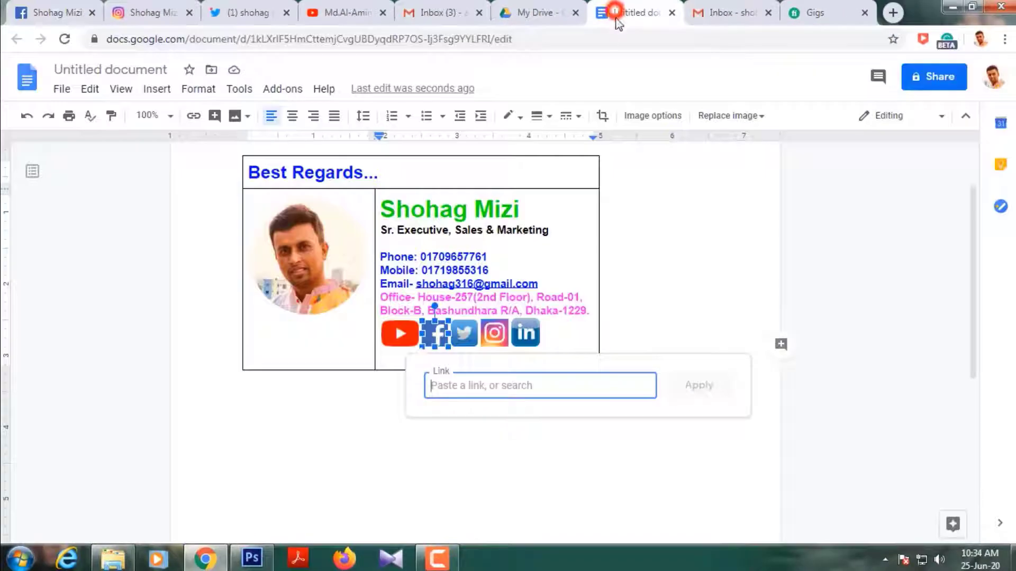
{"action": "left_click", "coordinate": [474, 395]}
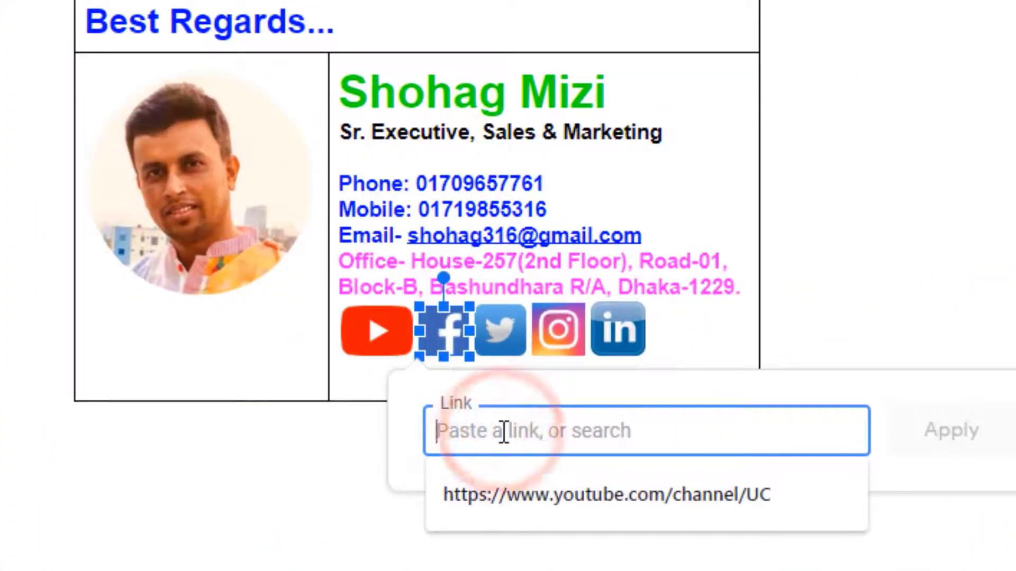
{"action": "key", "text": "ctrl+v"}
{"action": "left_click", "coordinate": [923, 431]}
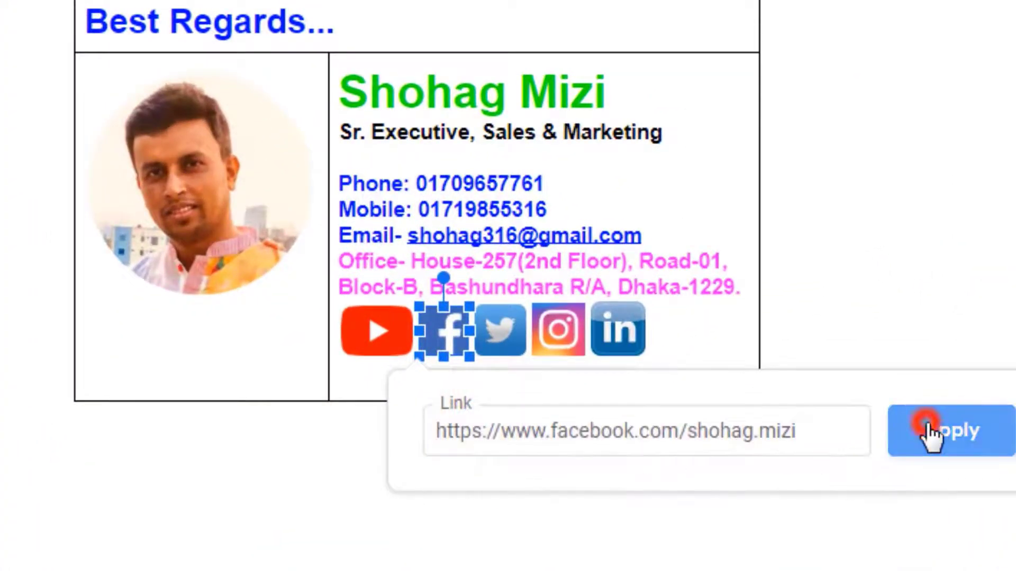
Step: Link the Twitter icon to the owner's Twitter profile address, copied from the open Twitter profile page
{"action": "left_click", "coordinate": [505, 335]}
{"action": "right_click", "coordinate": [506, 337]}
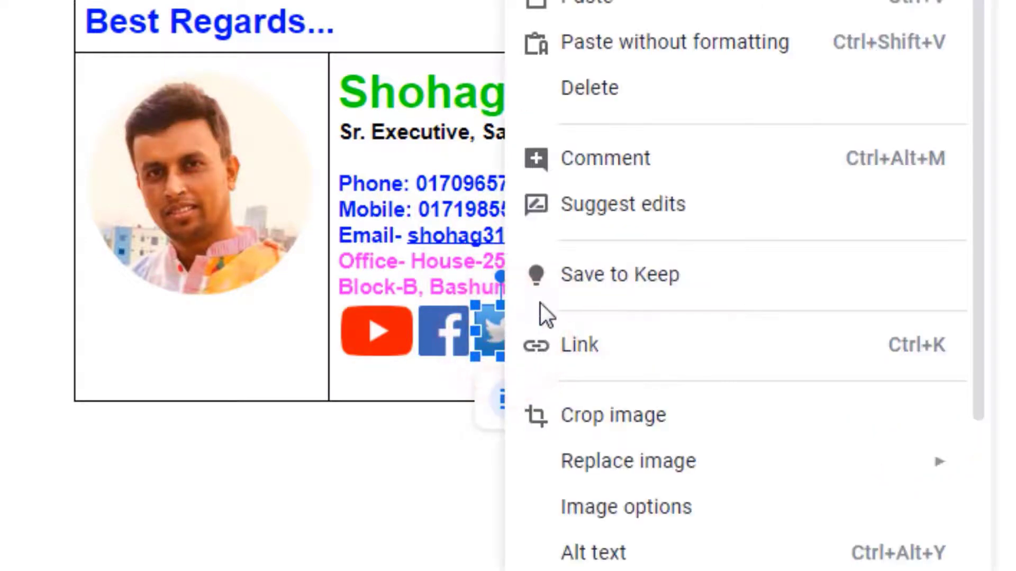
{"action": "left_click", "coordinate": [570, 352]}
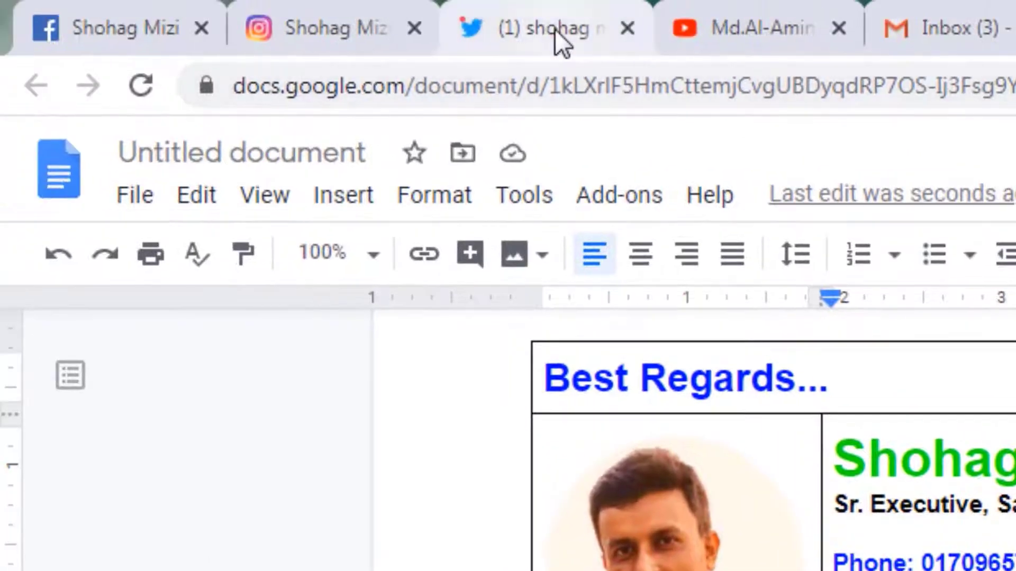
{"action": "left_click", "coordinate": [555, 28]}
{"action": "left_click", "coordinate": [472, 86]}
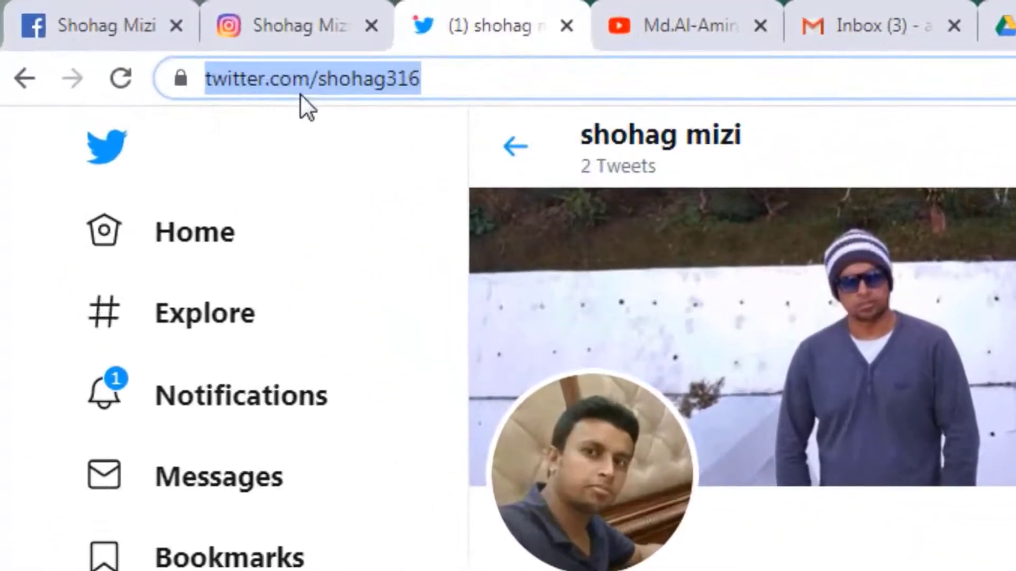
{"action": "right_click", "coordinate": [306, 94]}
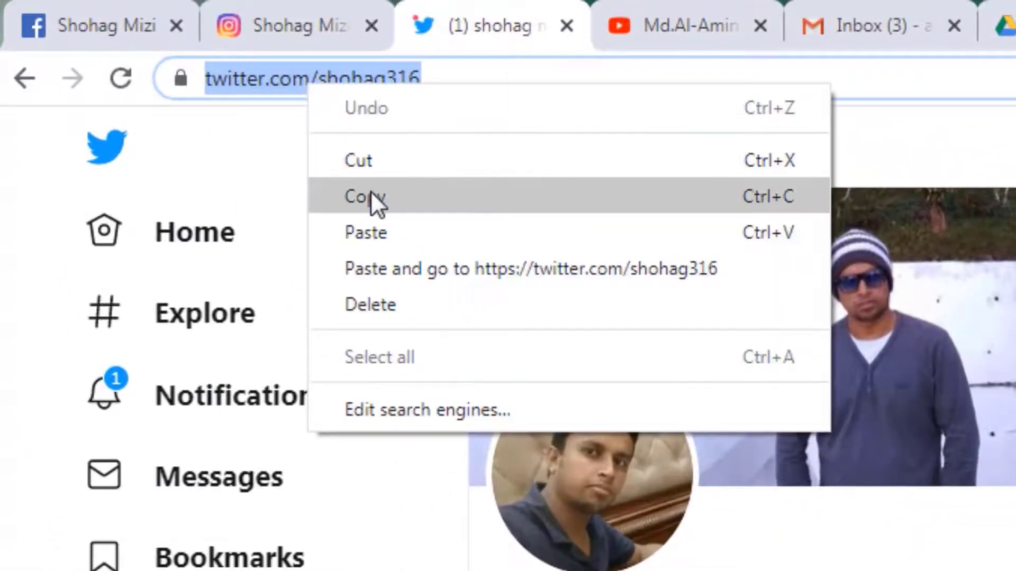
{"action": "left_click", "coordinate": [371, 195]}
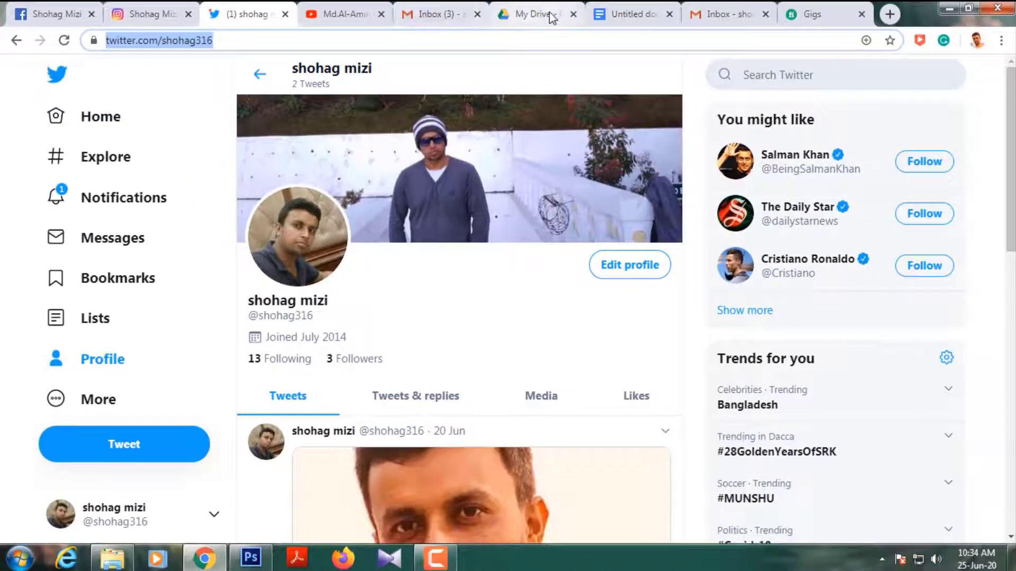
{"action": "left_click", "coordinate": [608, 19]}
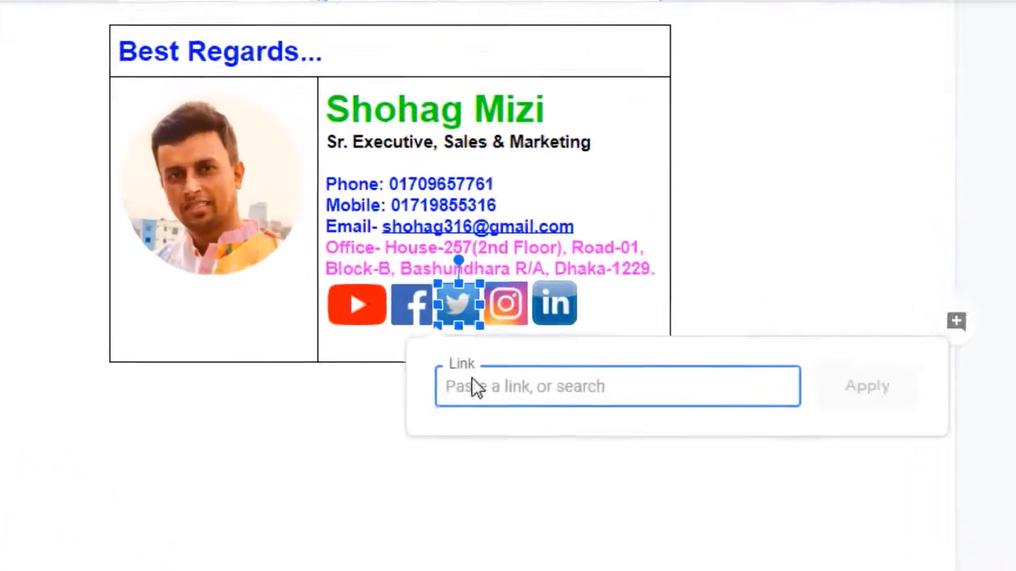
{"action": "right_click", "coordinate": [478, 386]}
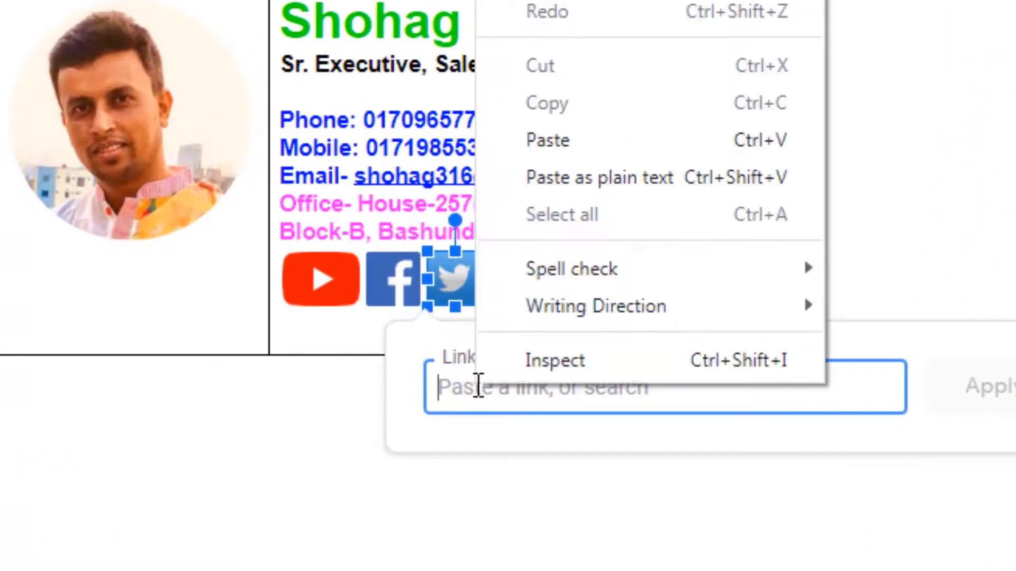
{"action": "left_click", "coordinate": [558, 138]}
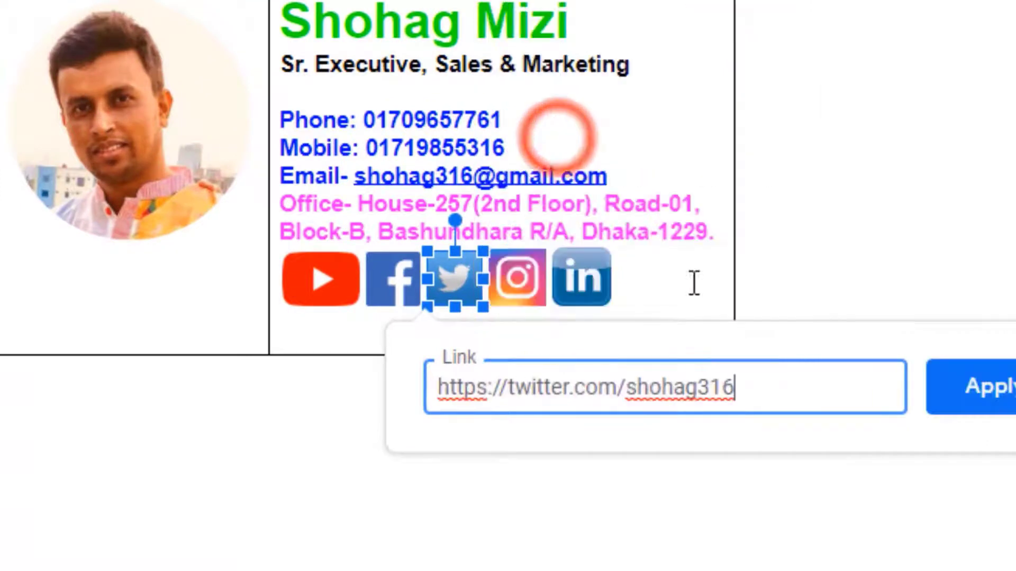
{"action": "left_click", "coordinate": [1001, 402]}
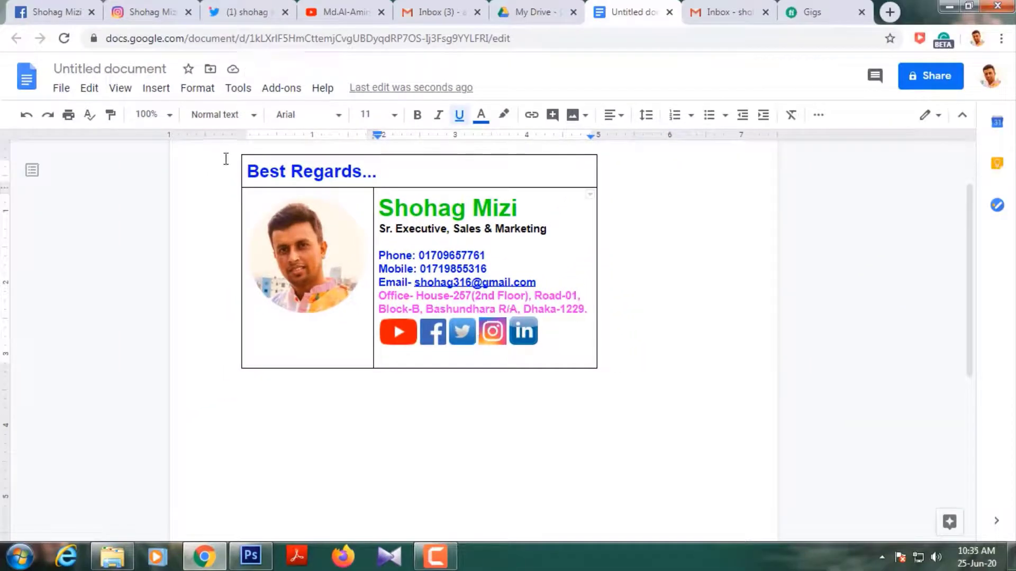
Step: Set the border width of all the signature table's cells to 0pt and deselect the table
{"action": "mouse_move", "coordinate": [236, 157]}
{"action": "left_mouse_down"}
{"action": "mouse_move", "coordinate": [318, 317]}
{"action": "mouse_move", "coordinate": [544, 336]}
{"action": "left_mouse_up"}
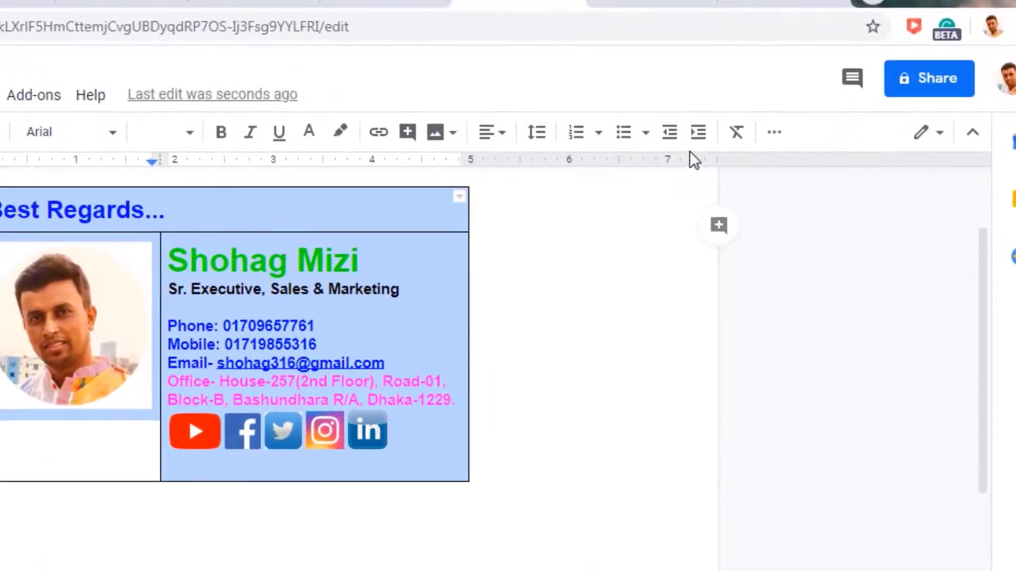
{"action": "left_click", "coordinate": [772, 138]}
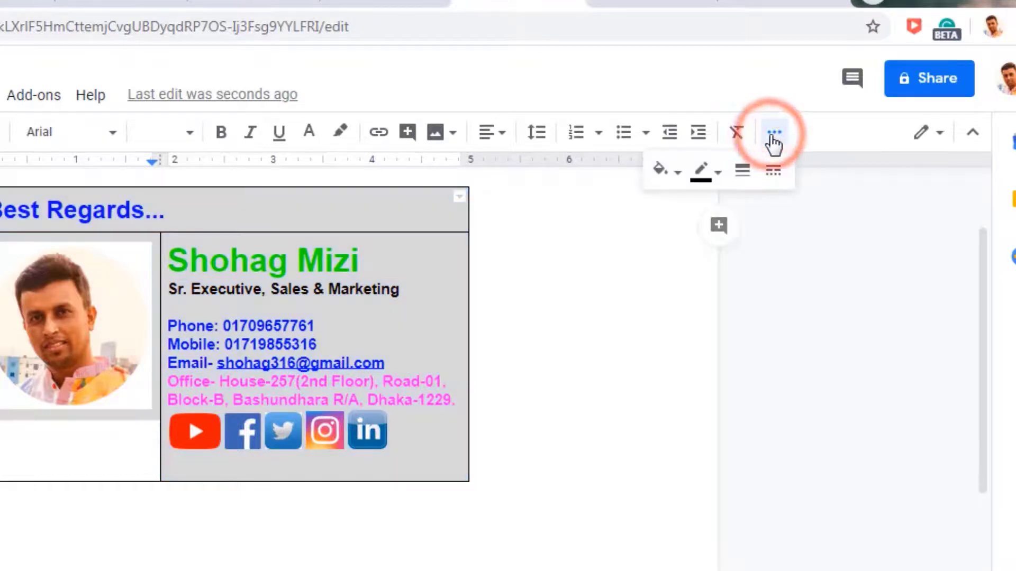
{"action": "left_click", "coordinate": [747, 175]}
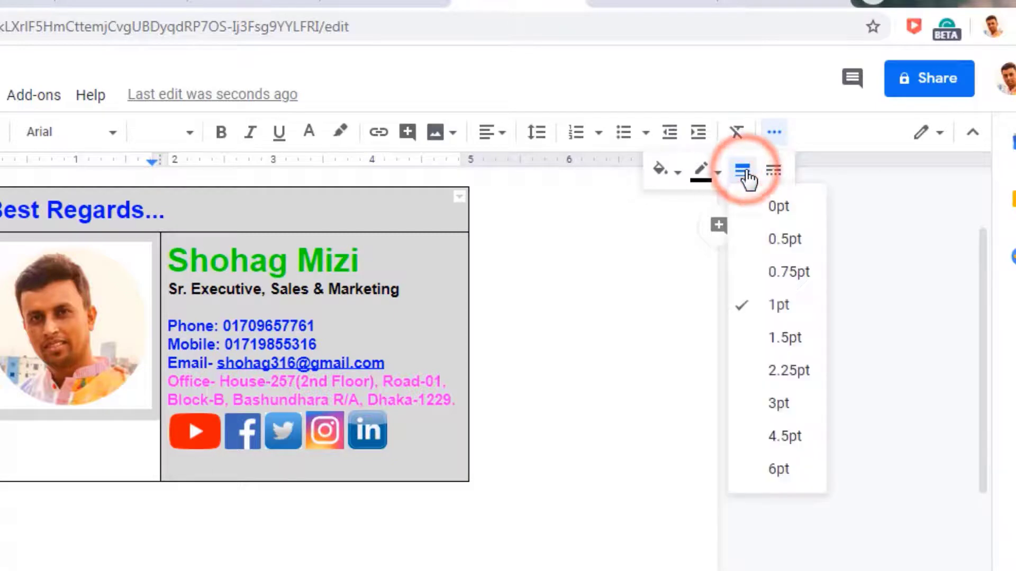
{"action": "left_click", "coordinate": [759, 212]}
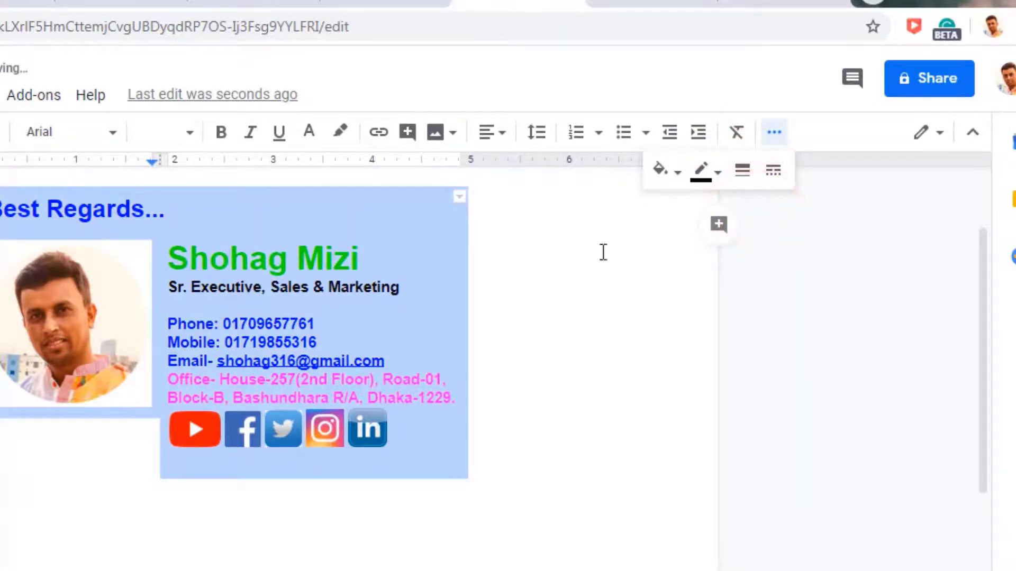
{"action": "left_click", "coordinate": [592, 292]}
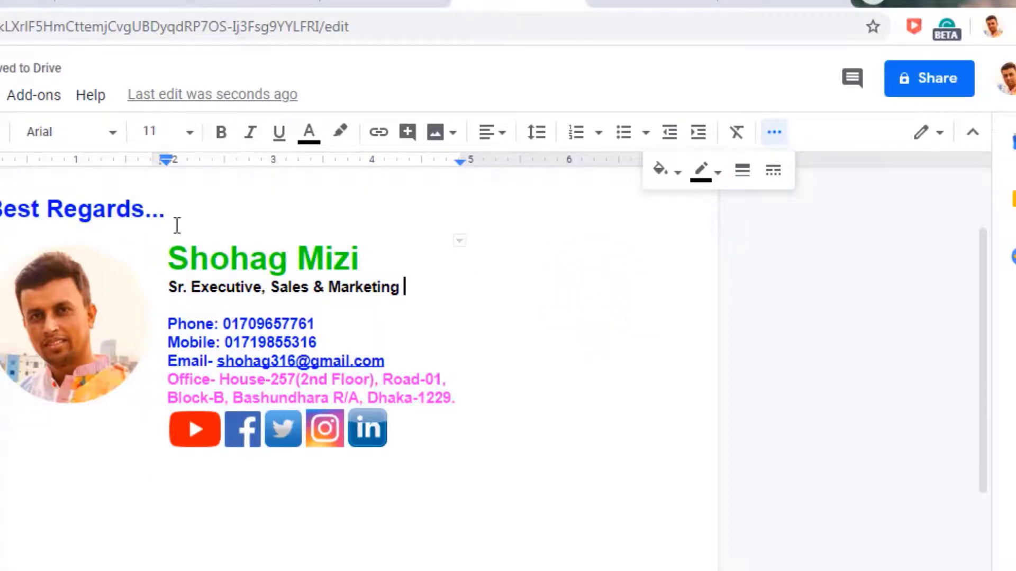
{"action": "key", "text": "ctrl+a"}
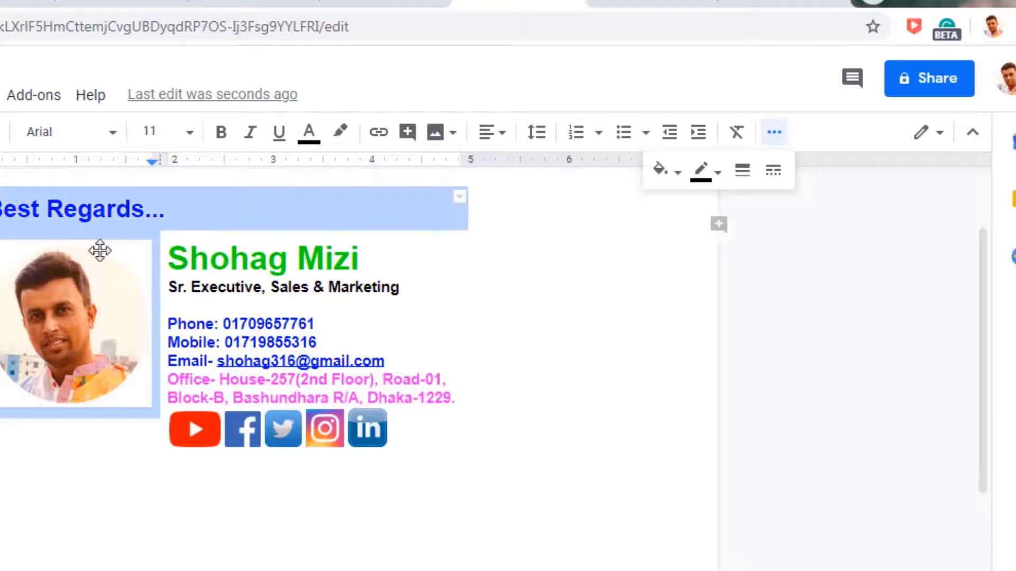
{"action": "left_click", "coordinate": [545, 340]}
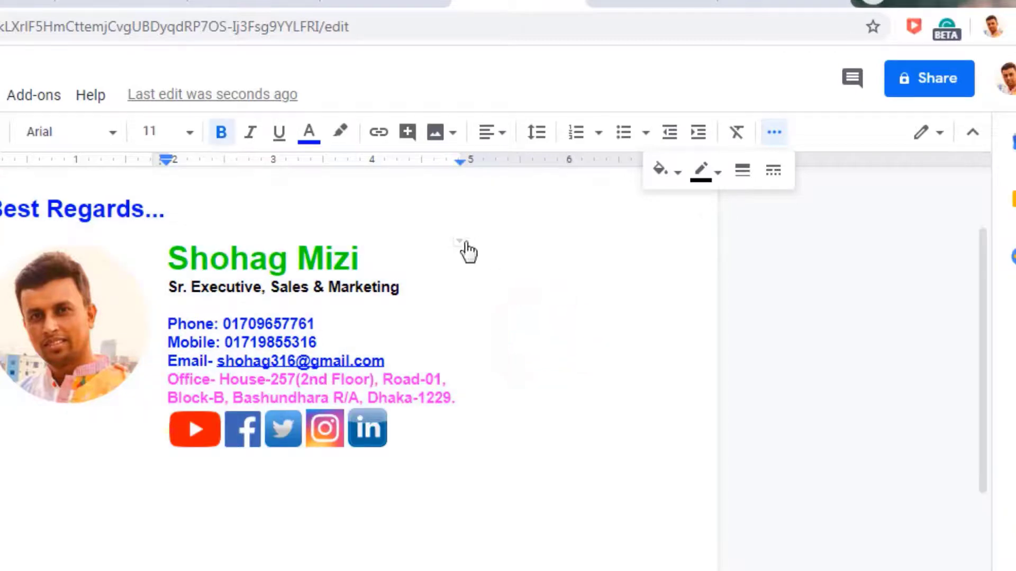
Step: Set the vertical border between the photo and the contact details to a width of 2.25pt
{"action": "left_click", "coordinate": [459, 242]}
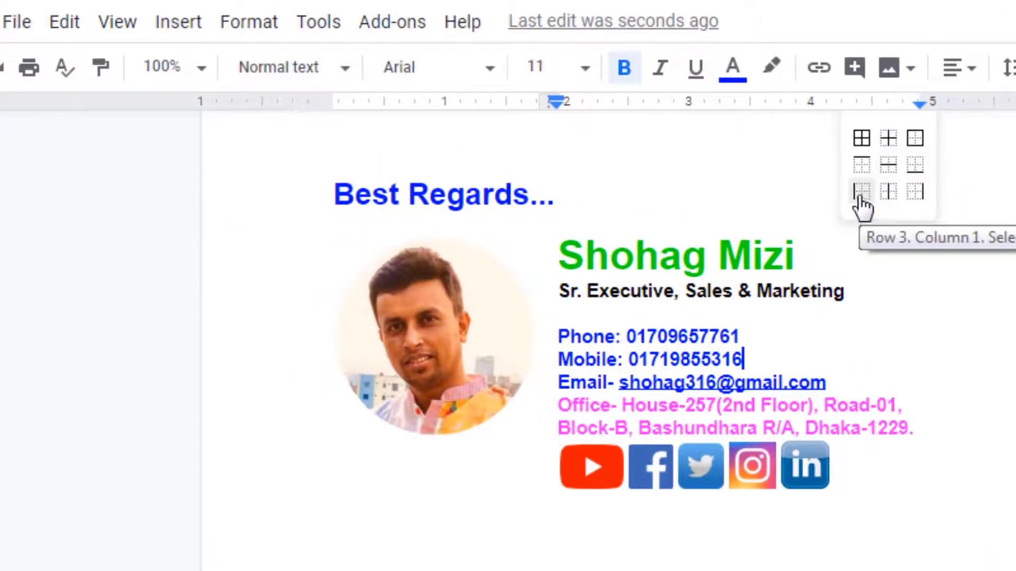
{"action": "left_click", "coordinate": [859, 199]}
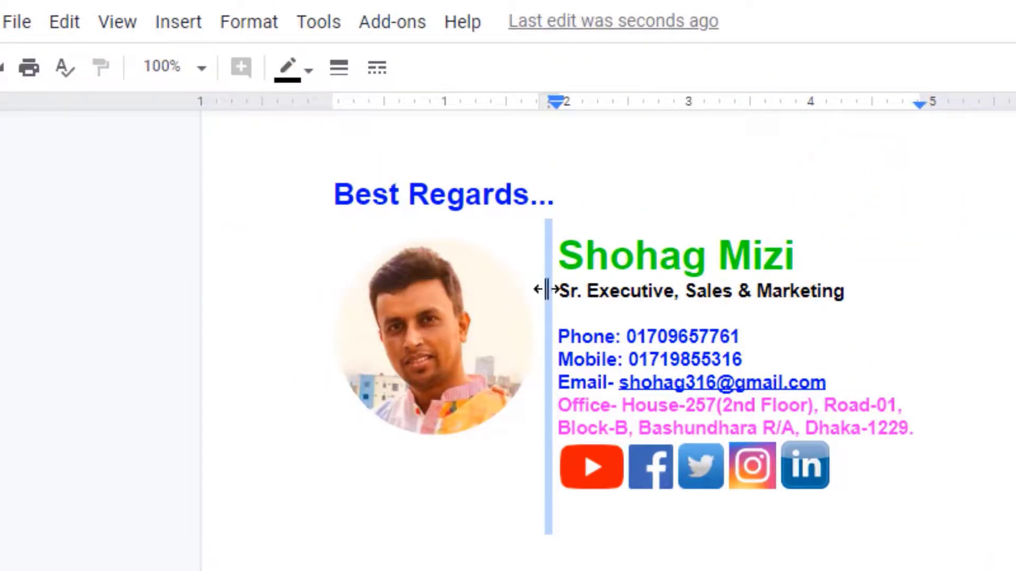
{"action": "left_click", "coordinate": [337, 74]}
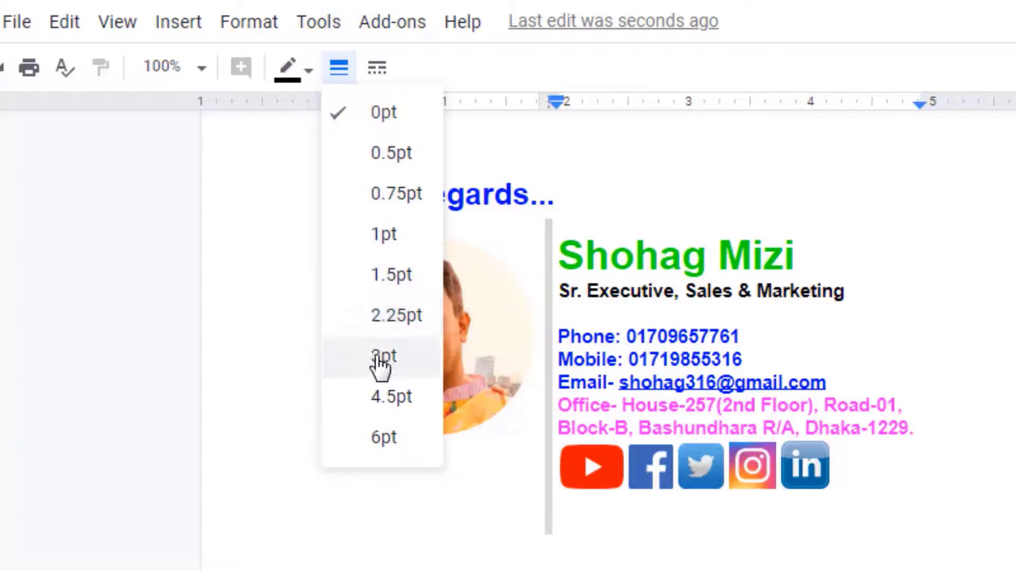
{"action": "left_click", "coordinate": [364, 288]}
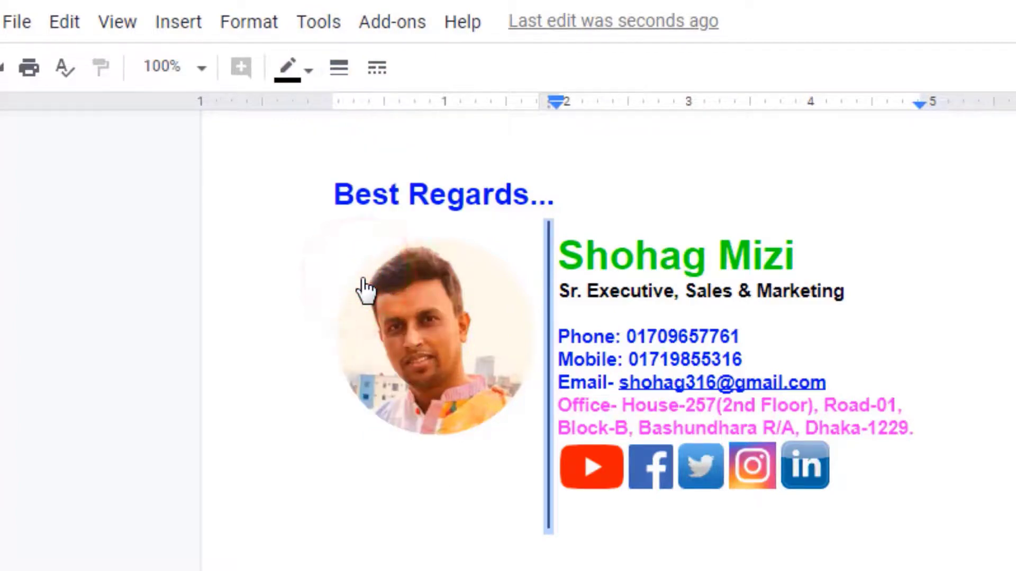
{"action": "left_click", "coordinate": [341, 66]}
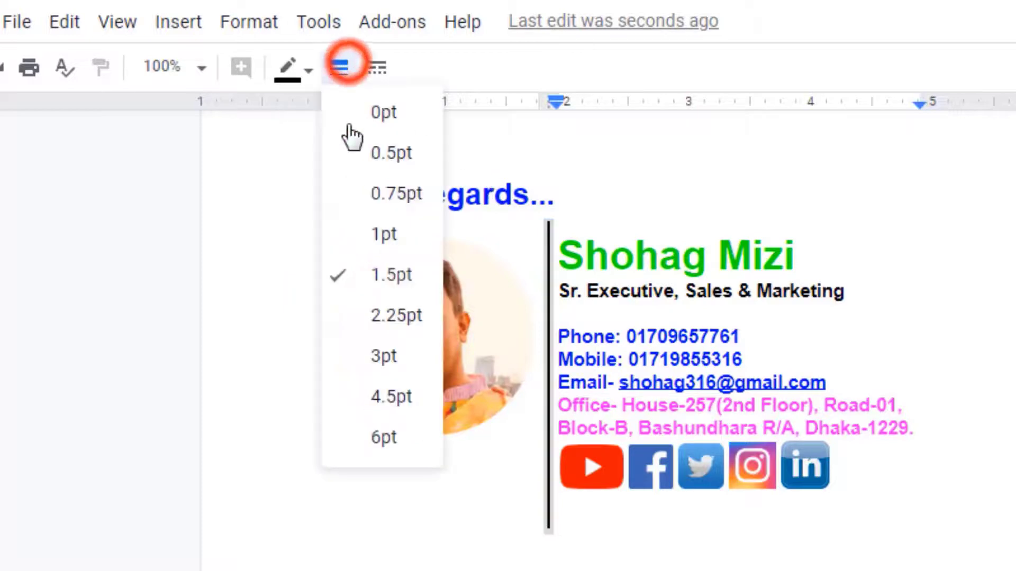
{"action": "left_click", "coordinate": [378, 319]}
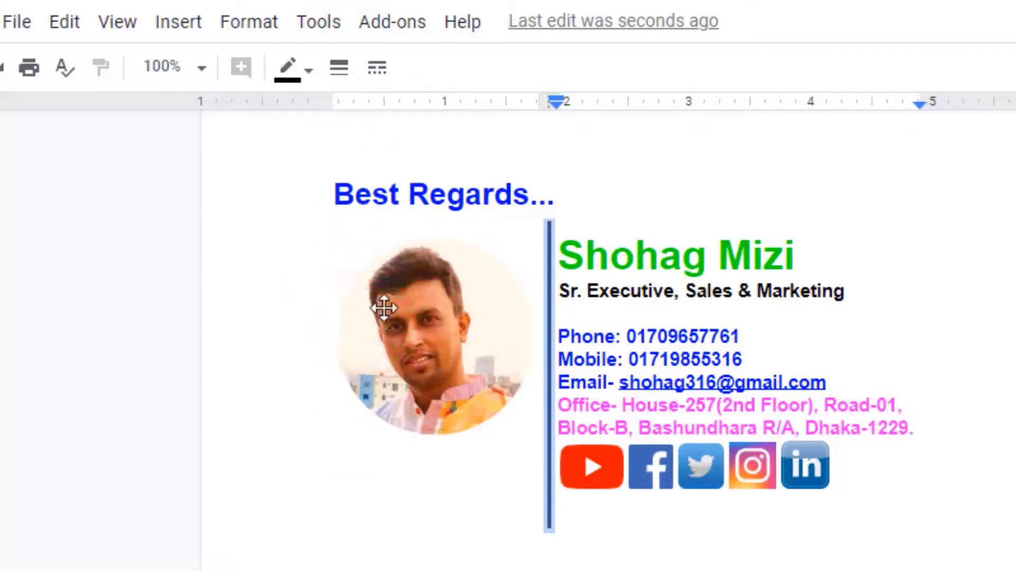
Step: Colour the vertical border between the photo and the contact details cyan and deselect it
{"action": "left_click", "coordinate": [305, 79]}
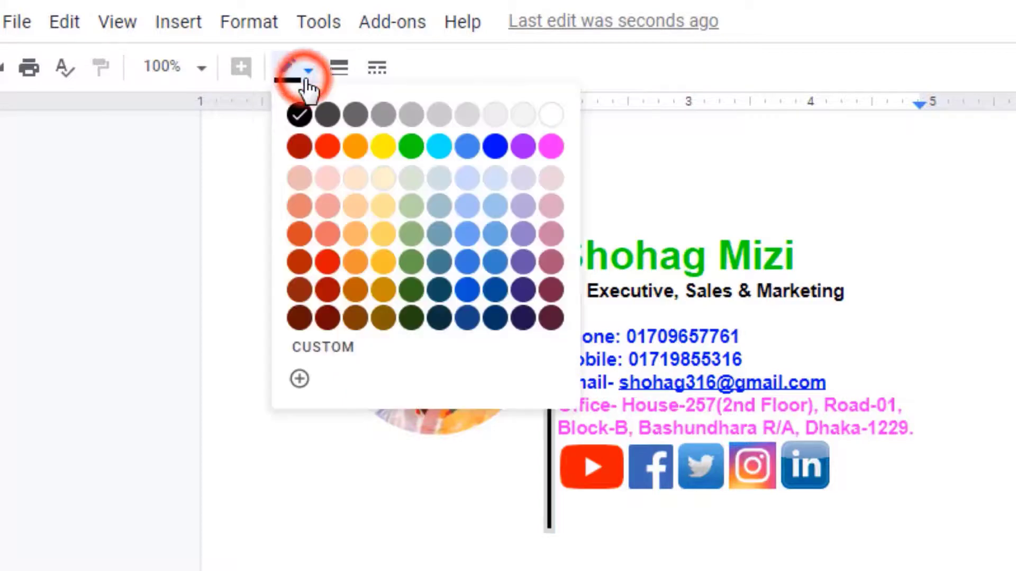
{"action": "left_click", "coordinate": [439, 152]}
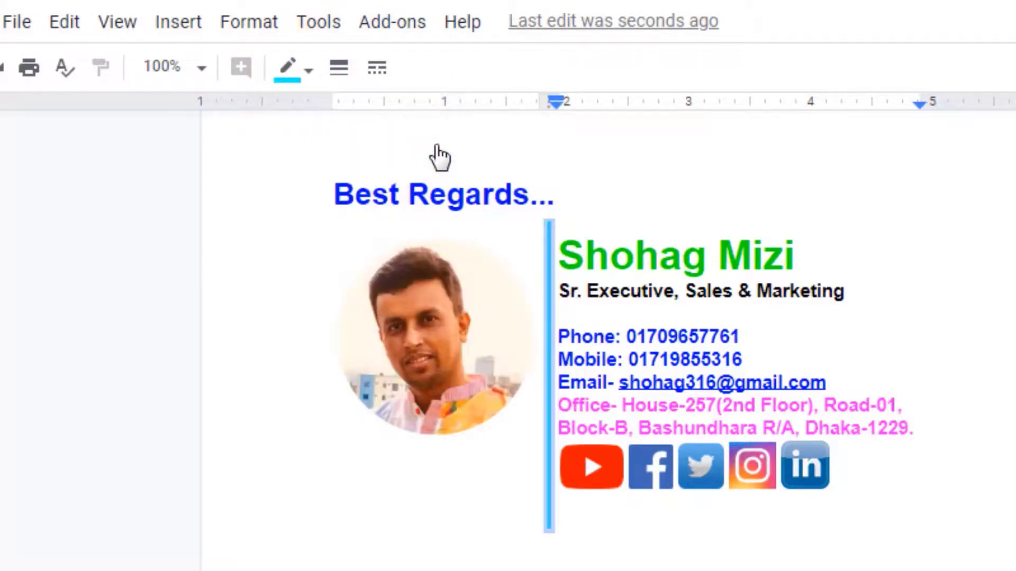
{"action": "double_click", "coordinate": [870, 517]}
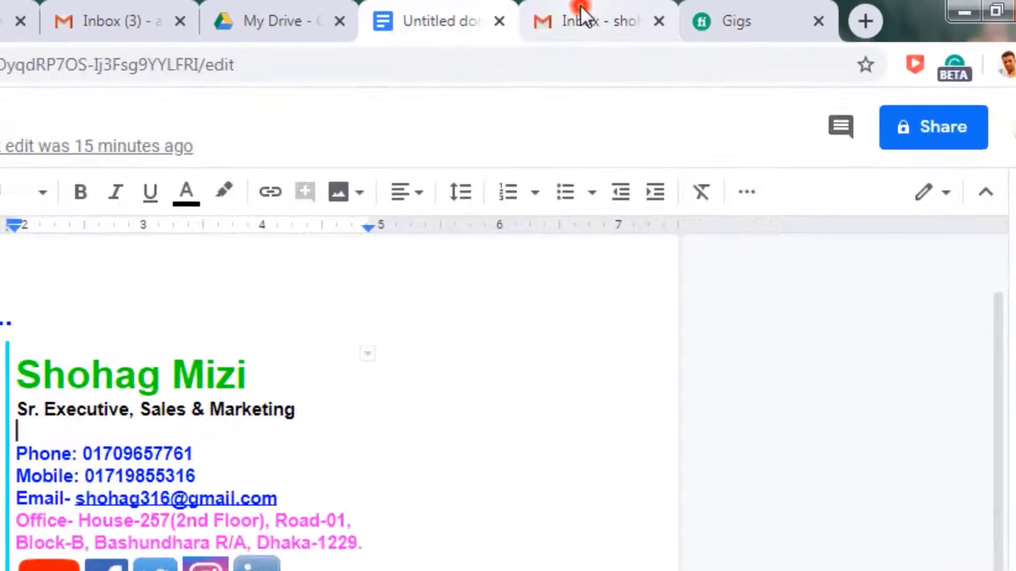
Step: Switch to the Gmail inbox, open the full settings and go to the Signature section of the General settings
{"action": "left_click", "coordinate": [581, 10]}
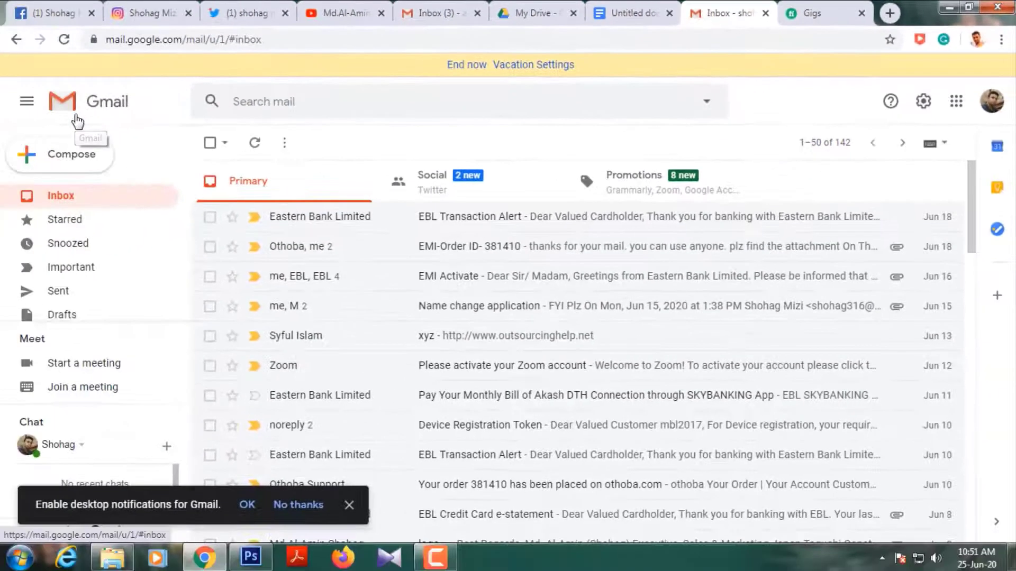
{"action": "left_click", "coordinate": [426, 14]}
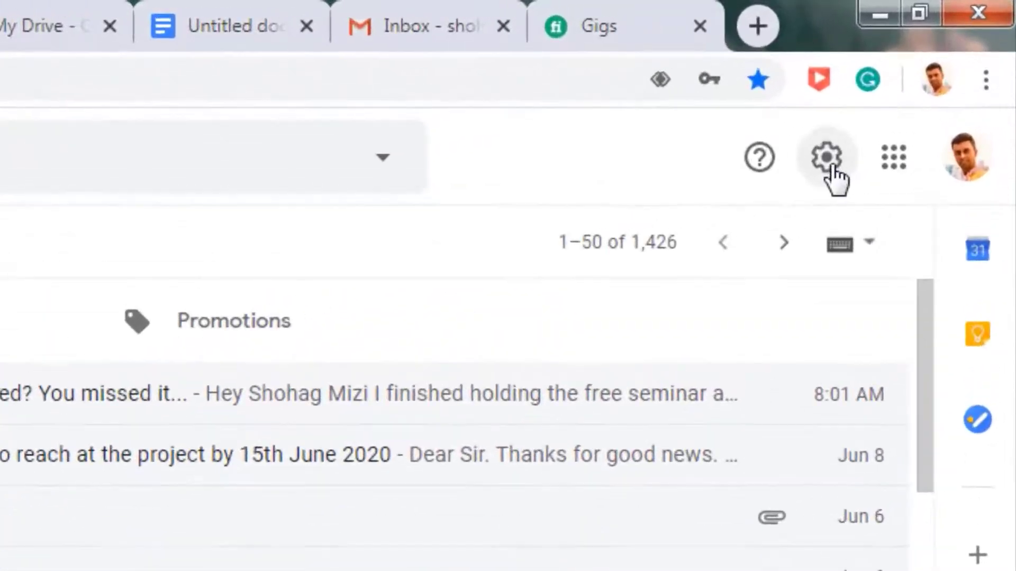
{"action": "left_click", "coordinate": [831, 168]}
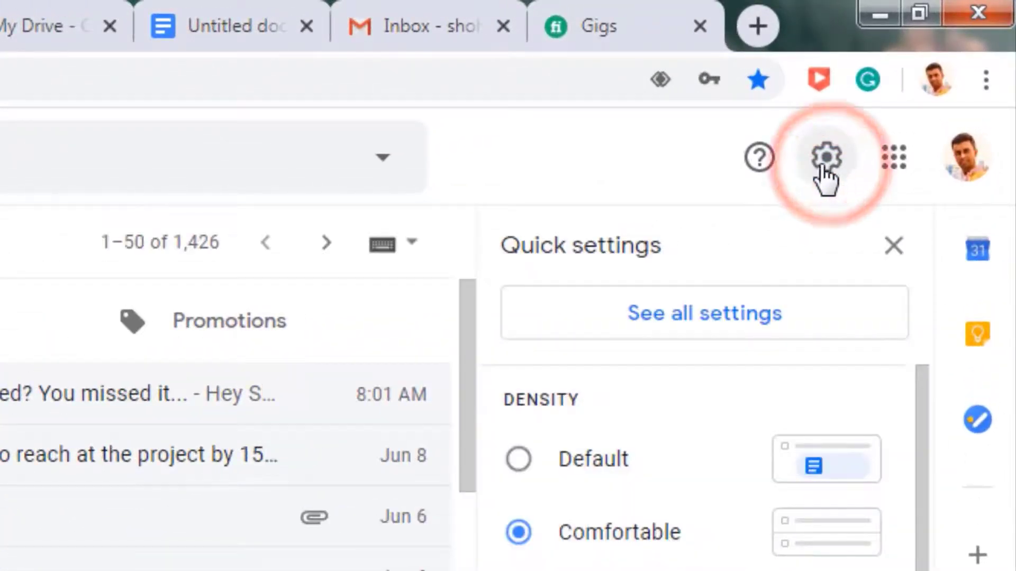
{"action": "left_click", "coordinate": [698, 316]}
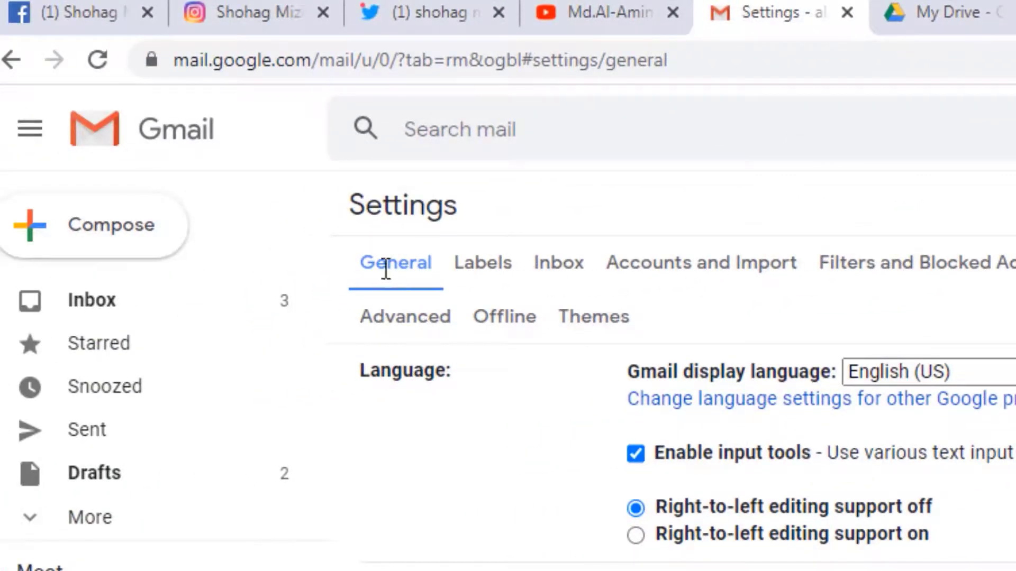
{"action": "left_click", "coordinate": [418, 267]}
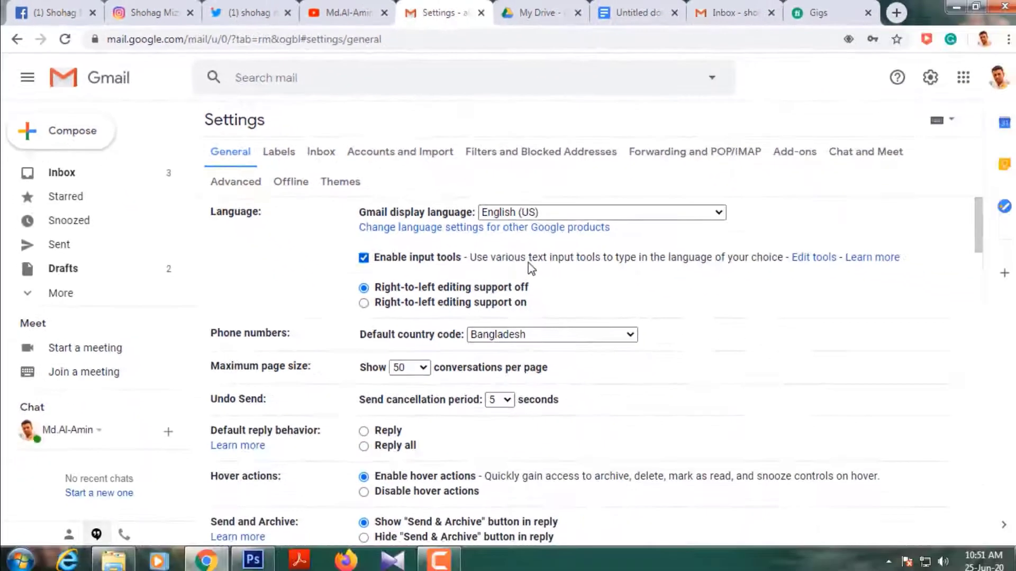
{"action": "scroll", "coordinate": [529, 267], "scroll_direction": "down", "scroll_amount": 15}
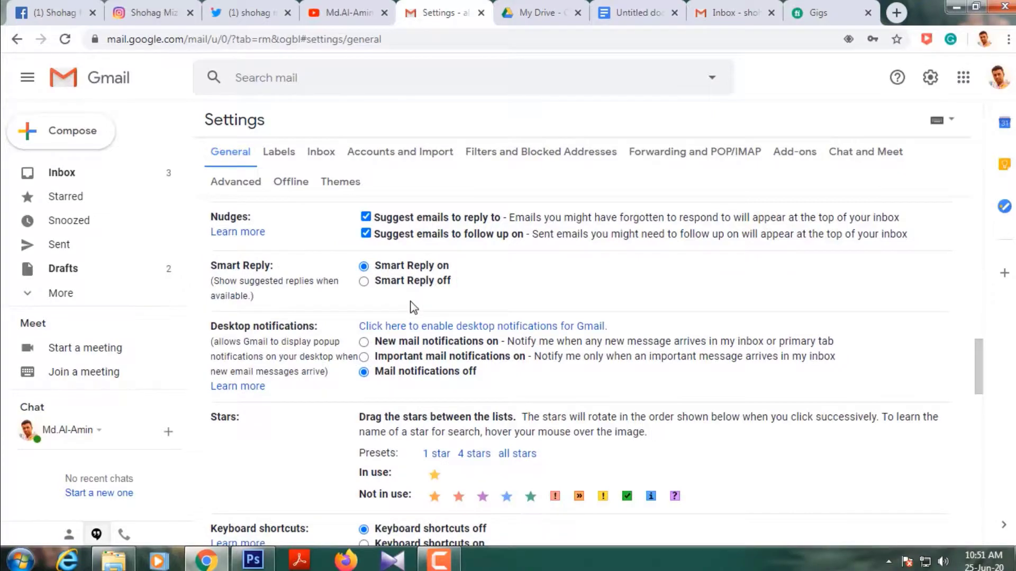
{"action": "scroll", "coordinate": [413, 307], "scroll_direction": "down", "scroll_amount": 3}
{"action": "scroll", "coordinate": [397, 310], "scroll_direction": "down", "scroll_amount": 3}
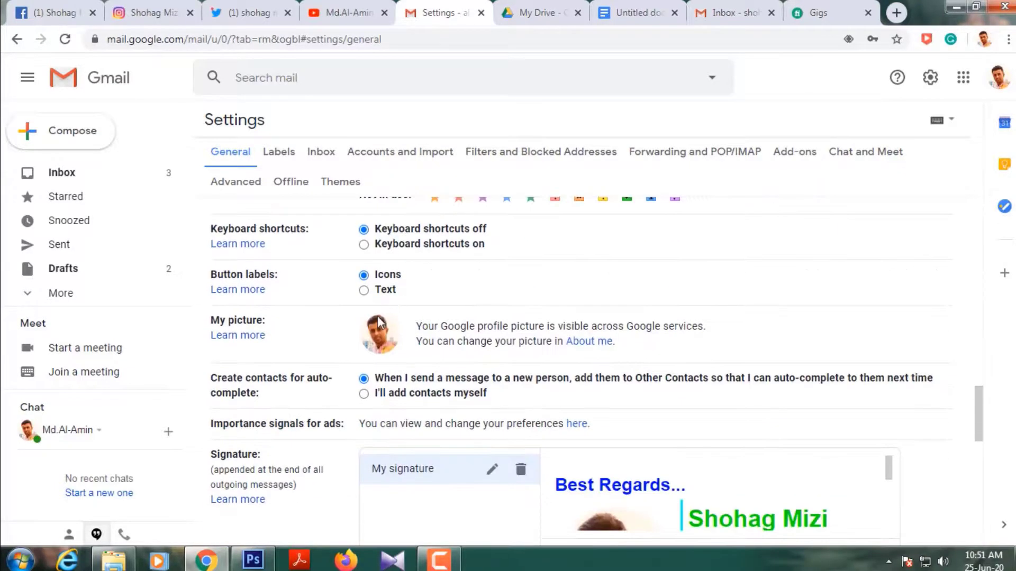
{"action": "scroll", "coordinate": [354, 337], "scroll_direction": "down", "scroll_amount": 3}
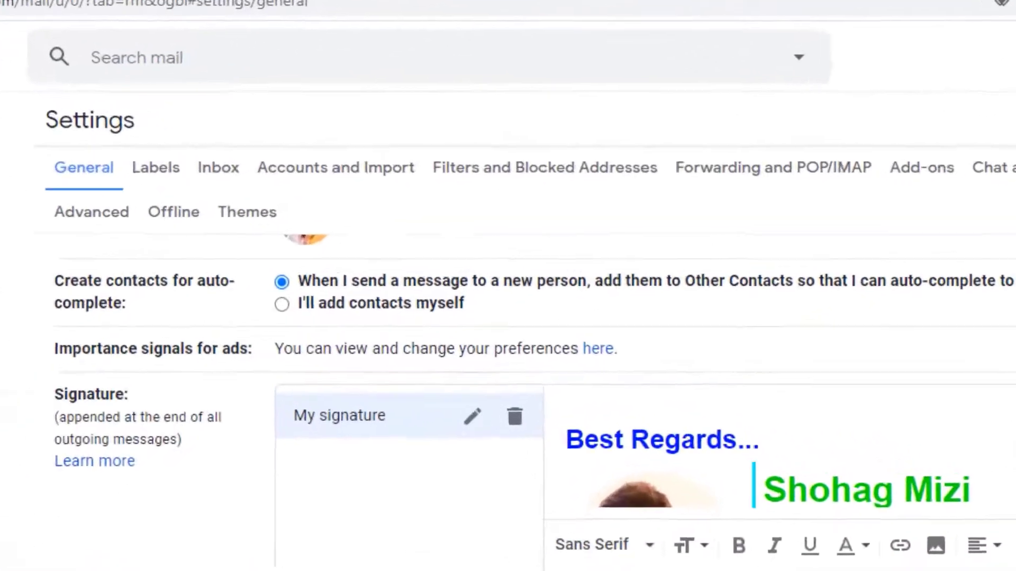
Step: Copy the whole signature, including the "Best Regards..." line and the table, from the Google Docs document
{"action": "left_click", "coordinate": [638, 3]}
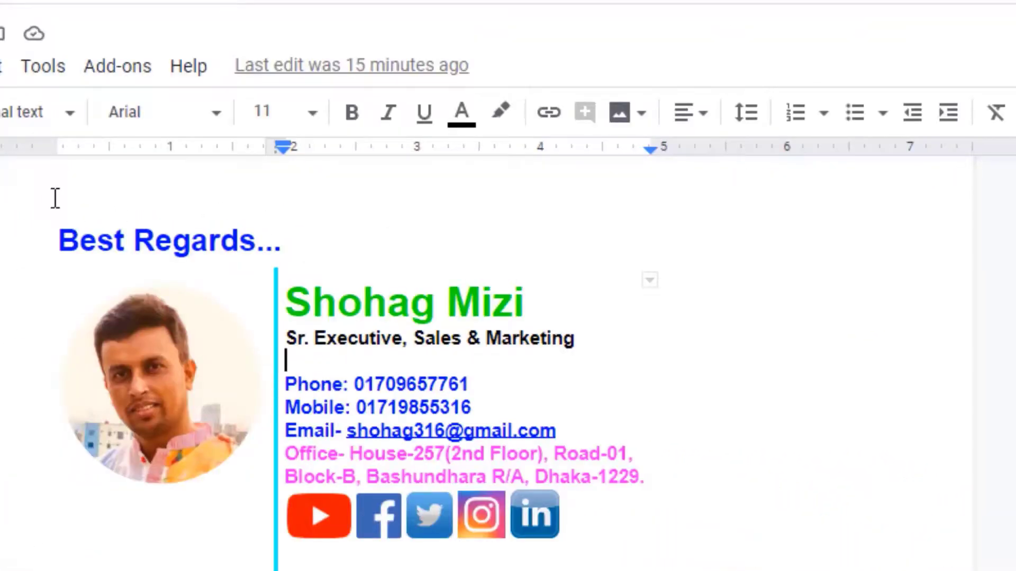
{"action": "left_click_drag", "start_coordinate": [55, 198], "coordinate": [268, 329]}
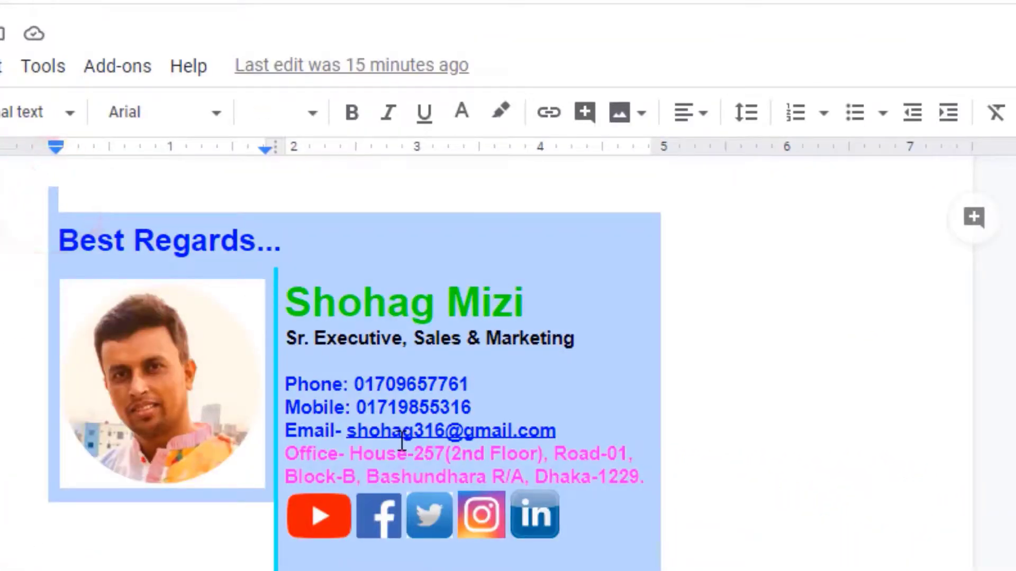
{"action": "right_click", "coordinate": [320, 364]}
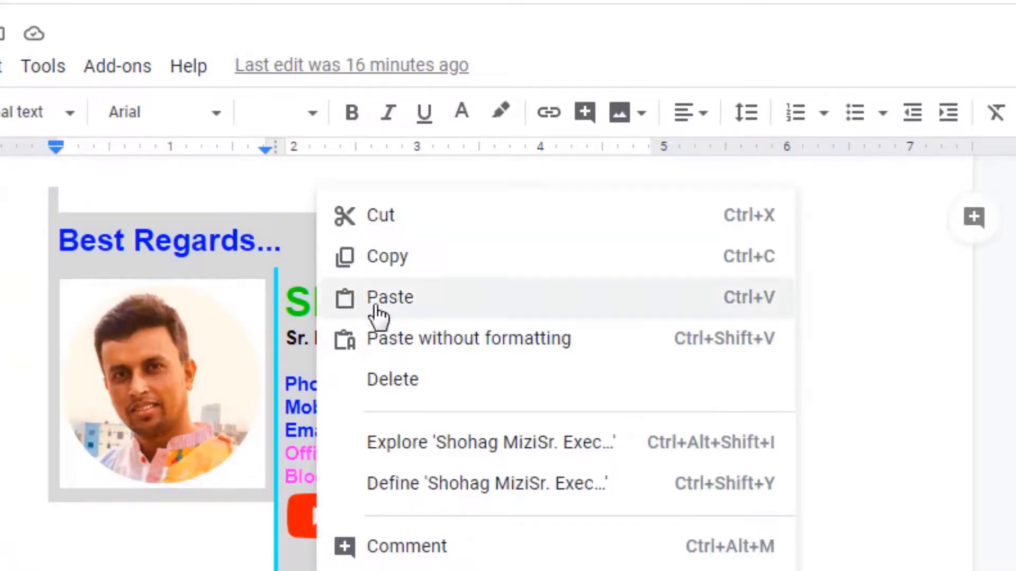
{"action": "left_click", "coordinate": [391, 267]}
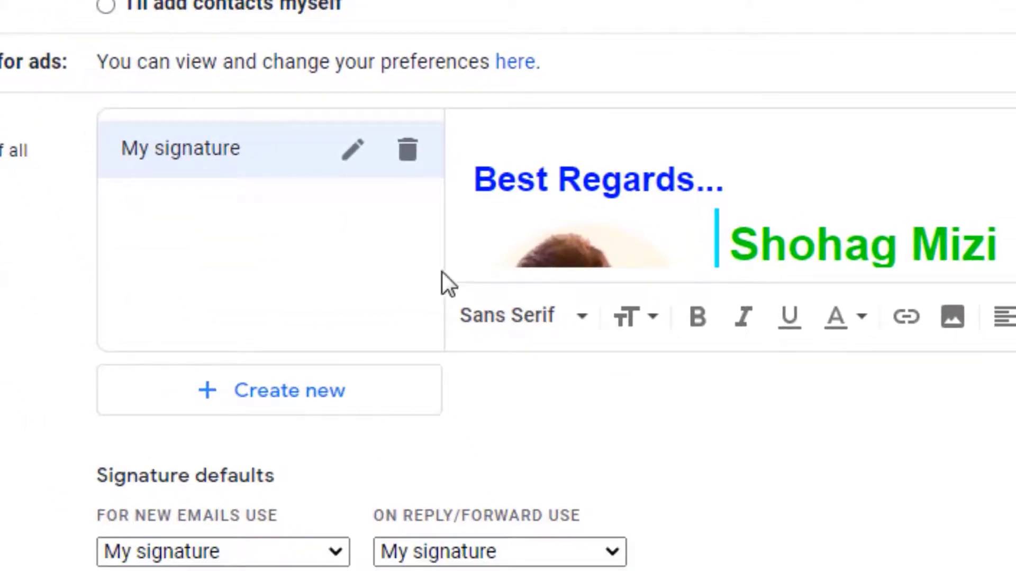
Step: Replace the entire content of "My signature" in the Gmail settings with the copied signature and check the pasted result
{"action": "mouse_move", "coordinate": [493, 146]}
{"action": "left_mouse_down"}
{"action": "mouse_move", "coordinate": [624, 204]}
{"action": "mouse_move", "coordinate": [835, 333]}
{"action": "left_mouse_up"}
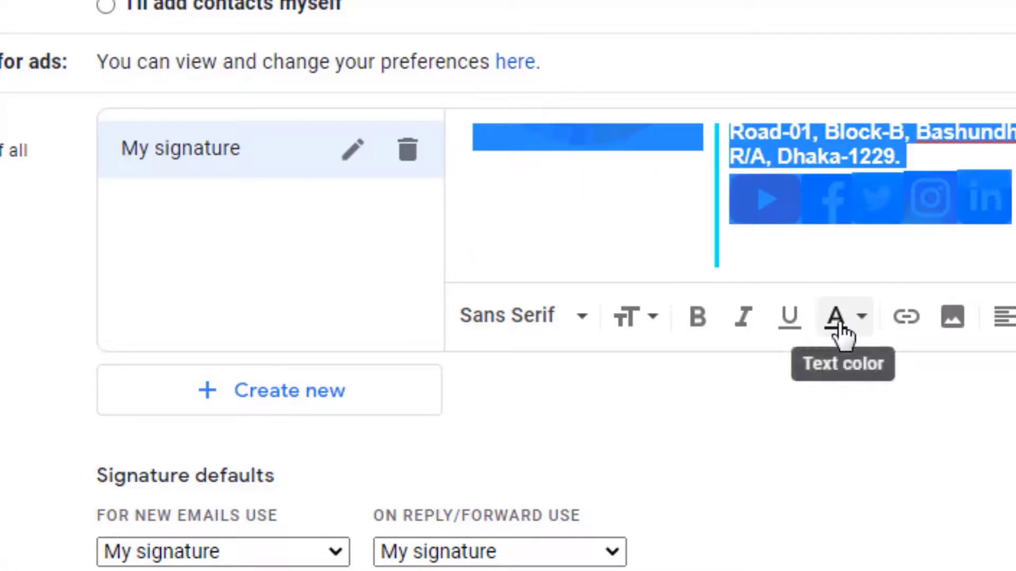
{"action": "right_click", "coordinate": [766, 199]}
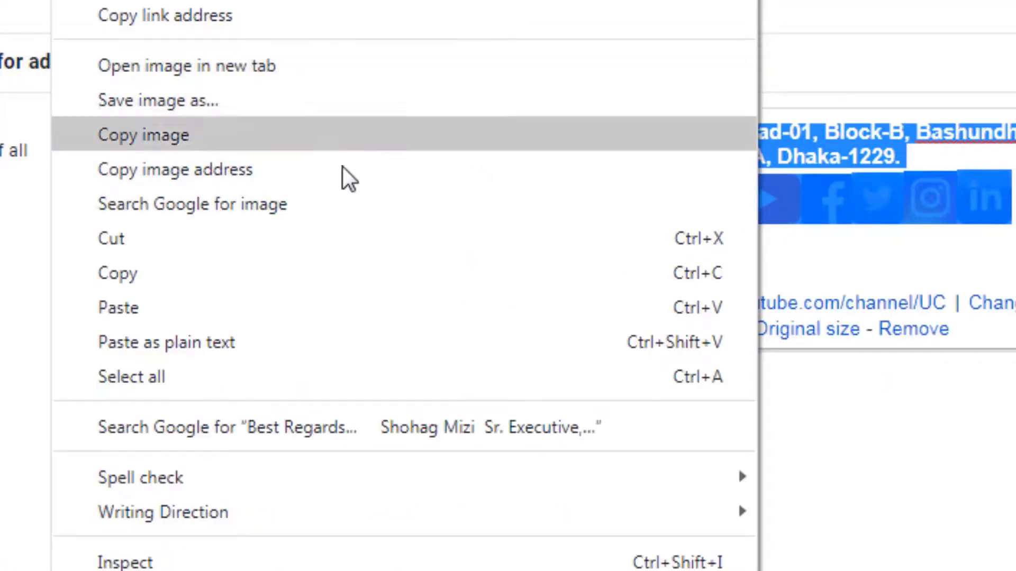
{"action": "left_click", "coordinate": [297, 307]}
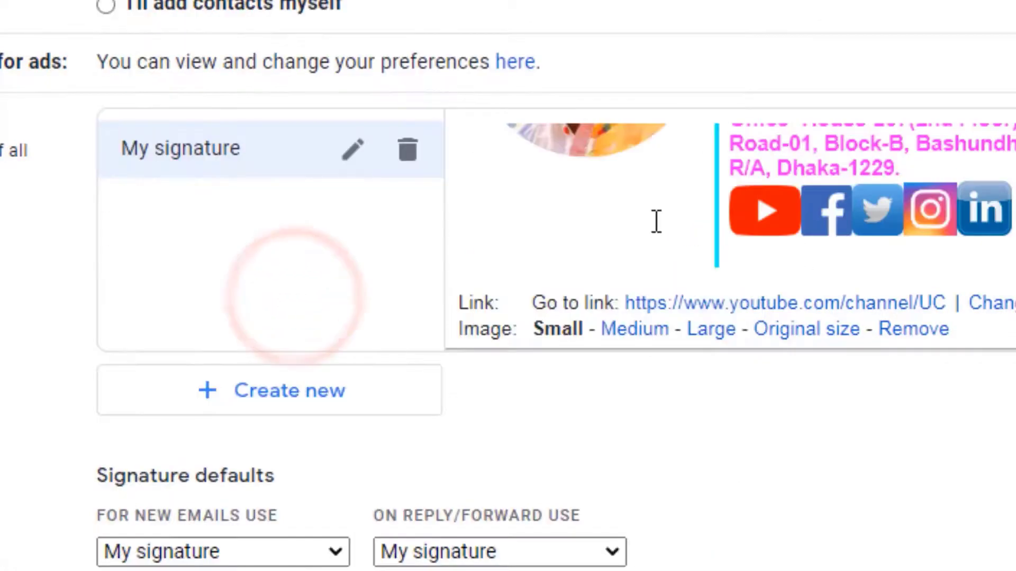
{"action": "scroll", "coordinate": [656, 221], "scroll_direction": "up", "scroll_amount": 3}
{"action": "scroll", "coordinate": [656, 222], "scroll_direction": "down", "scroll_amount": 3}
{"action": "scroll", "coordinate": [656, 221], "scroll_direction": "up", "scroll_amount": 3}
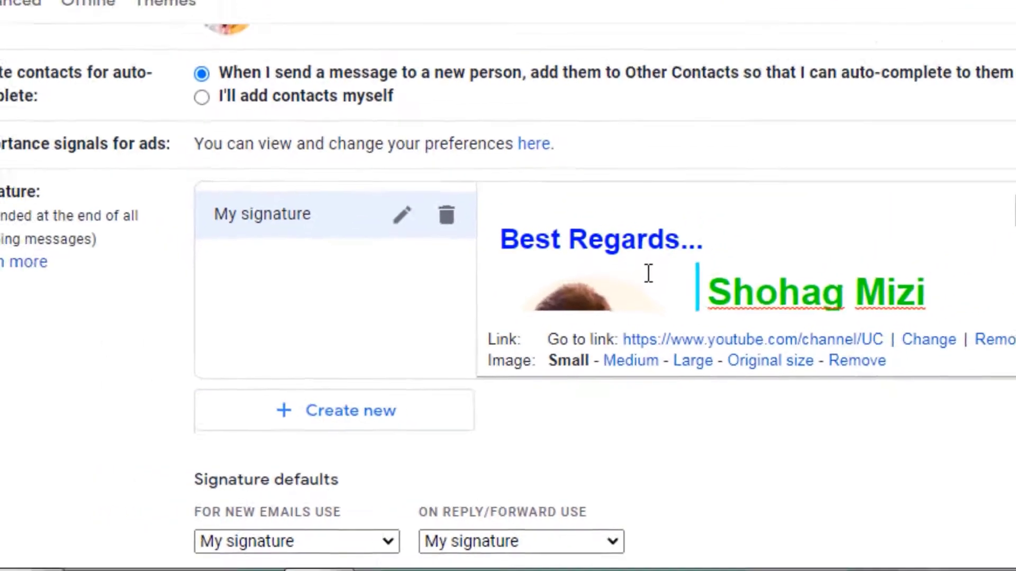
Step: Save the changed Gmail settings
{"action": "scroll", "coordinate": [656, 221], "scroll_direction": "down", "scroll_amount": 5}
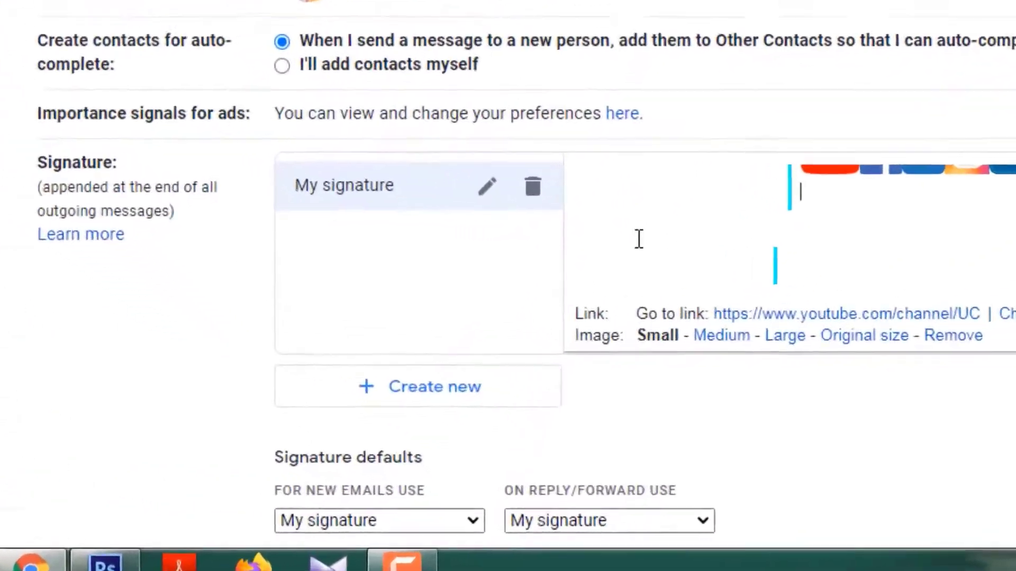
{"action": "scroll", "coordinate": [639, 239], "scroll_direction": "down", "scroll_amount": 10}
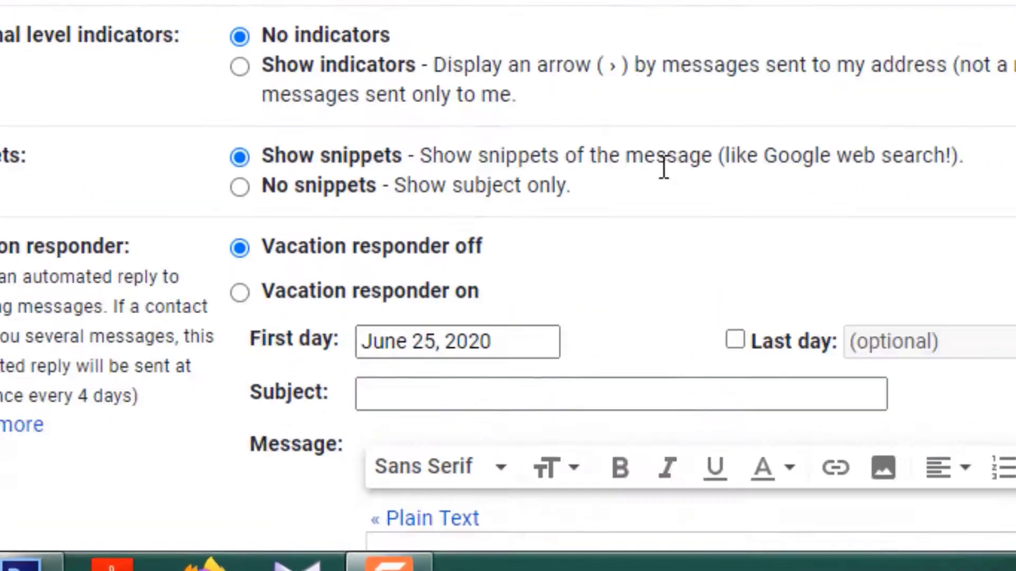
{"action": "scroll", "coordinate": [634, 244], "scroll_direction": "down", "scroll_amount": 2}
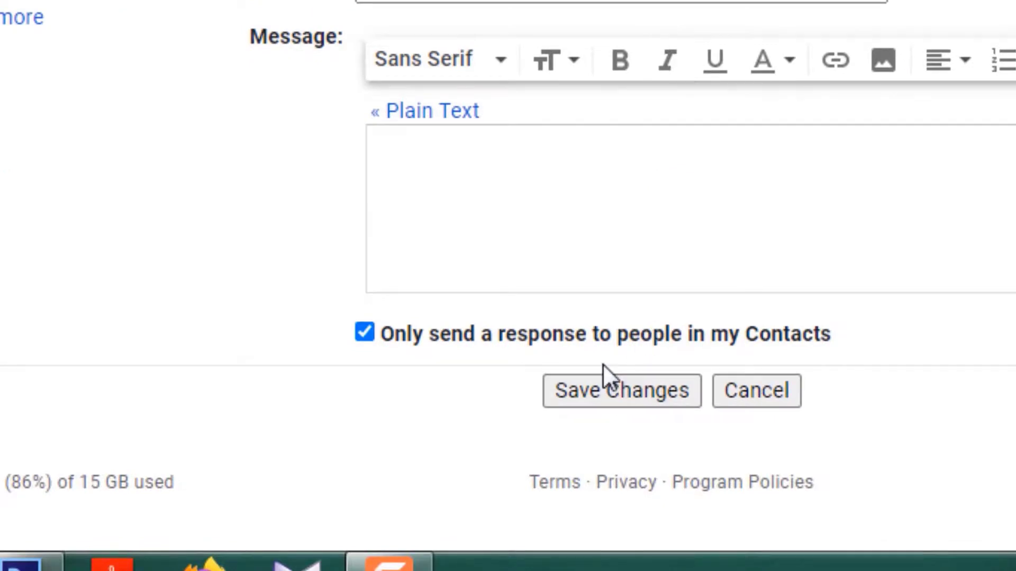
{"action": "left_click", "coordinate": [614, 396]}
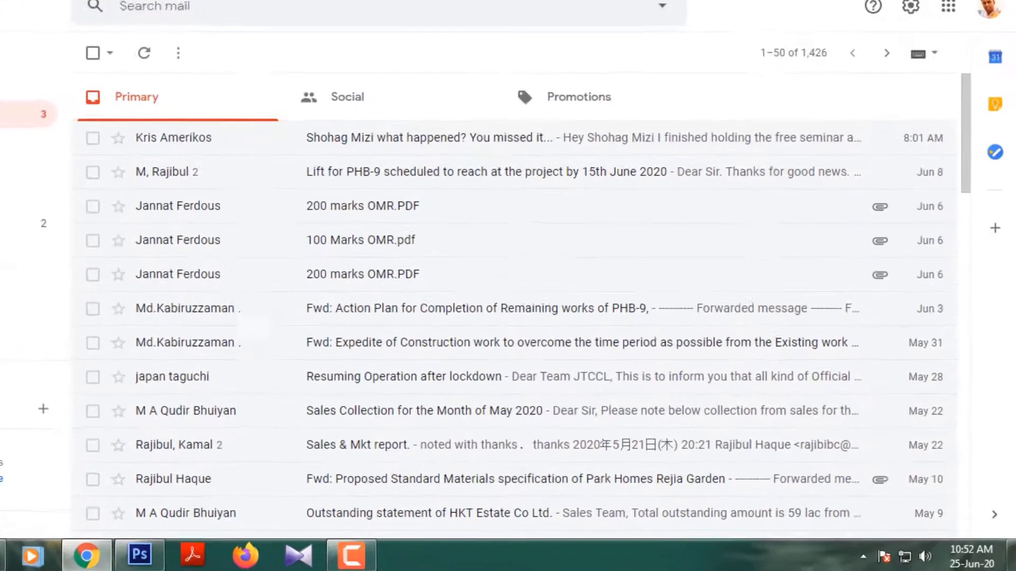
Step: Start a new message and paste body text above the signature, copied from "There's so much that you missed!" onward in the seminar e-mail
{"action": "left_click", "coordinate": [71, 132]}
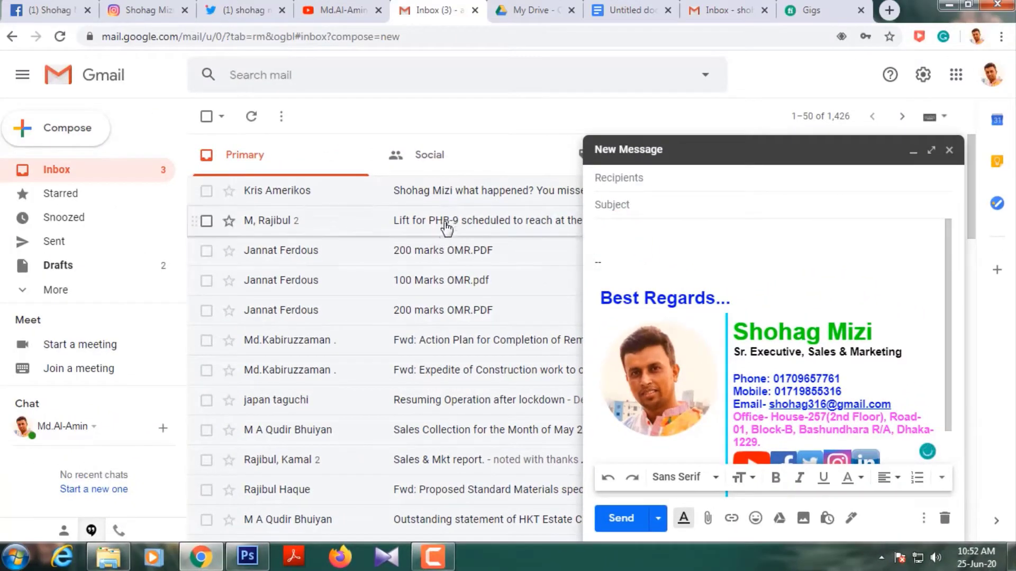
{"action": "left_click", "coordinate": [453, 194]}
{"action": "scroll", "coordinate": [296, 331], "scroll_direction": "down", "scroll_amount": 5}
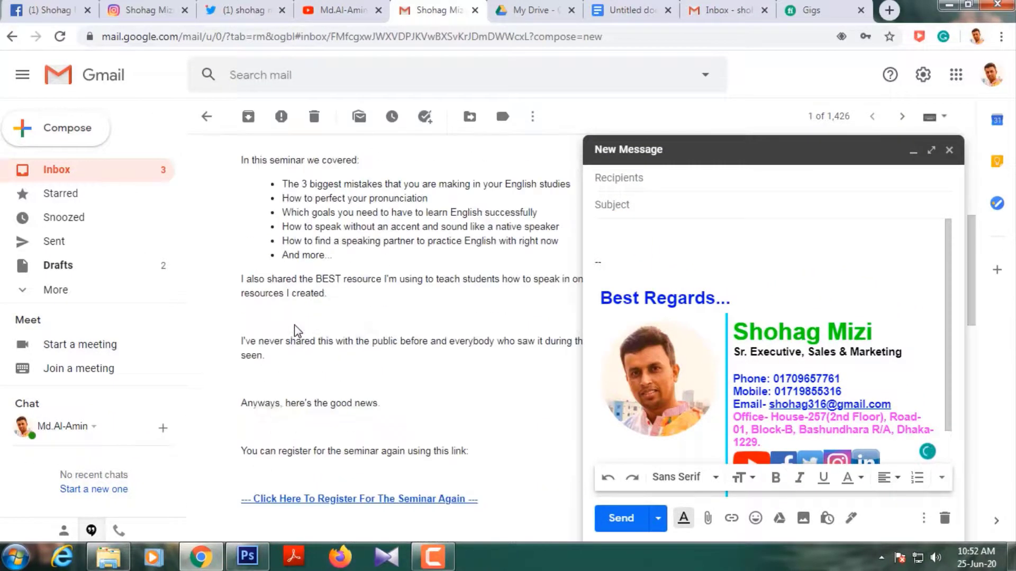
{"action": "scroll", "coordinate": [238, 277], "scroll_direction": "up", "scroll_amount": 3}
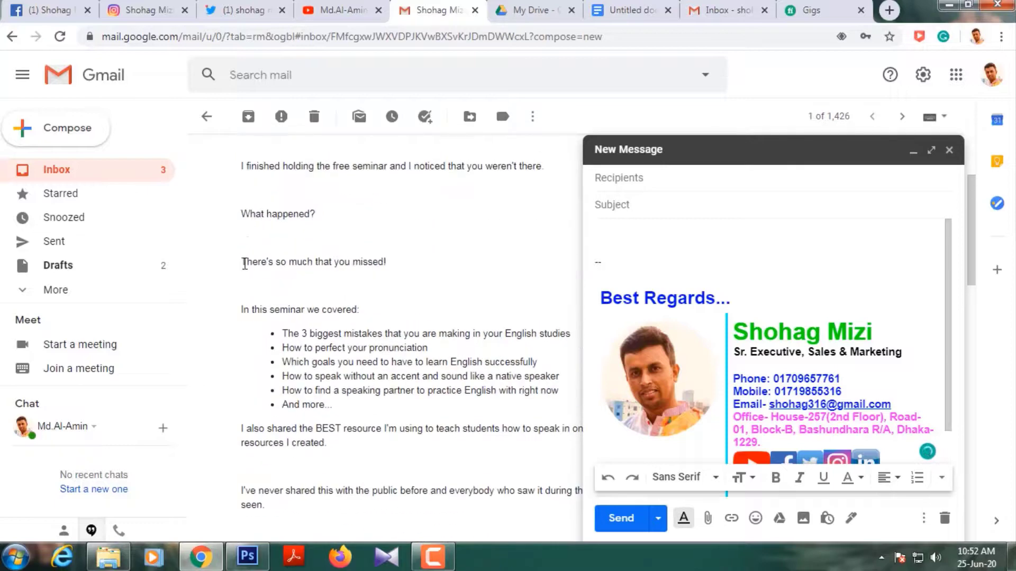
{"action": "left_click_drag", "start_coordinate": [242, 261], "coordinate": [420, 437]}
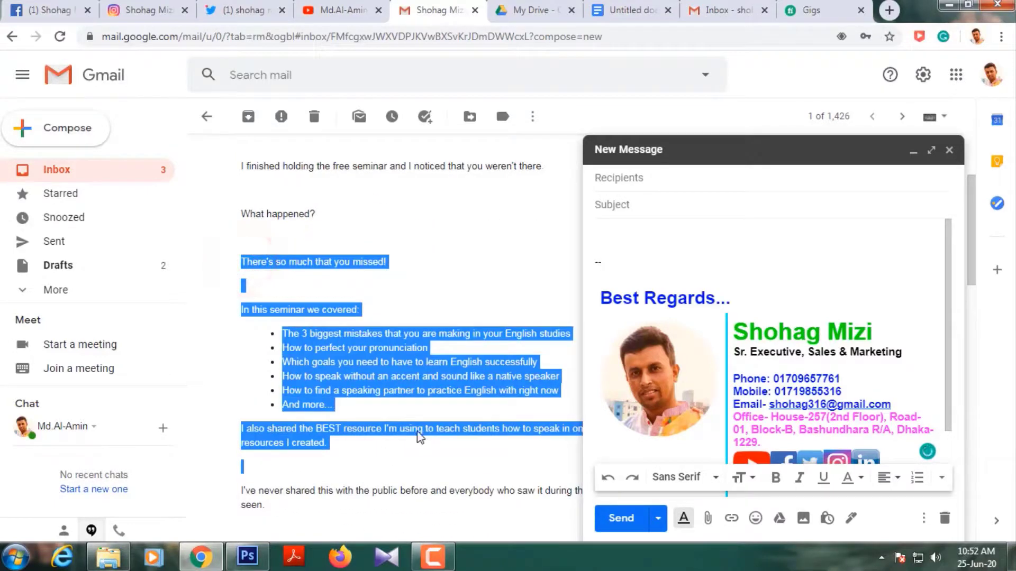
{"action": "left_click", "coordinate": [617, 241]}
{"action": "key", "text": "ctrl+v"}
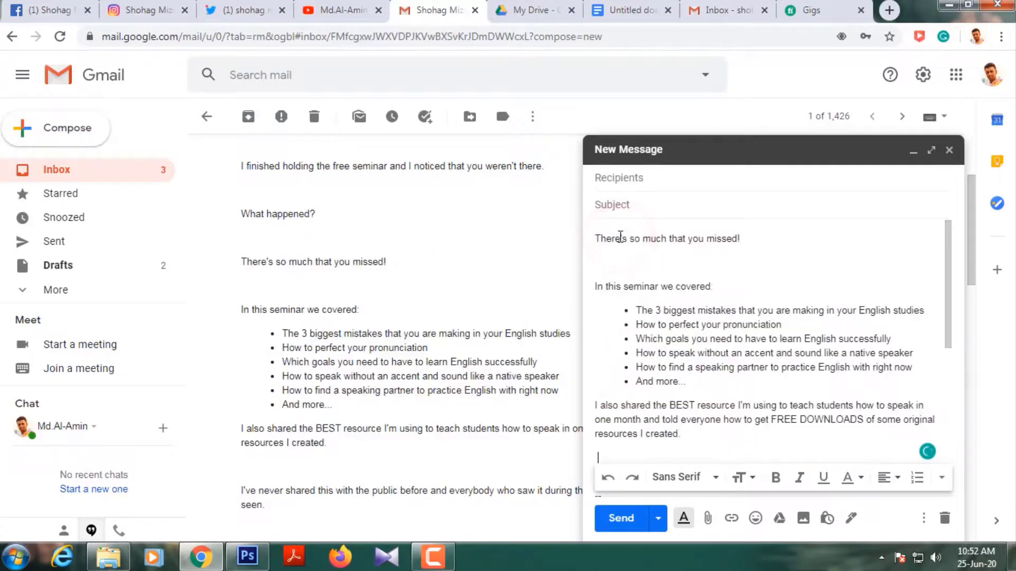
Step: View the signature at the end of the new message and open the Facebook icon's link to test it
{"action": "scroll", "coordinate": [655, 288], "scroll_direction": "down", "scroll_amount": 6}
{"action": "scroll", "coordinate": [656, 291], "scroll_direction": "up", "scroll_amount": 6}
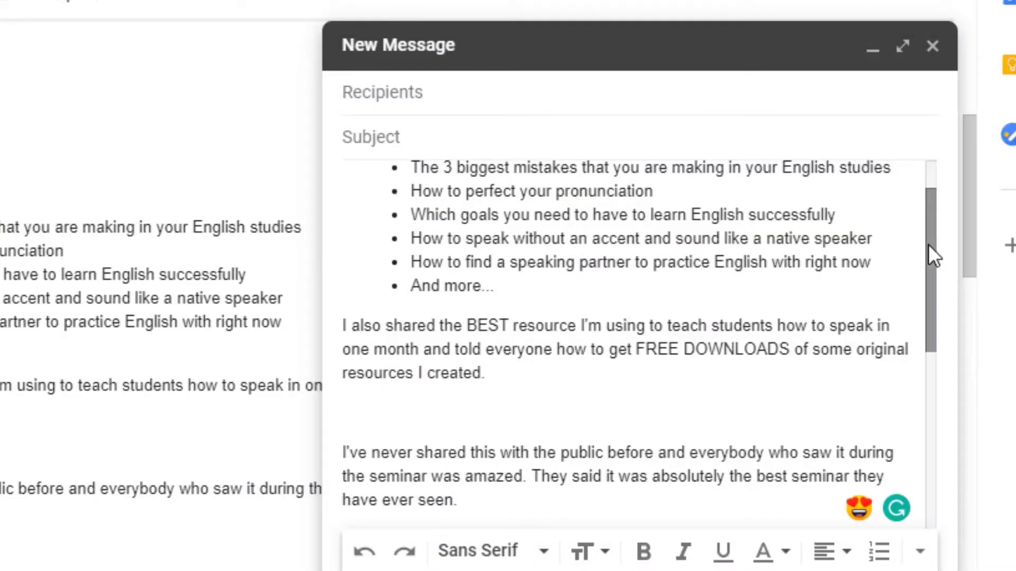
{"action": "left_click_drag", "start_coordinate": [928, 243], "coordinate": [931, 444]}
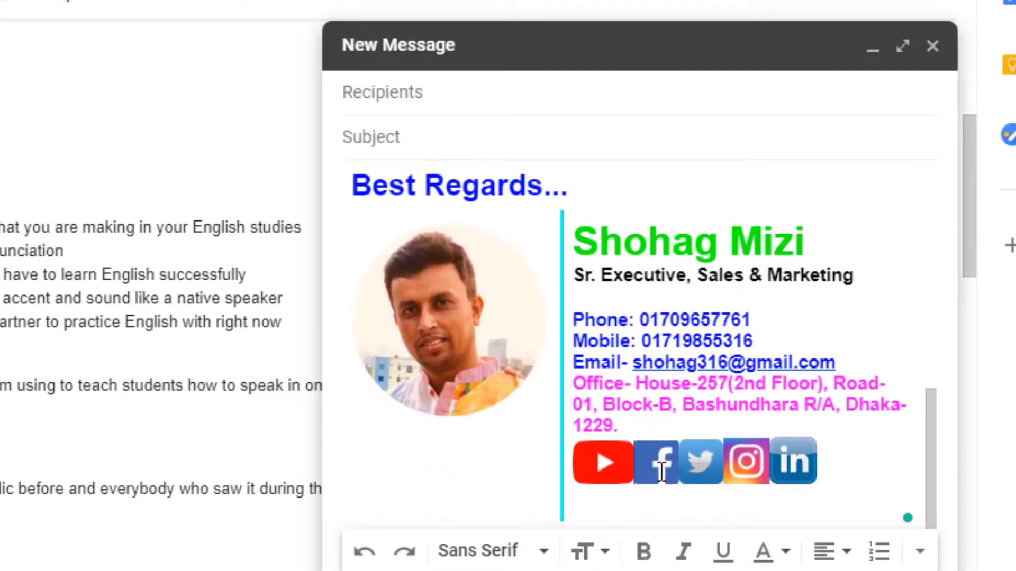
{"action": "left_click", "coordinate": [660, 460]}
{"action": "left_click", "coordinate": [735, 509]}
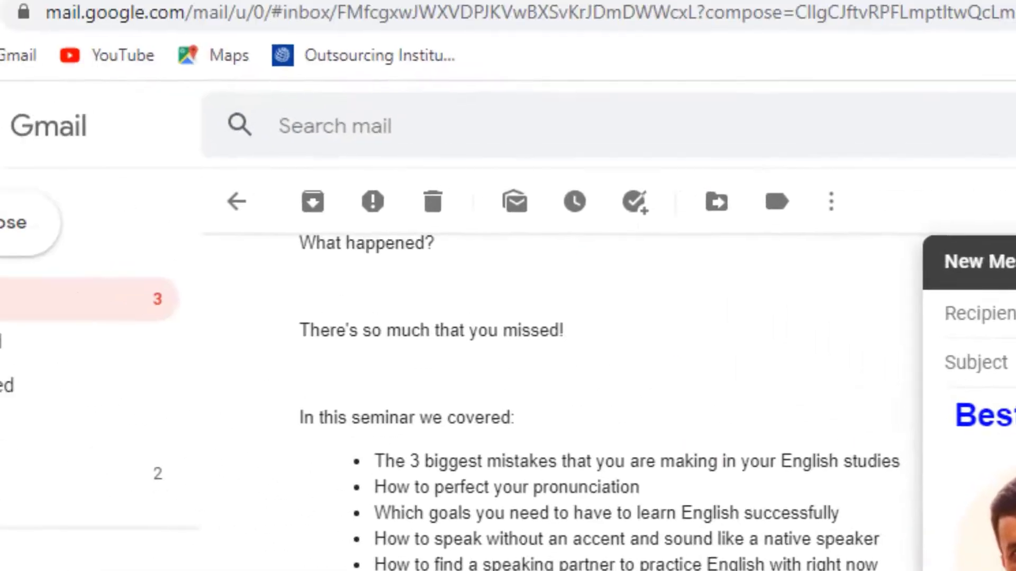